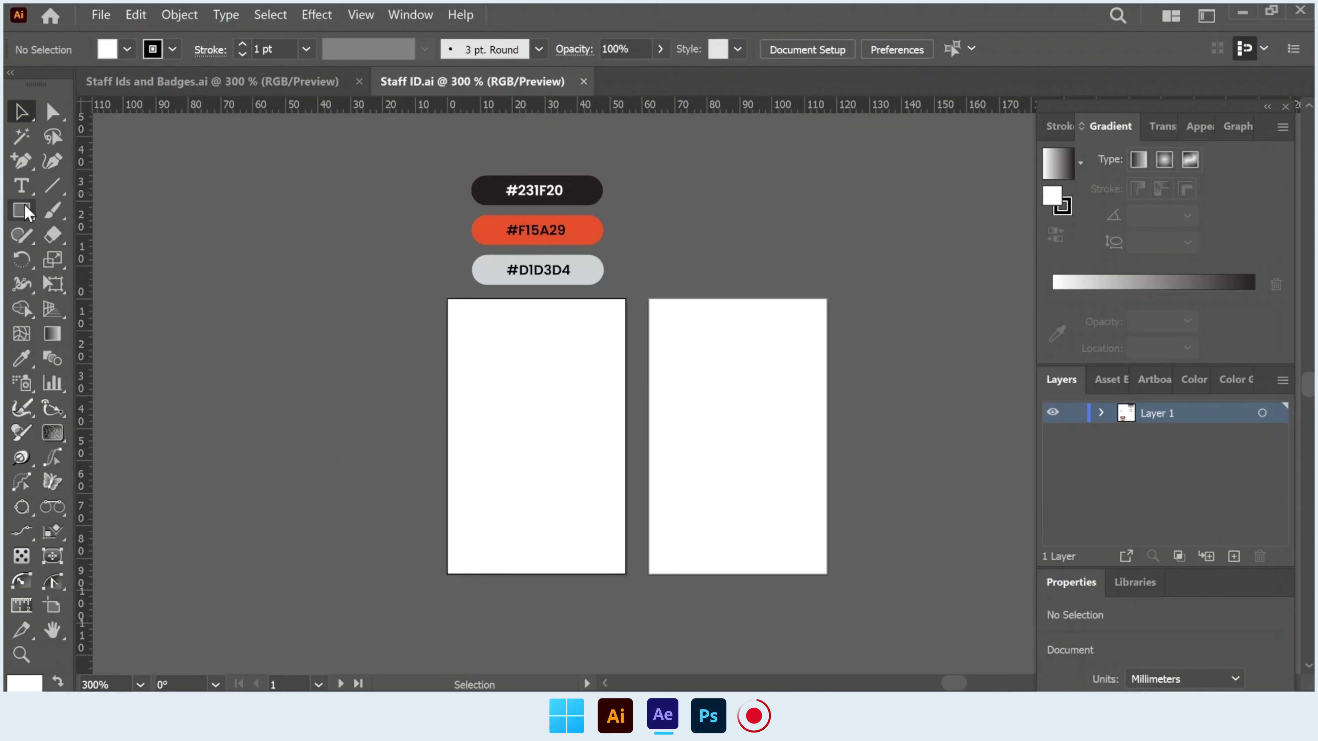
Draw a rectangle over the entire left artboard and fill it with orange #F15A29
{"action": "left_click", "coordinate": [20, 210]}
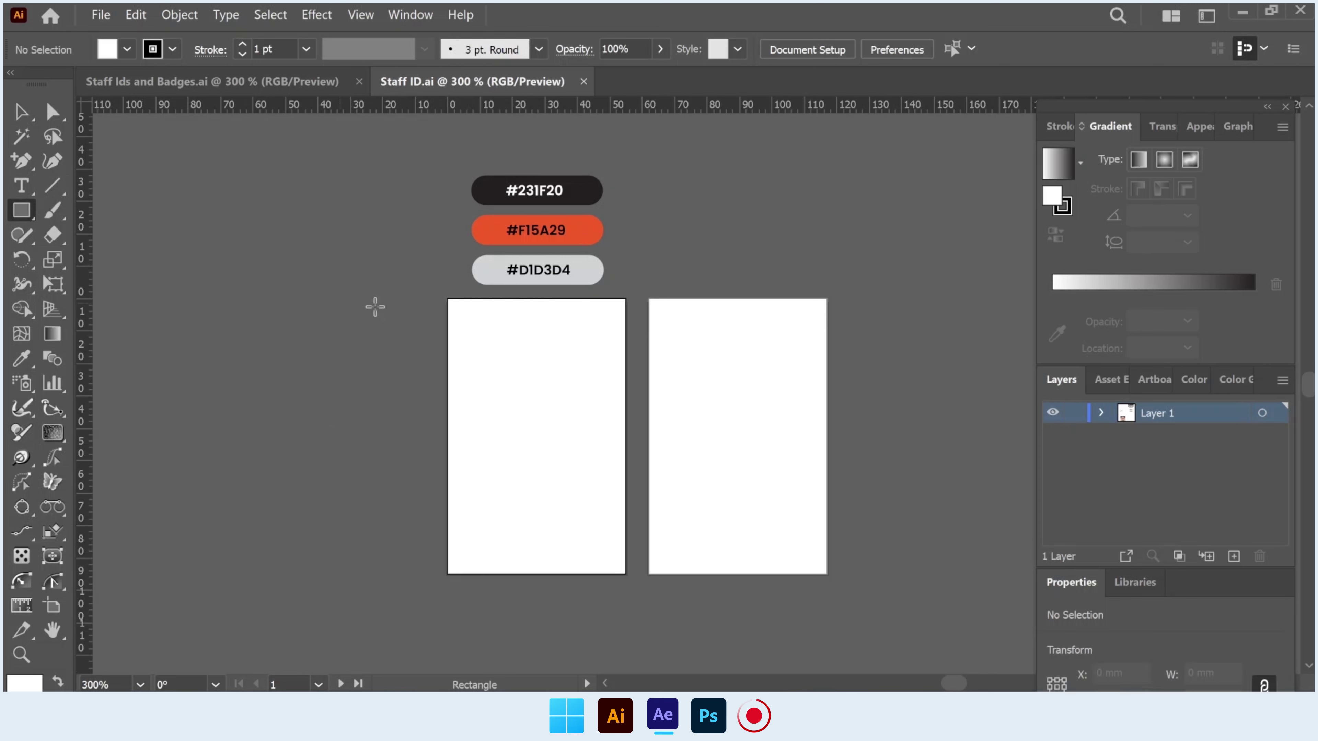
{"action": "left_click_drag", "start_coordinate": [449, 300], "coordinate": [627, 573]}
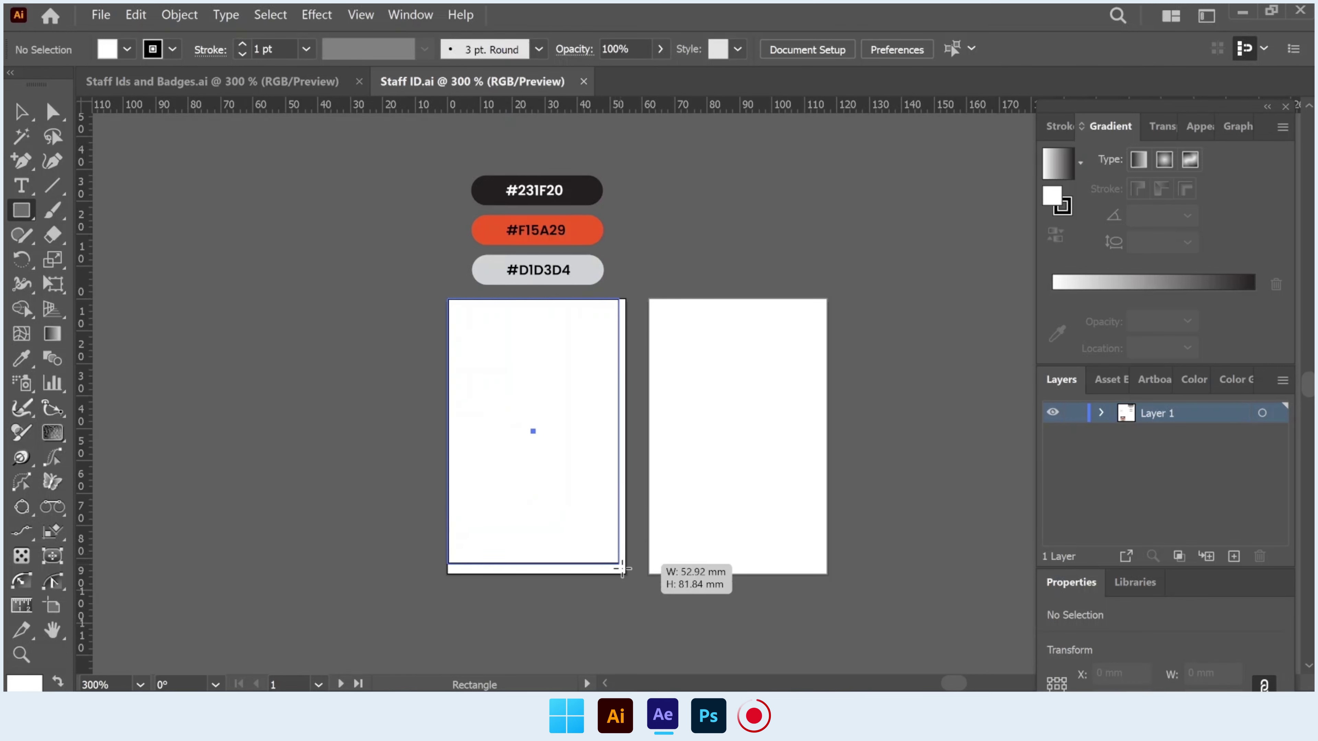
{"action": "key", "text": "i"}
{"action": "left_click", "coordinate": [576, 231]}
{"action": "left_click", "coordinate": [21, 111]}
{"action": "left_click", "coordinate": [209, 196]}
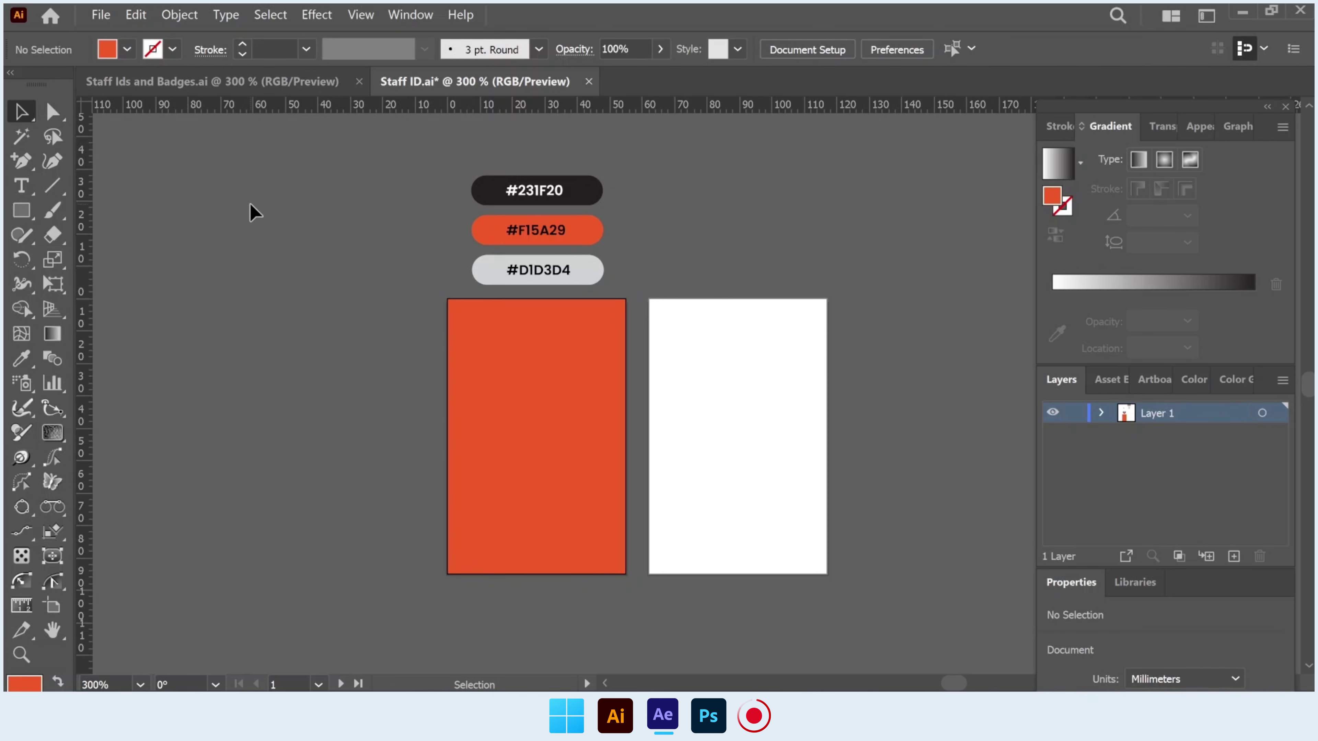
{"action": "left_click_drag", "start_coordinate": [21, 207], "coordinate": [141, 229]}
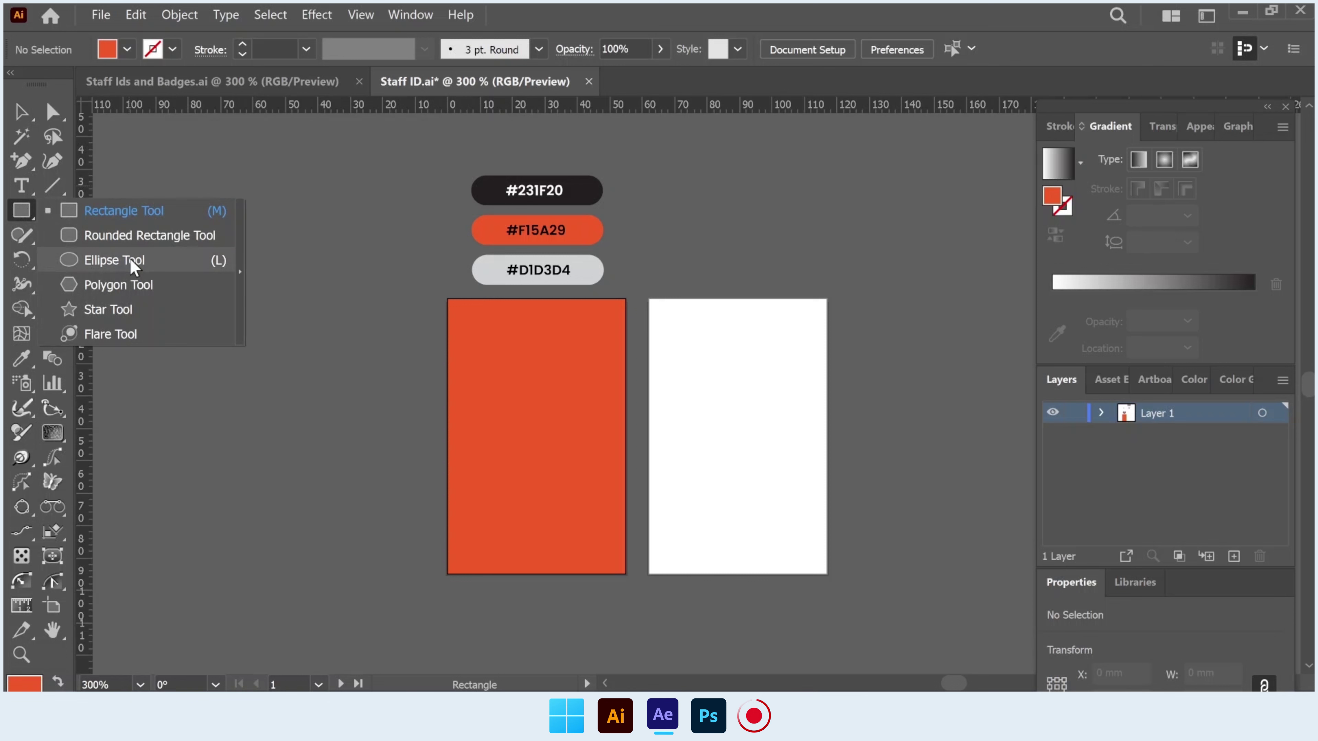
Draw a light grey #D1D3D4 circle on the card, centred horizontally
{"action": "left_click", "coordinate": [130, 258]}
{"action": "left_click_drag", "start_coordinate": [494, 344], "coordinate": [593, 442]}
{"action": "left_click", "coordinate": [22, 358]}
{"action": "left_click", "coordinate": [588, 270]}
{"action": "left_click", "coordinate": [34, 112]}
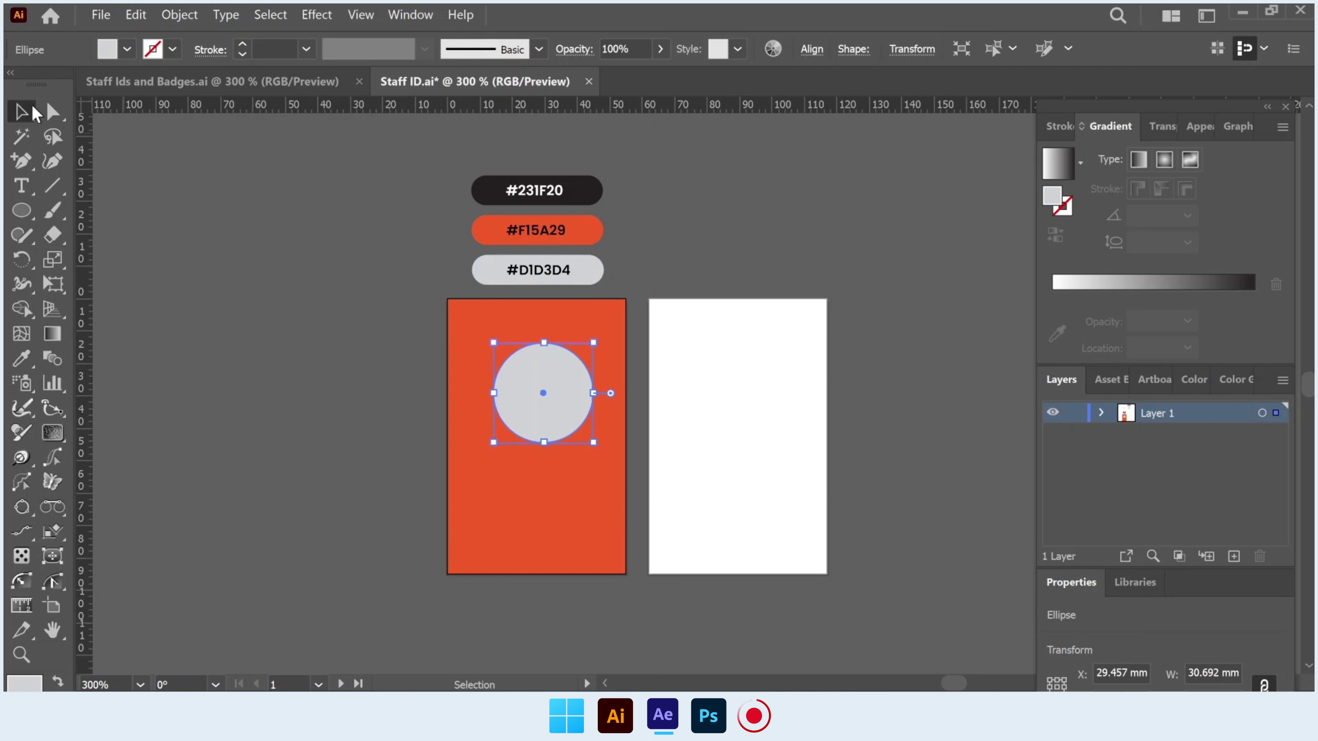
{"action": "left_click", "coordinate": [809, 50]}
{"action": "left_click", "coordinate": [644, 108]}
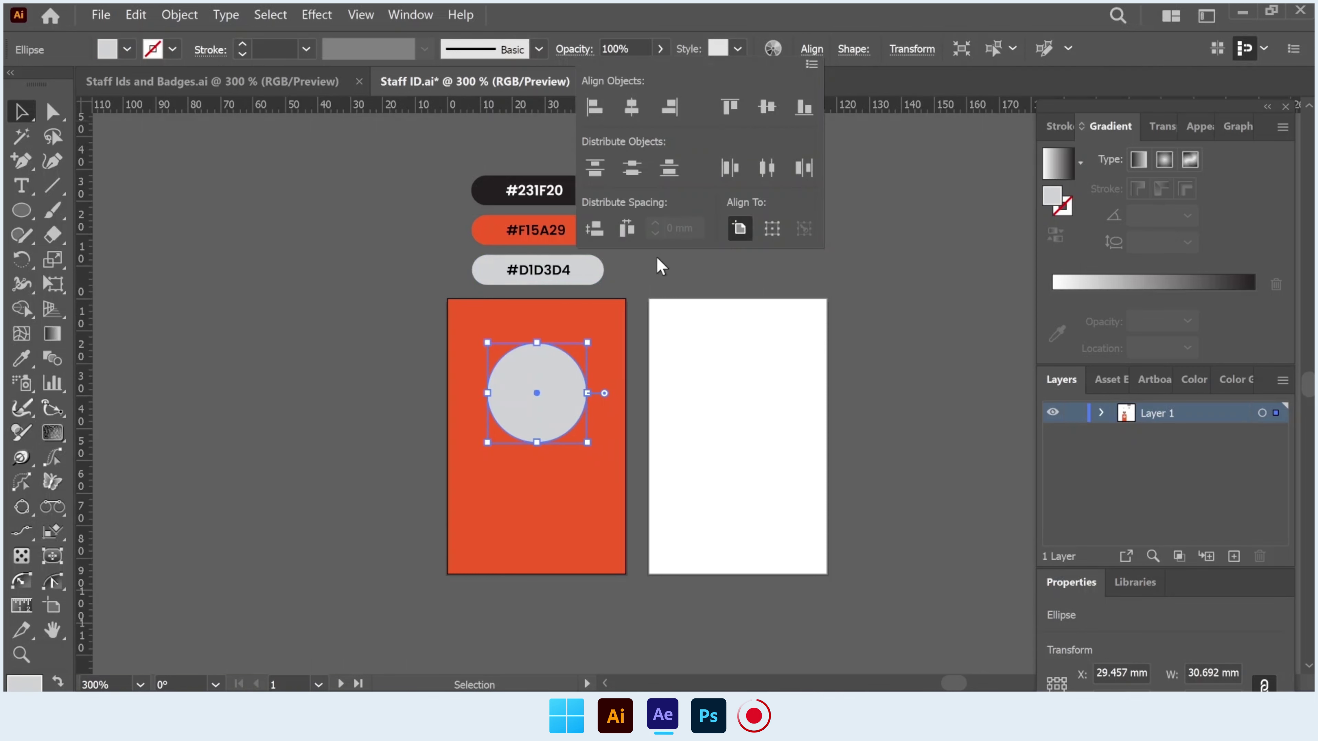
{"action": "left_click", "coordinate": [678, 249]}
Duplicate the grey circle in front and shrink the copy slightly
{"action": "left_click", "coordinate": [519, 385]}
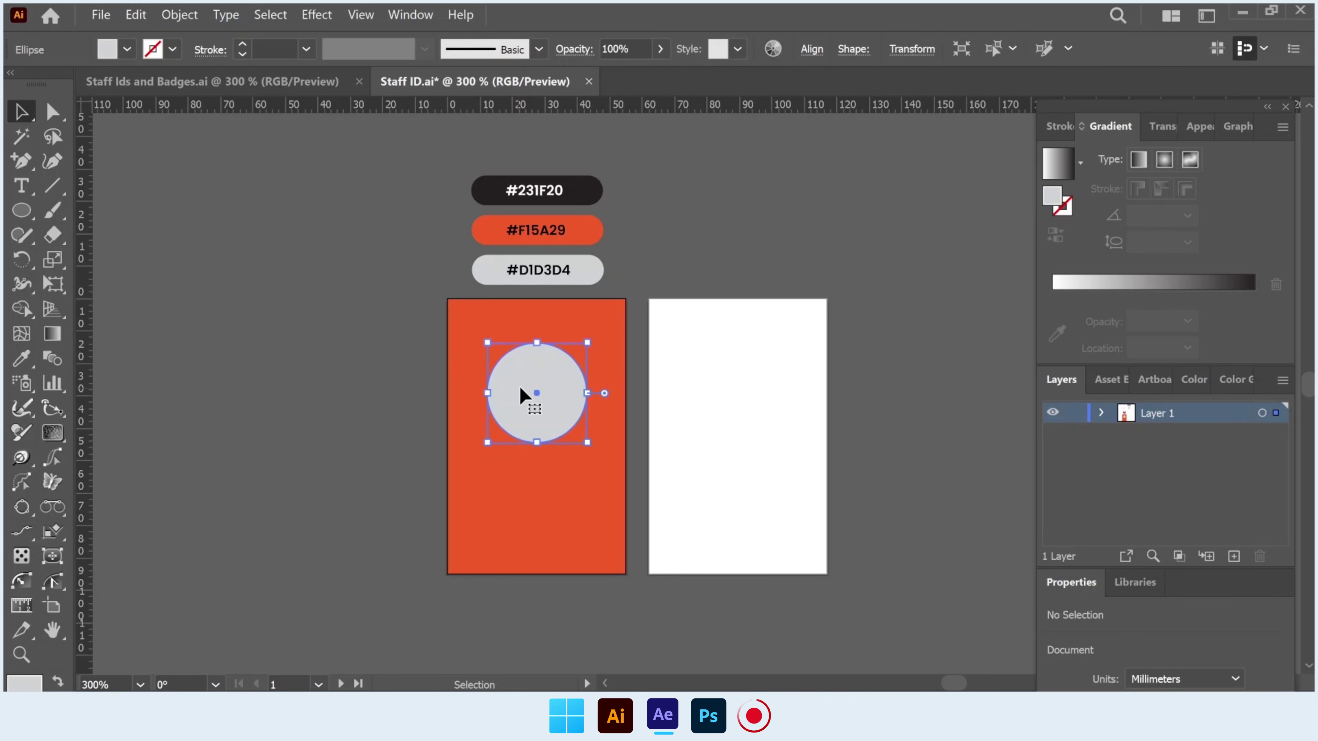
{"action": "key", "text": "a"}
{"action": "left_click_drag", "start_coordinate": [529, 387], "coordinate": [690, 387]}
{"action": "key", "text": "v"}
{"action": "mouse_move", "coordinate": [750, 338]}
{"action": "left_mouse_down"}
{"action": "mouse_move", "coordinate": [724, 369]}
{"action": "mouse_move", "coordinate": [550, 387]}
{"action": "left_mouse_up"}
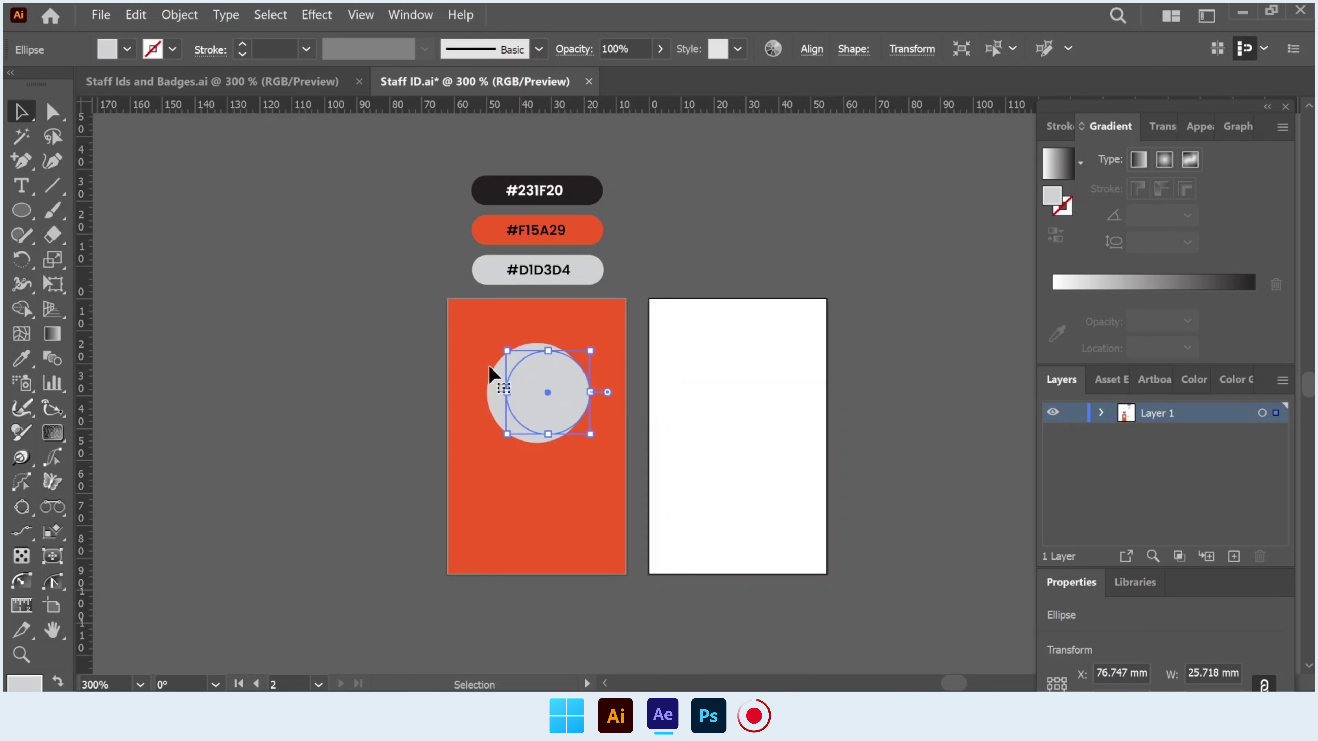
Give the smaller circle a 2 pt orange outline, undoing the stray card fill
{"action": "left_click", "coordinate": [243, 43]}
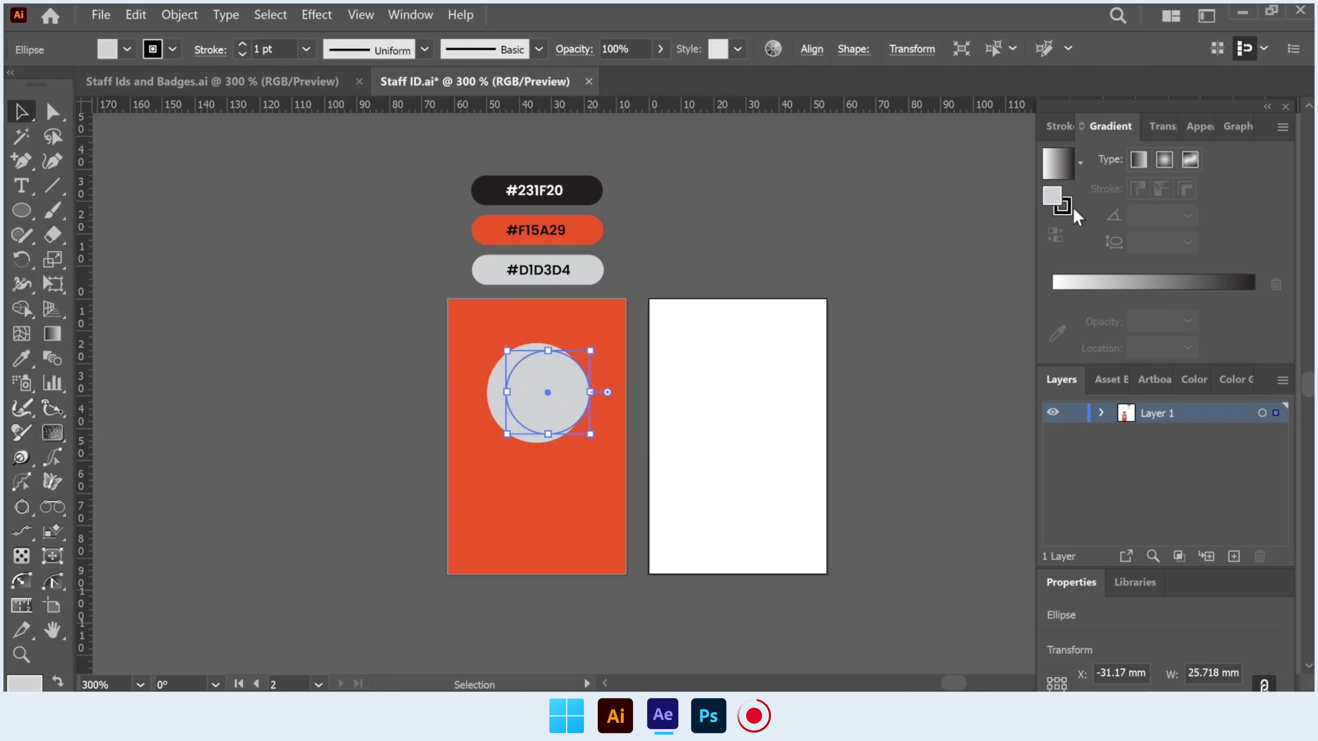
{"action": "left_click", "coordinate": [21, 358]}
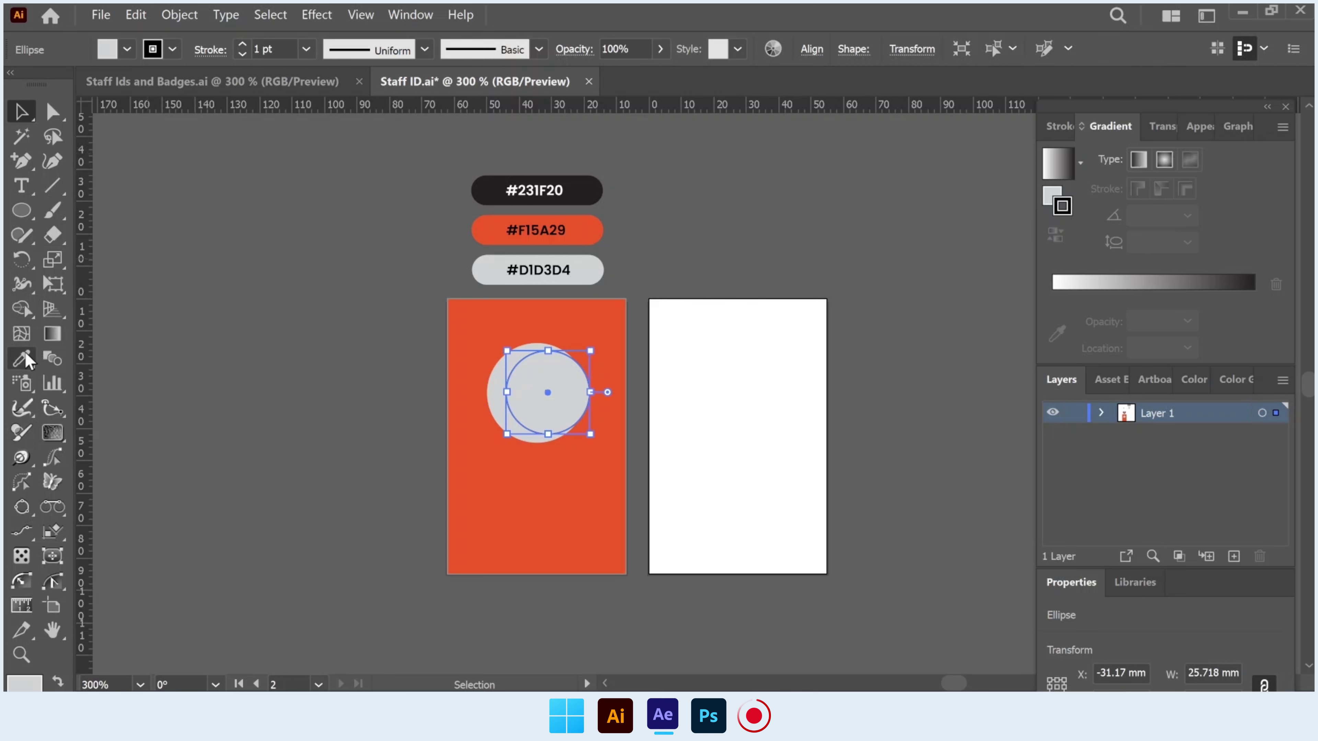
{"action": "left_click", "coordinate": [499, 460], "text": "alt"}
{"action": "key", "text": "ctrl+z"}
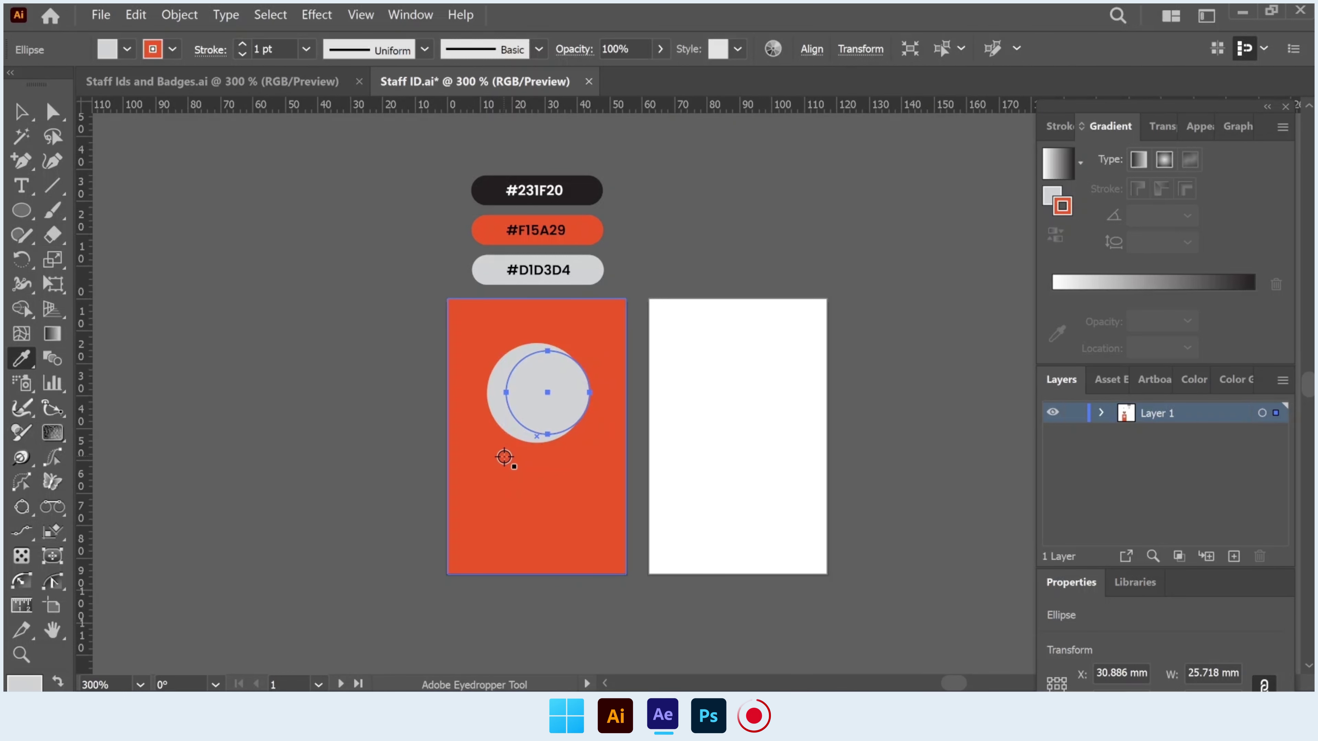
{"action": "left_click", "coordinate": [242, 44]}
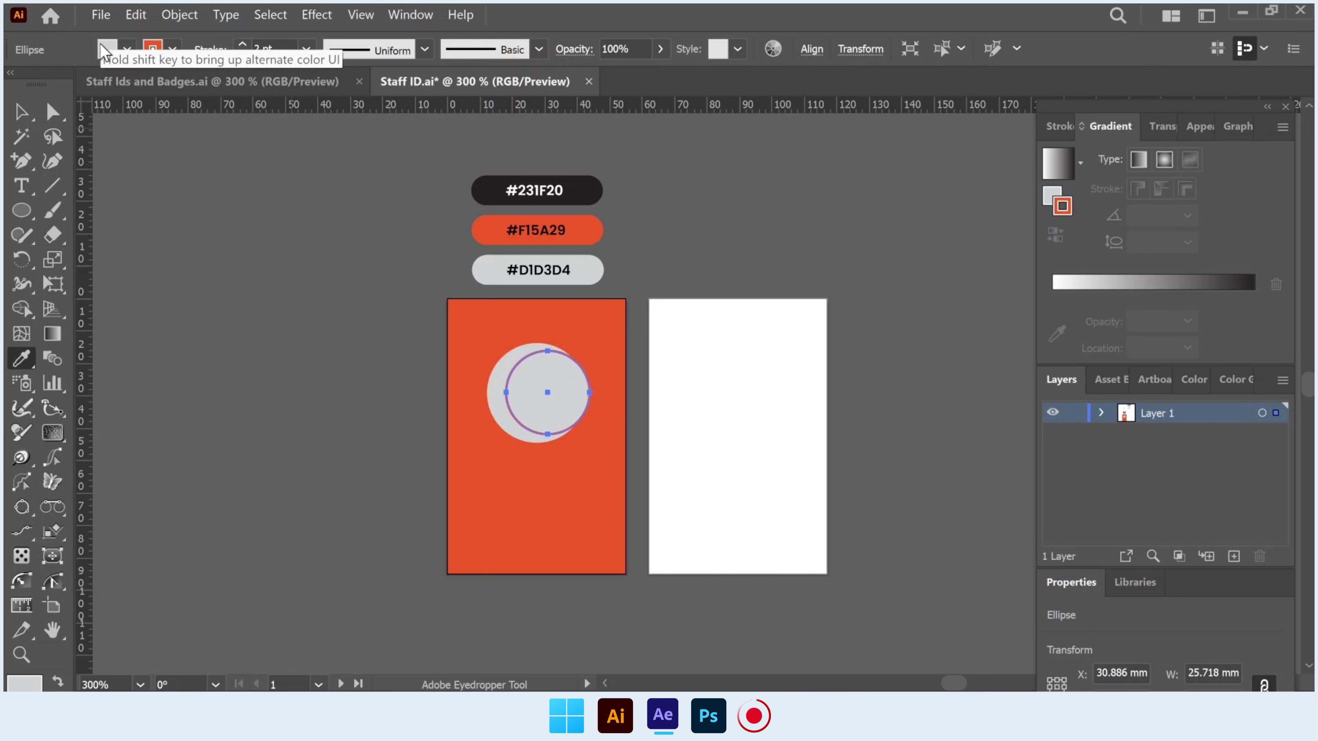
{"action": "left_click", "coordinate": [32, 107]}
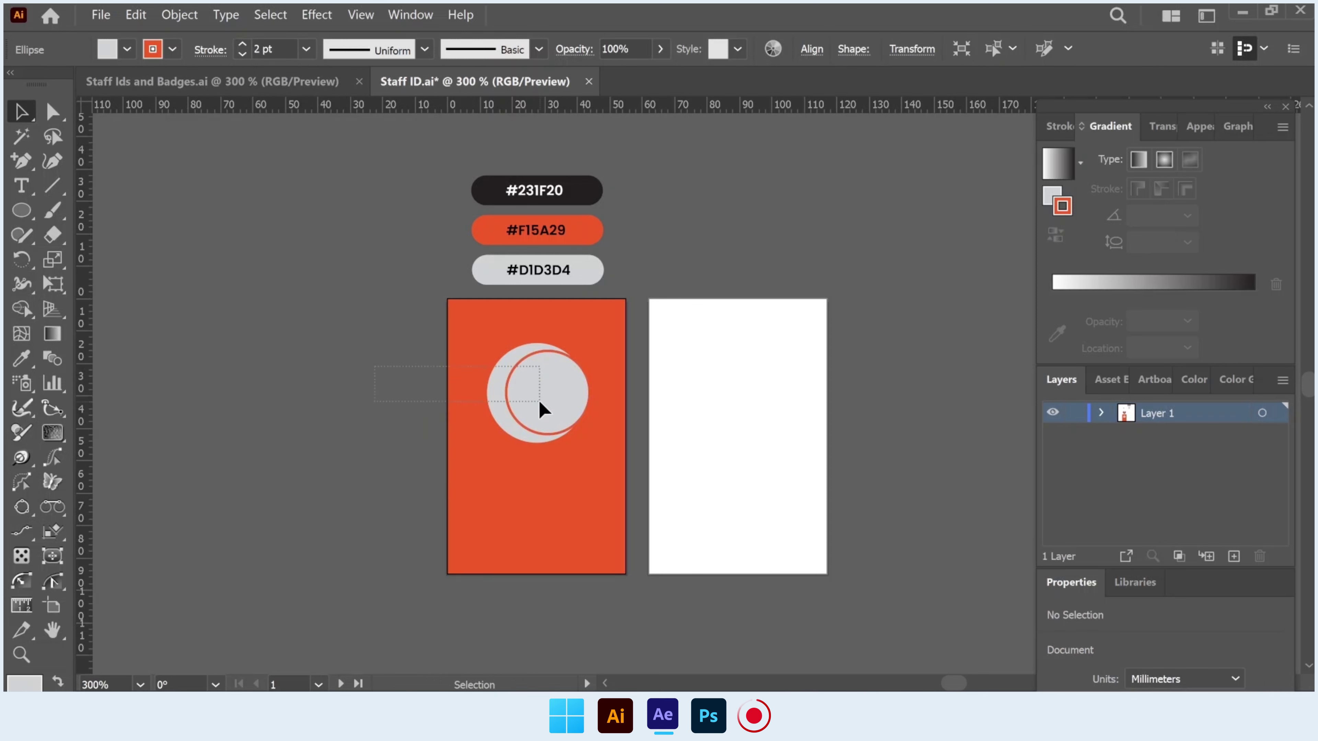
Centre the two circles on each other and enlarge the inner ring to about 27.69 mm
{"action": "left_click", "coordinate": [538, 399], "text": "shift"}
{"action": "left_click", "coordinate": [524, 456], "text": "shift"}
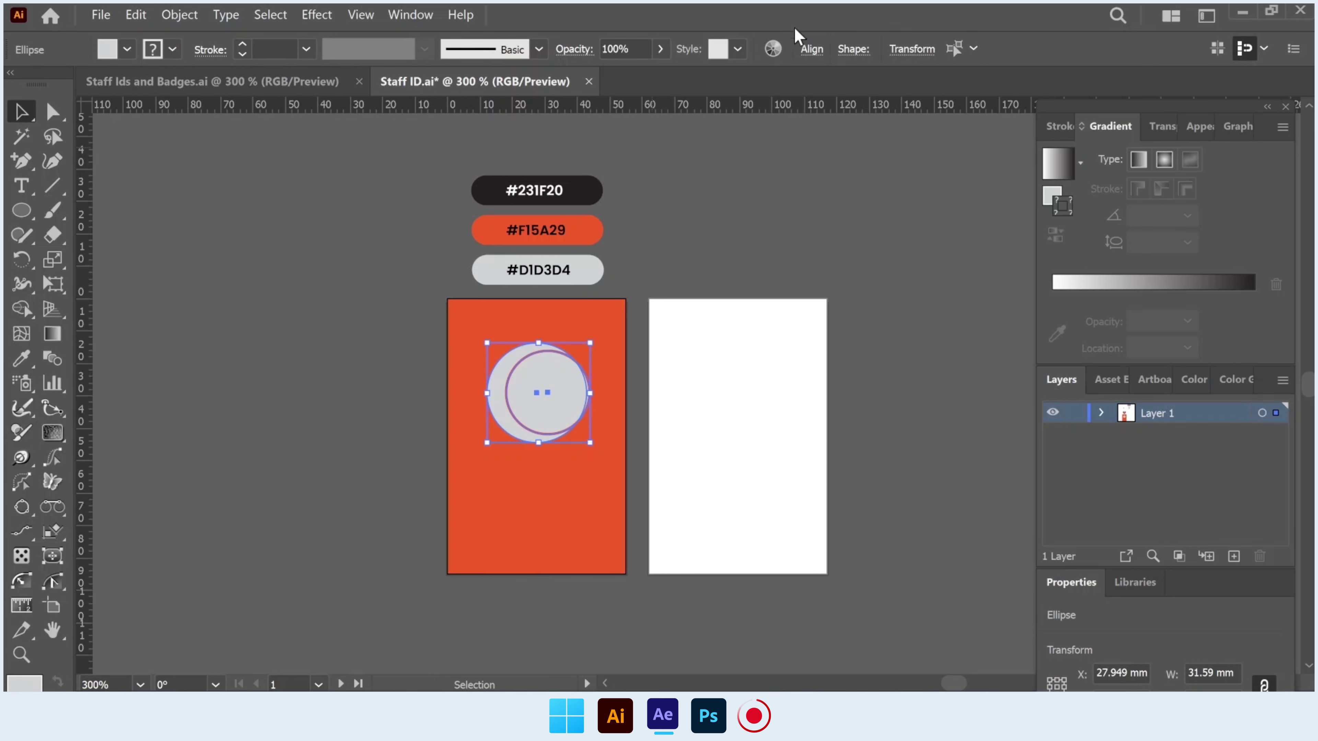
{"action": "left_click", "coordinate": [811, 49]}
{"action": "left_click", "coordinate": [632, 107]}
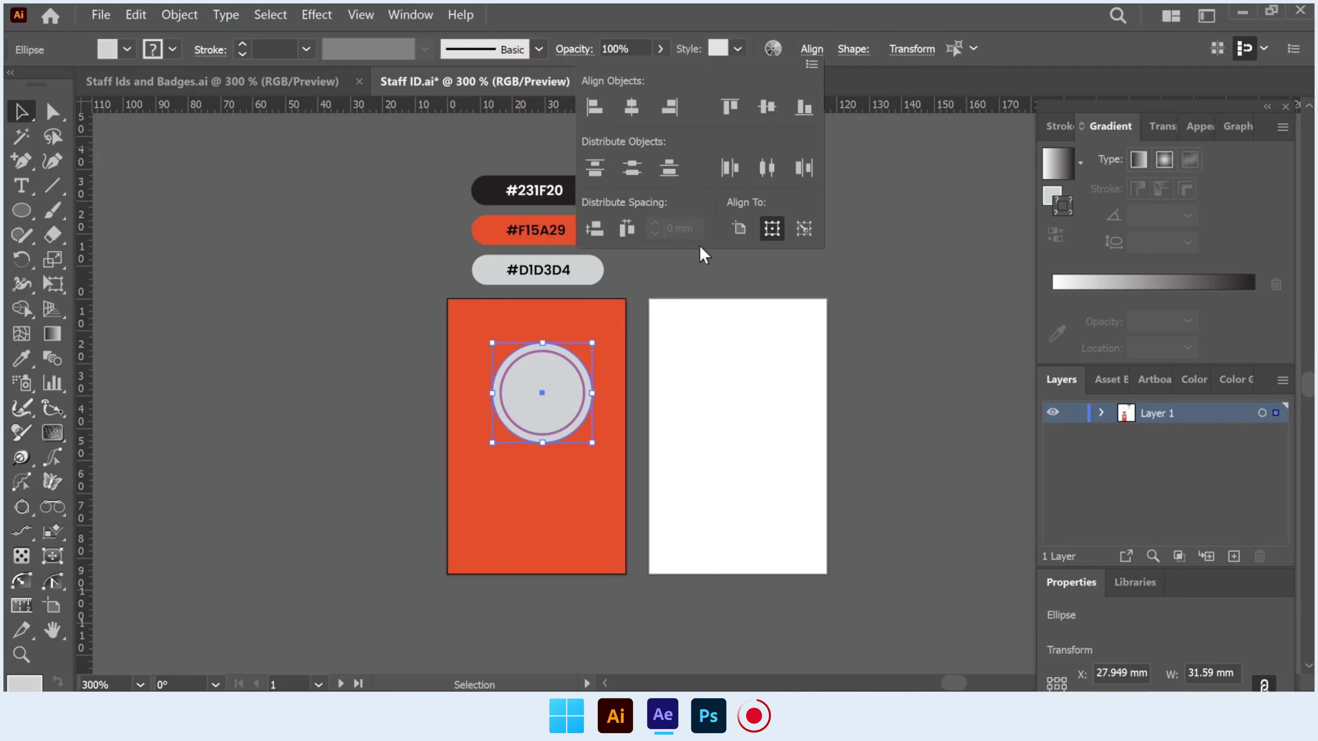
{"action": "left_click", "coordinate": [700, 257]}
{"action": "key", "text": "ctrl+plus"}
{"action": "key", "text": "ctrl+plus"}
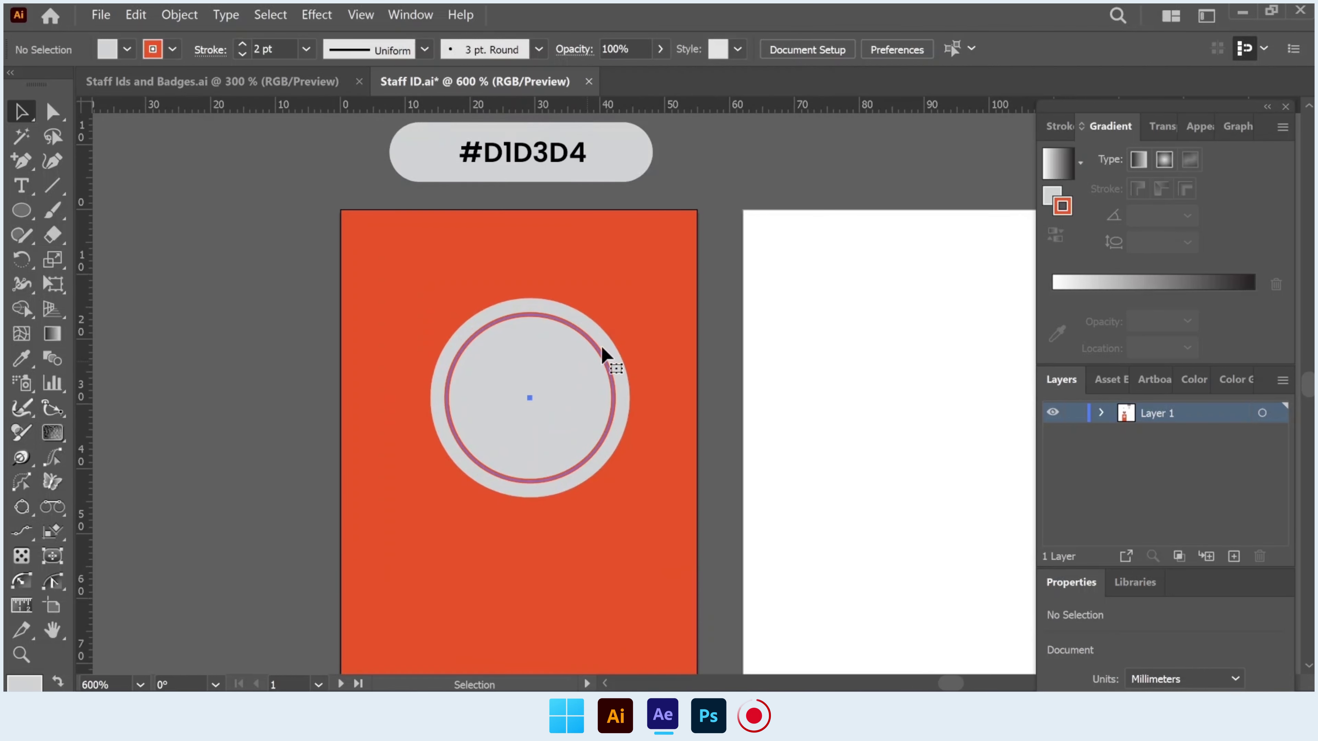
{"action": "left_click", "coordinate": [602, 347]}
{"action": "left_click_drag", "start_coordinate": [615, 313], "coordinate": [619, 308]}
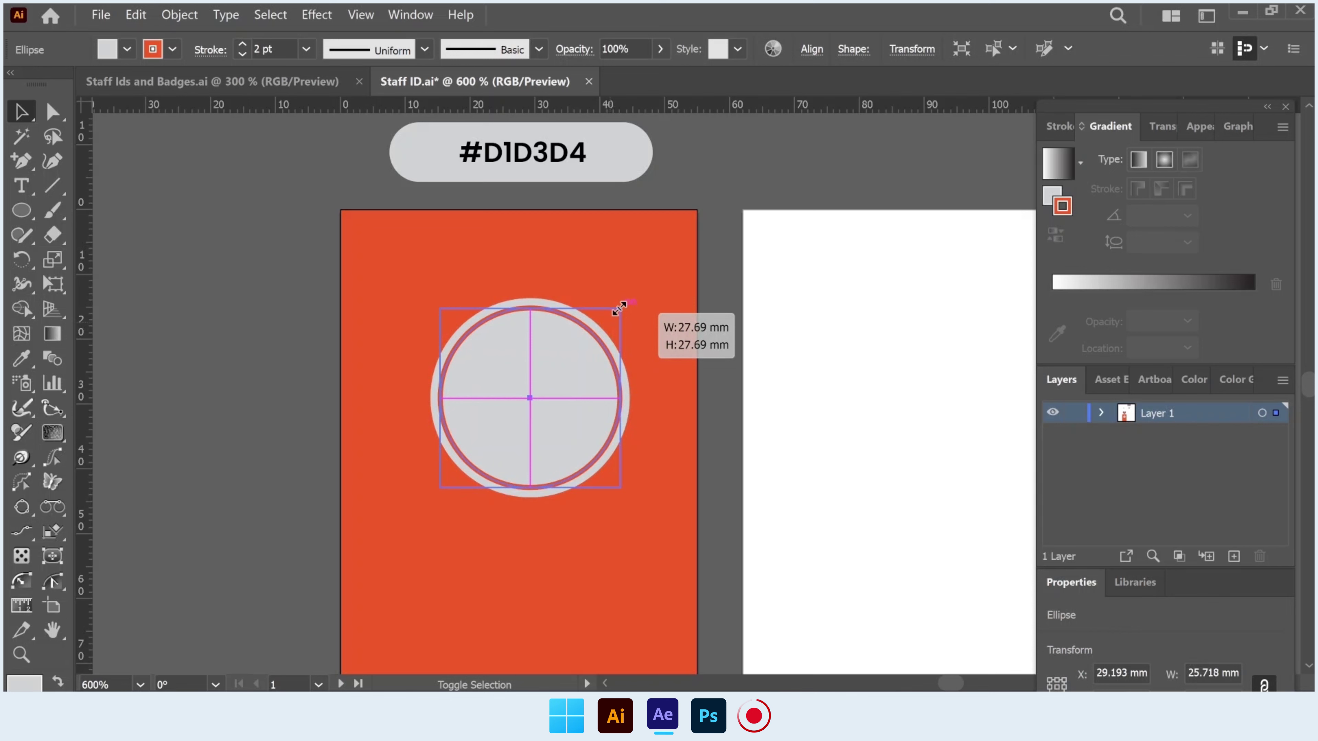
Place the portrait photo over the ring circle and send it behind the circle
{"action": "left_click", "coordinate": [209, 301]}
{"action": "left_click", "coordinate": [111, 18]}
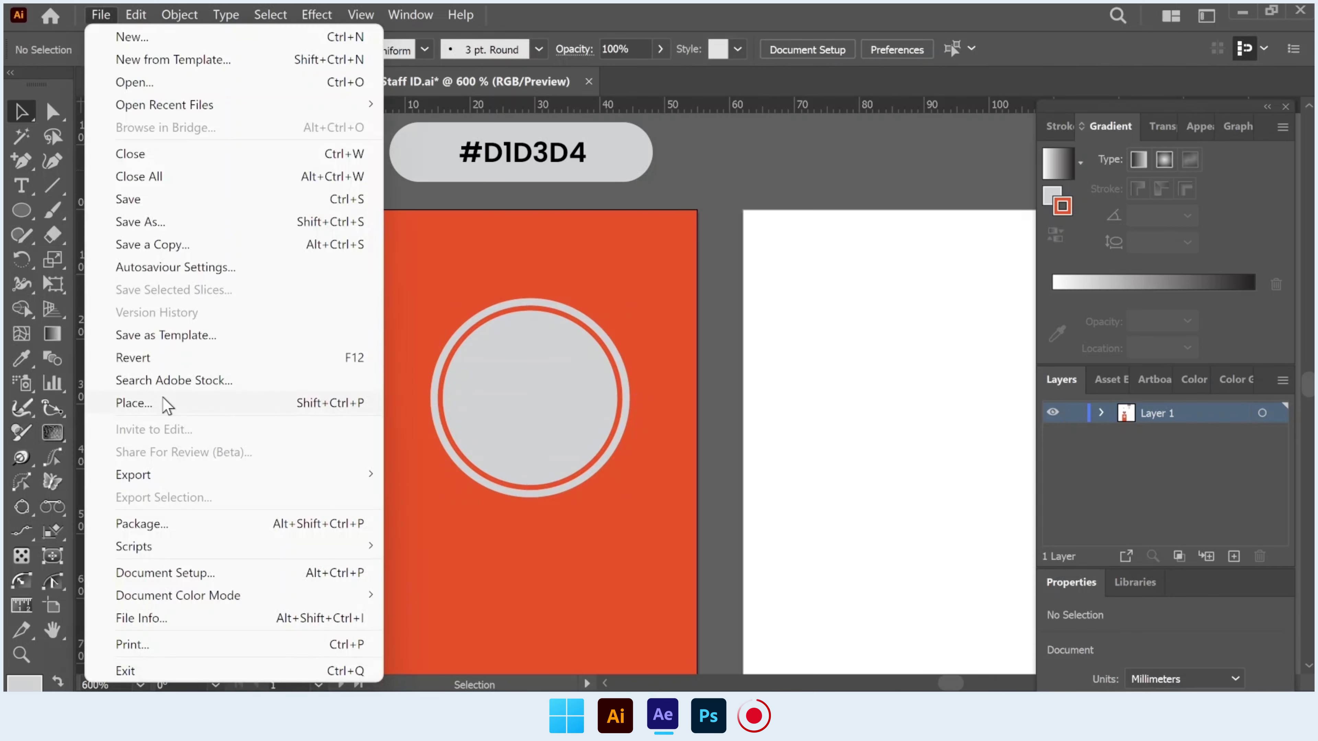
{"action": "left_click", "coordinate": [134, 403]}
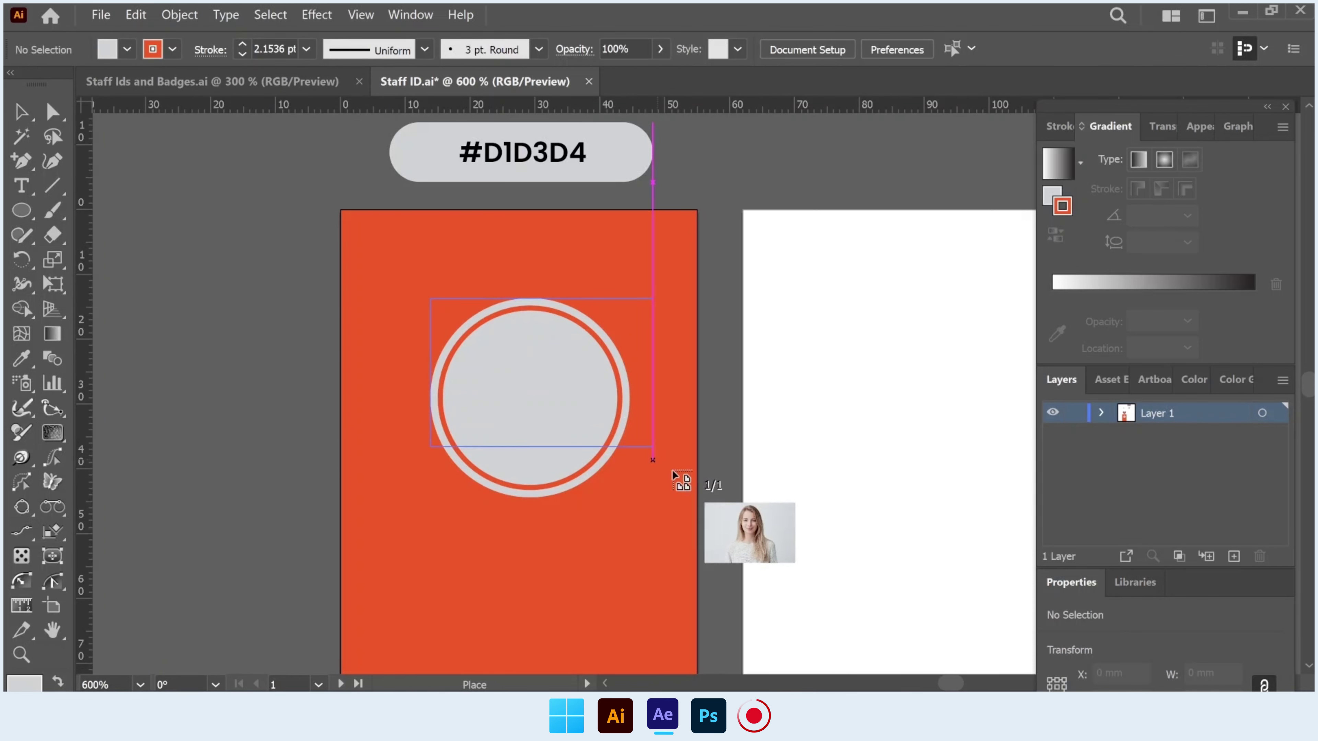
{"action": "left_click_drag", "start_coordinate": [705, 488], "coordinate": [430, 300]}
{"action": "left_click_drag", "start_coordinate": [526, 356], "coordinate": [518, 359]}
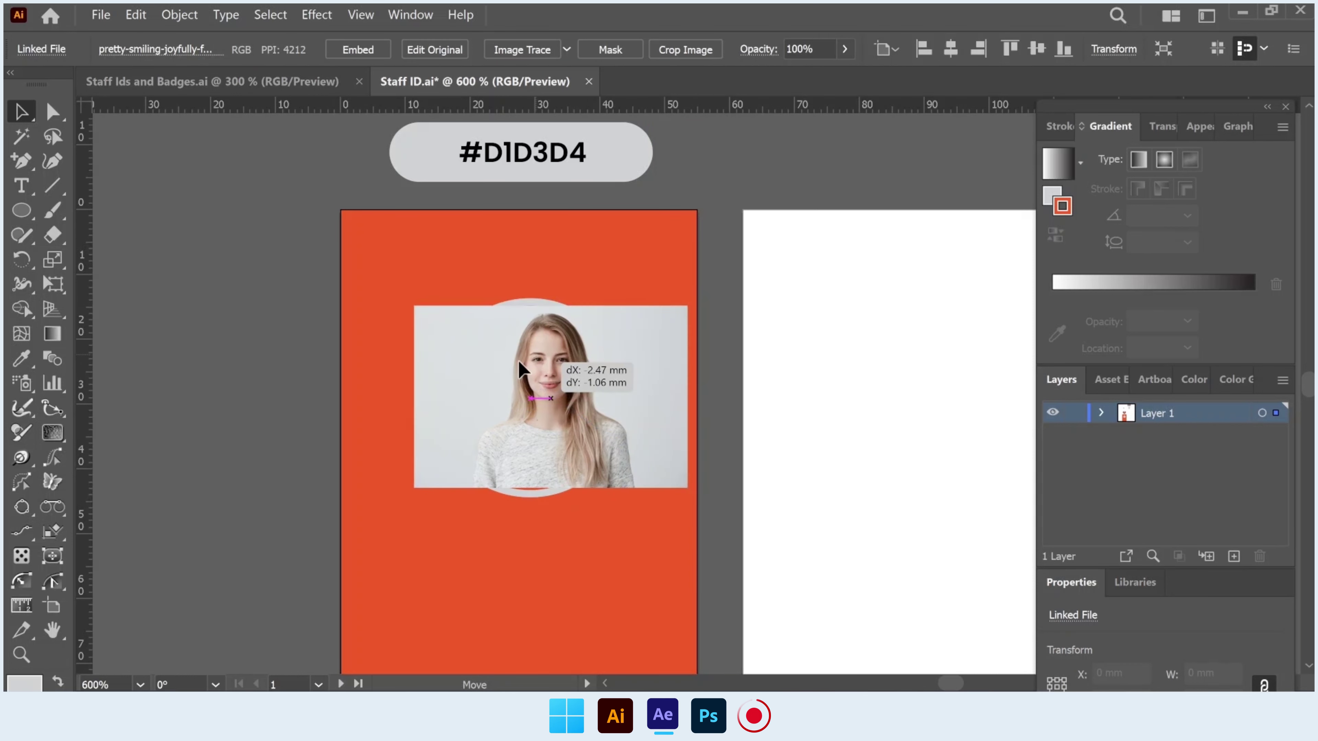
{"action": "key", "text": "ctrl+bracketleft"}
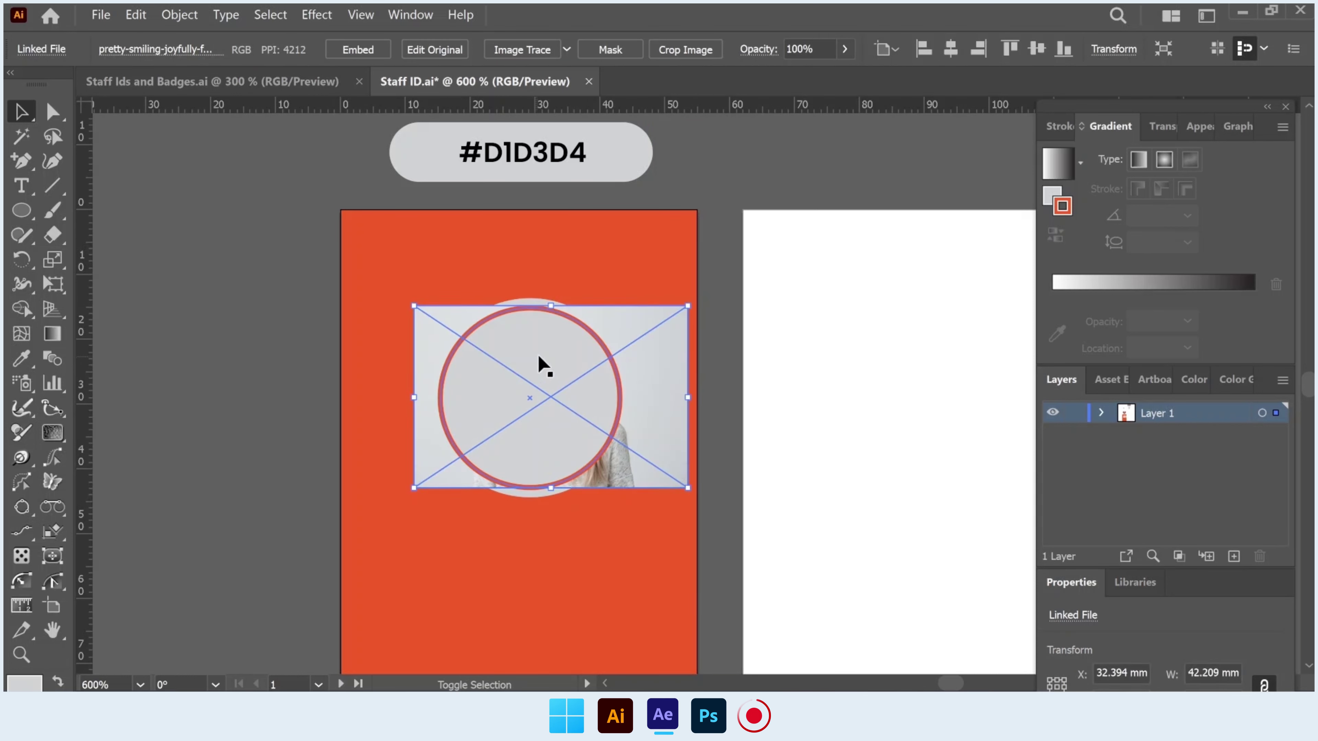
Clip the portrait to the circle with a clipping mask and reposition the photo inside
{"action": "left_click", "coordinate": [538, 361], "text": "shift"}
{"action": "right_click", "coordinate": [540, 363]}
{"action": "left_click", "coordinate": [625, 542]}
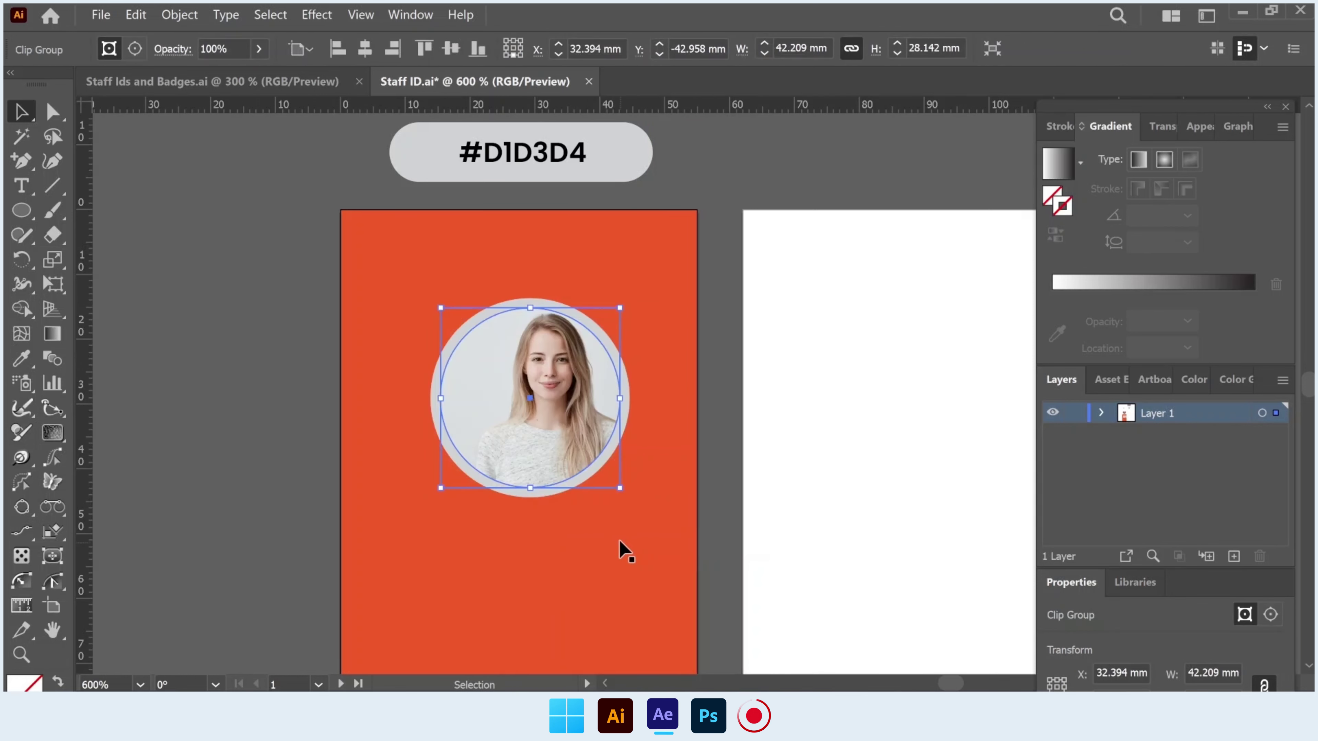
{"action": "double_click", "coordinate": [525, 379]}
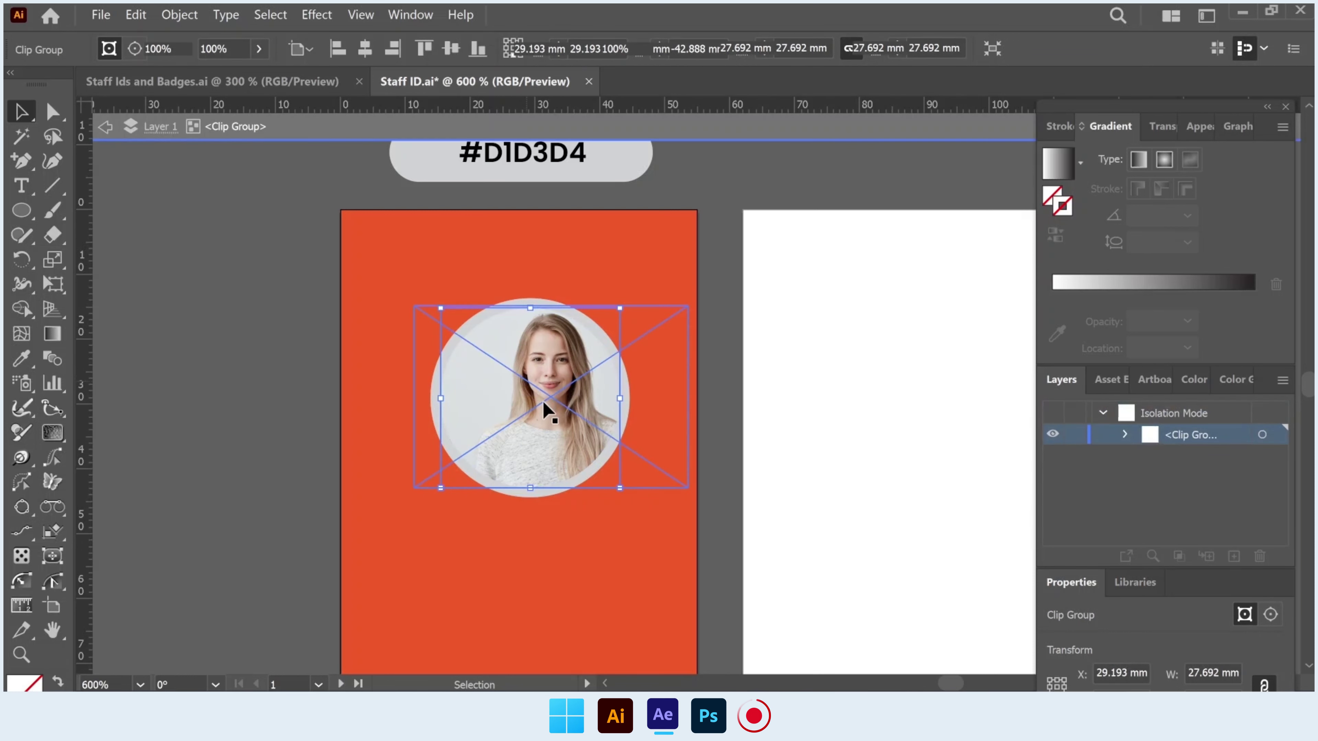
{"action": "left_click_drag", "start_coordinate": [553, 400], "coordinate": [533, 399]}
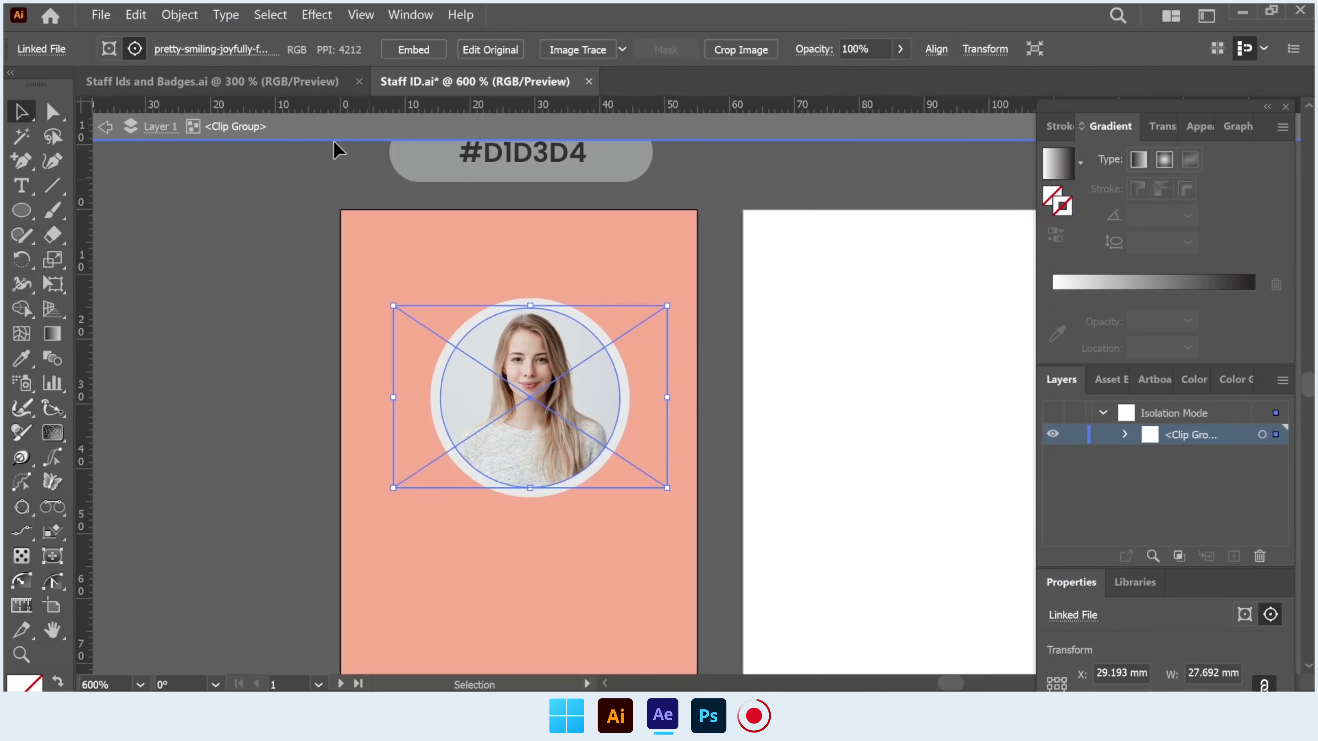
{"action": "left_click", "coordinate": [314, 136]}
{"action": "left_click", "coordinate": [286, 244]}
Give the clipped round portrait a 2 pt outline
{"action": "left_click", "coordinate": [529, 374]}
{"action": "left_click", "coordinate": [1062, 126]}
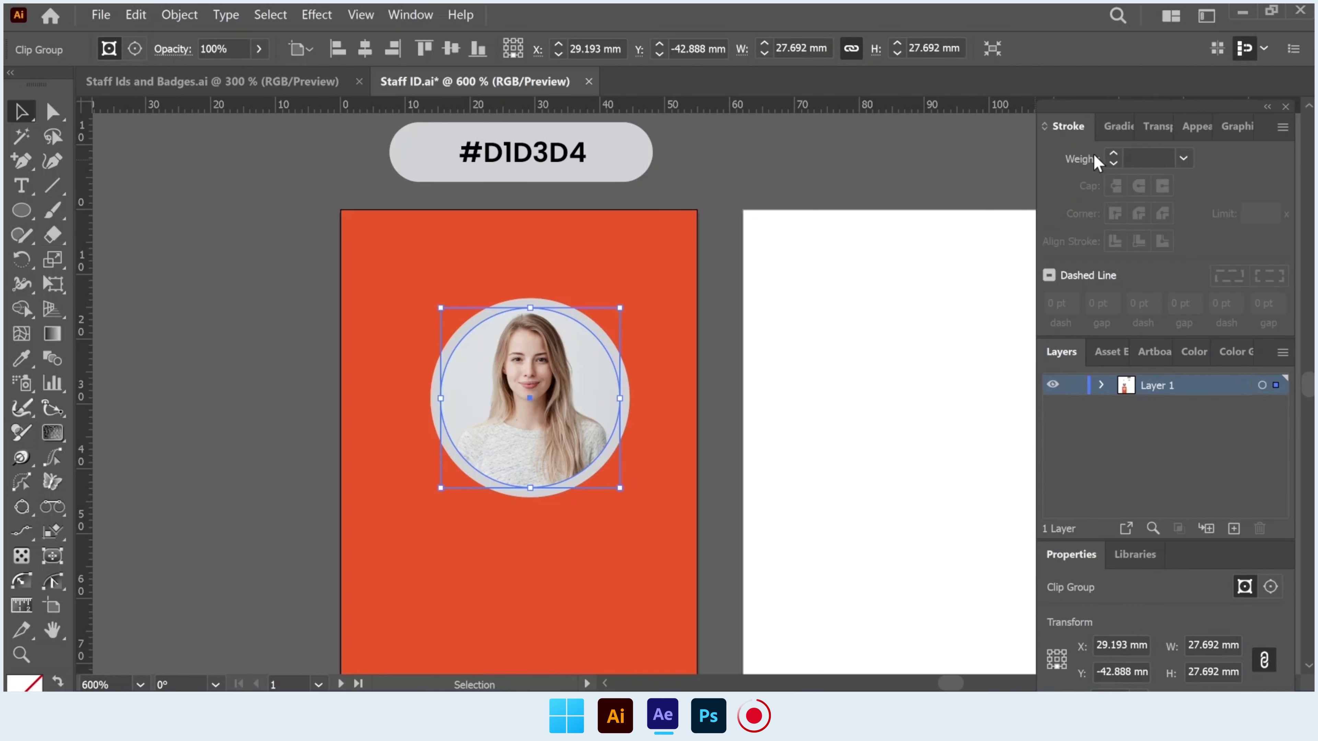
{"action": "left_click", "coordinate": [1137, 159]}
{"action": "type", "text": "2"}
{"action": "key", "text": "Return"}
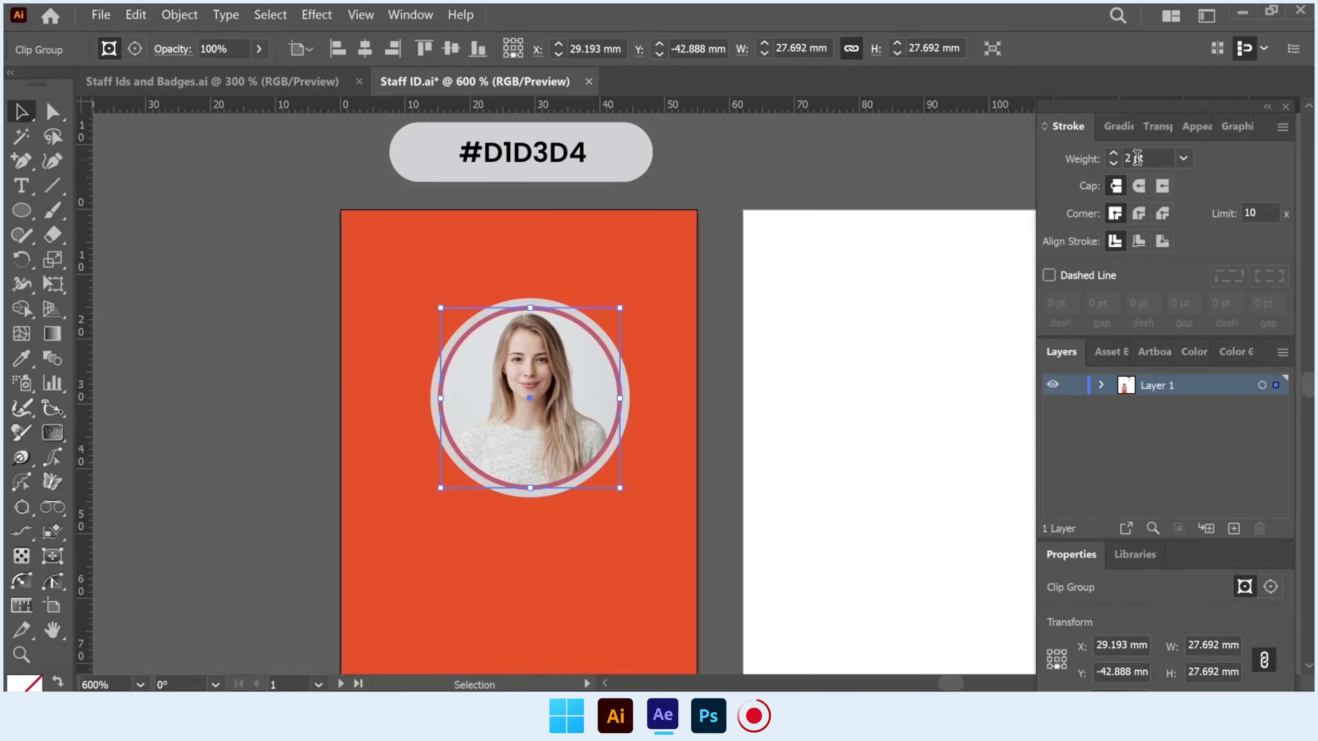
{"action": "left_click", "coordinate": [354, 301]}
{"action": "scroll", "coordinate": [356, 304], "scroll_direction": "down", "scroll_amount": 2}
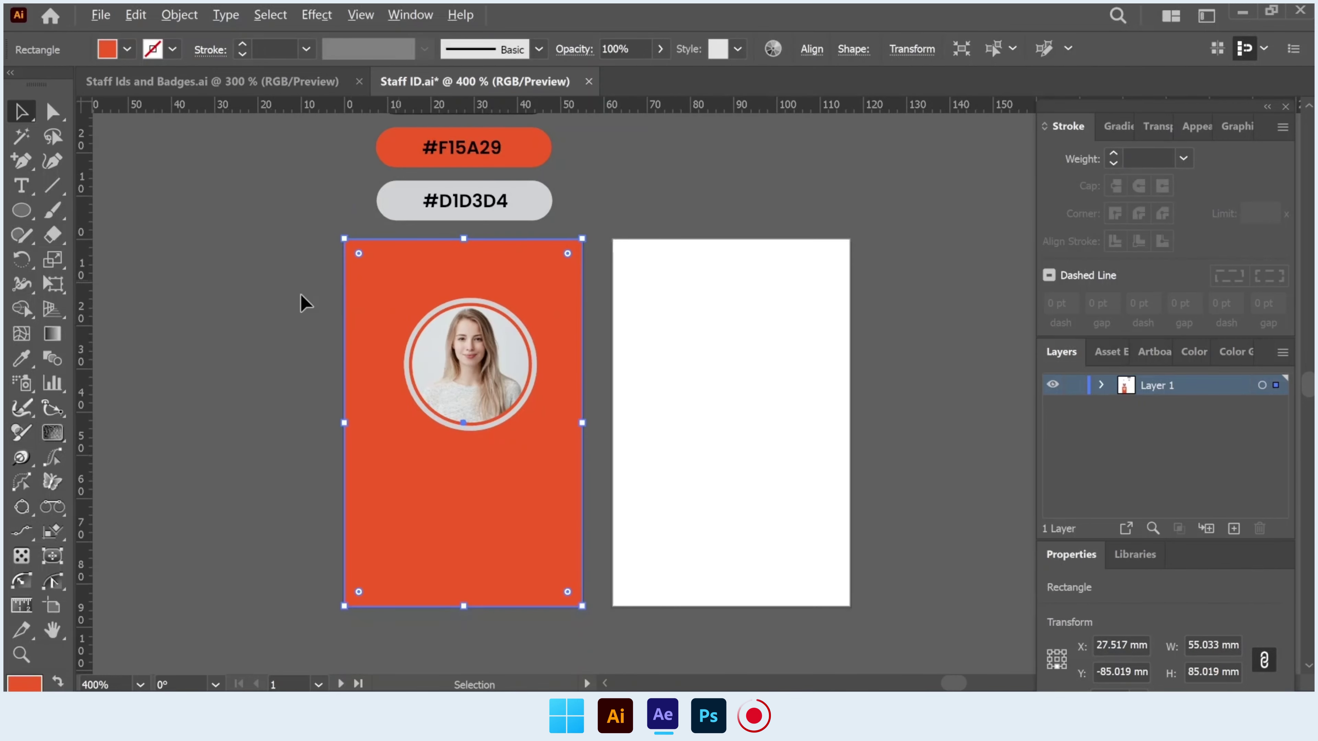
Draw a tall #231F20 strap from the card's top edge, centred horizontally
{"action": "left_click", "coordinate": [254, 296]}
{"action": "right_click", "coordinate": [34, 213]}
{"action": "left_click", "coordinate": [78, 211]}
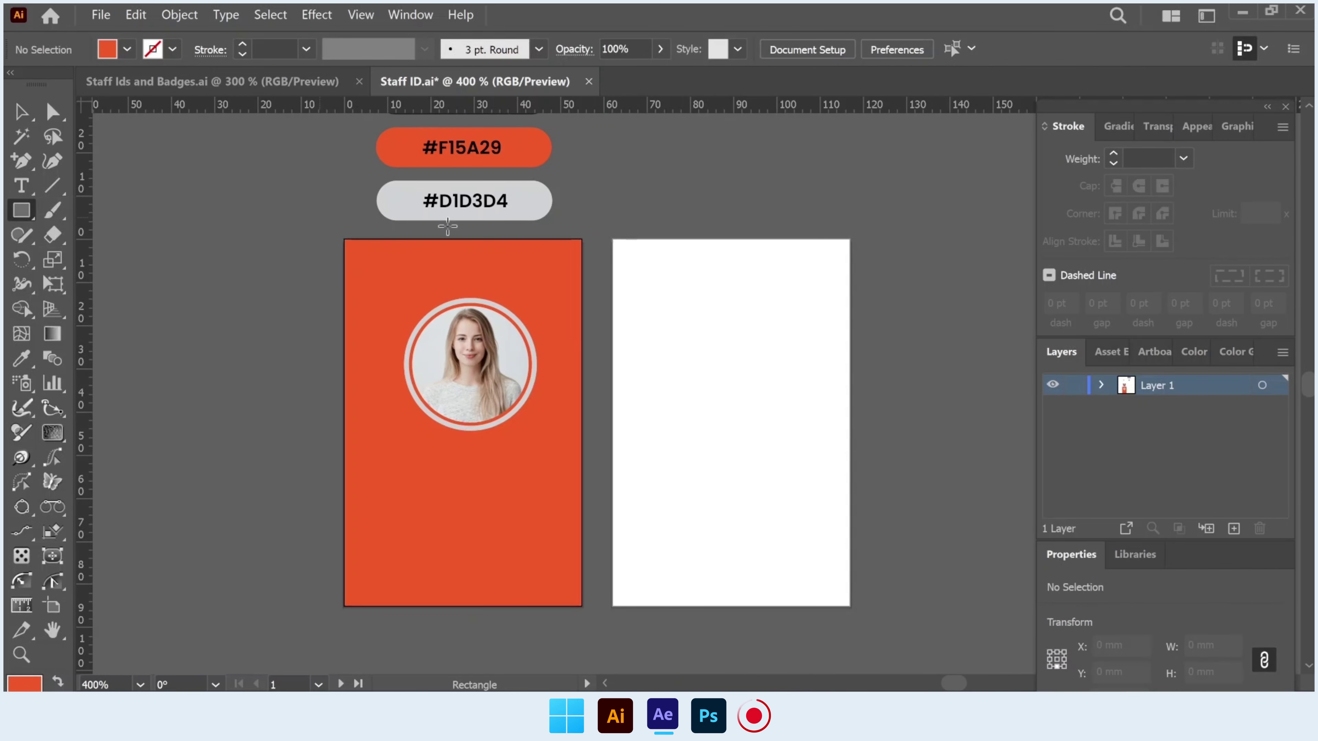
{"action": "left_click_drag", "start_coordinate": [431, 238], "coordinate": [500, 365]}
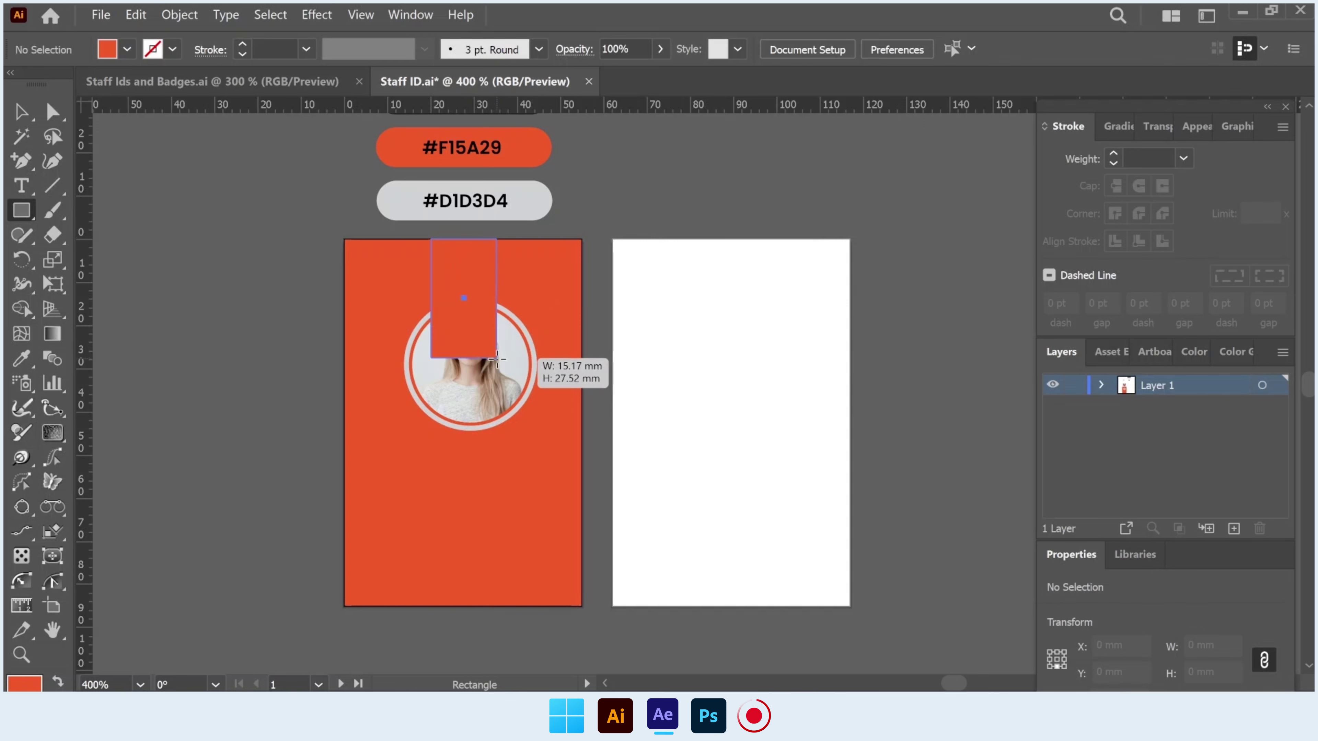
{"action": "scroll", "coordinate": [500, 361], "scroll_direction": "up", "scroll_amount": 2}
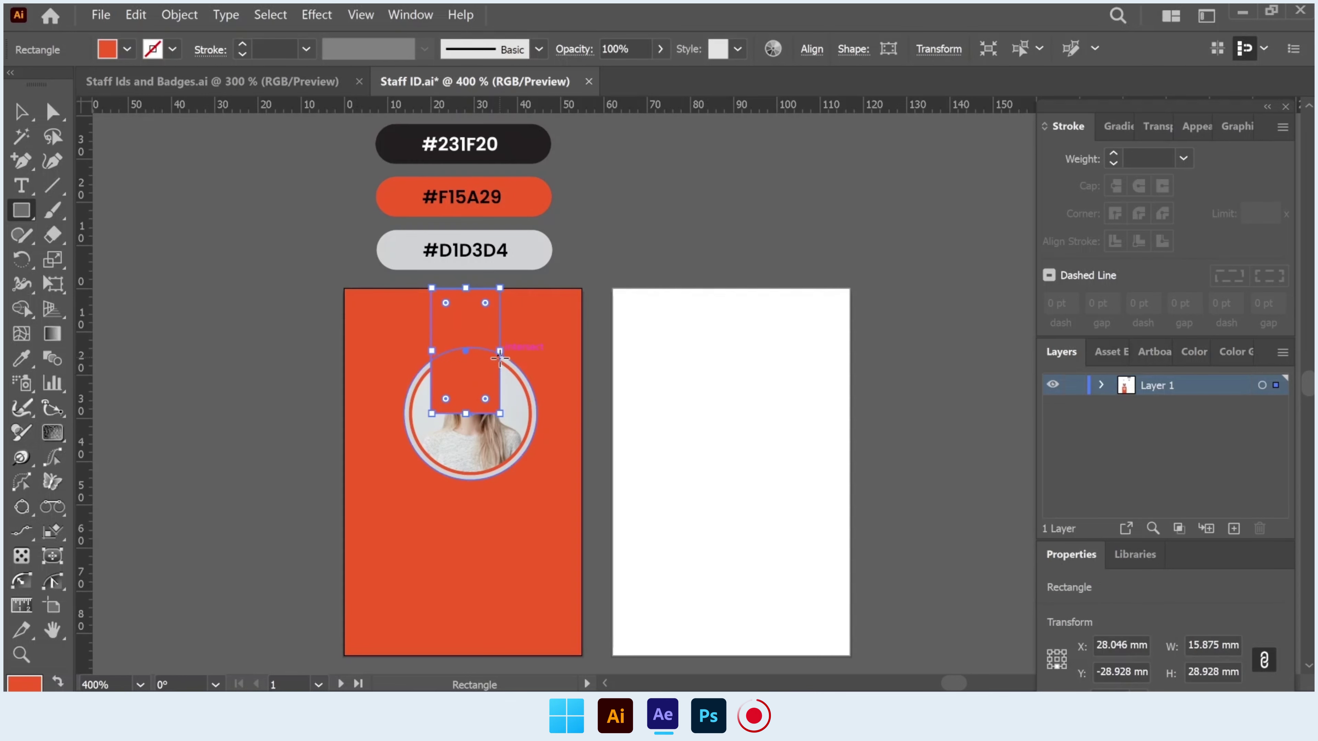
{"action": "left_click", "coordinate": [21, 358]}
{"action": "left_click", "coordinate": [462, 145]}
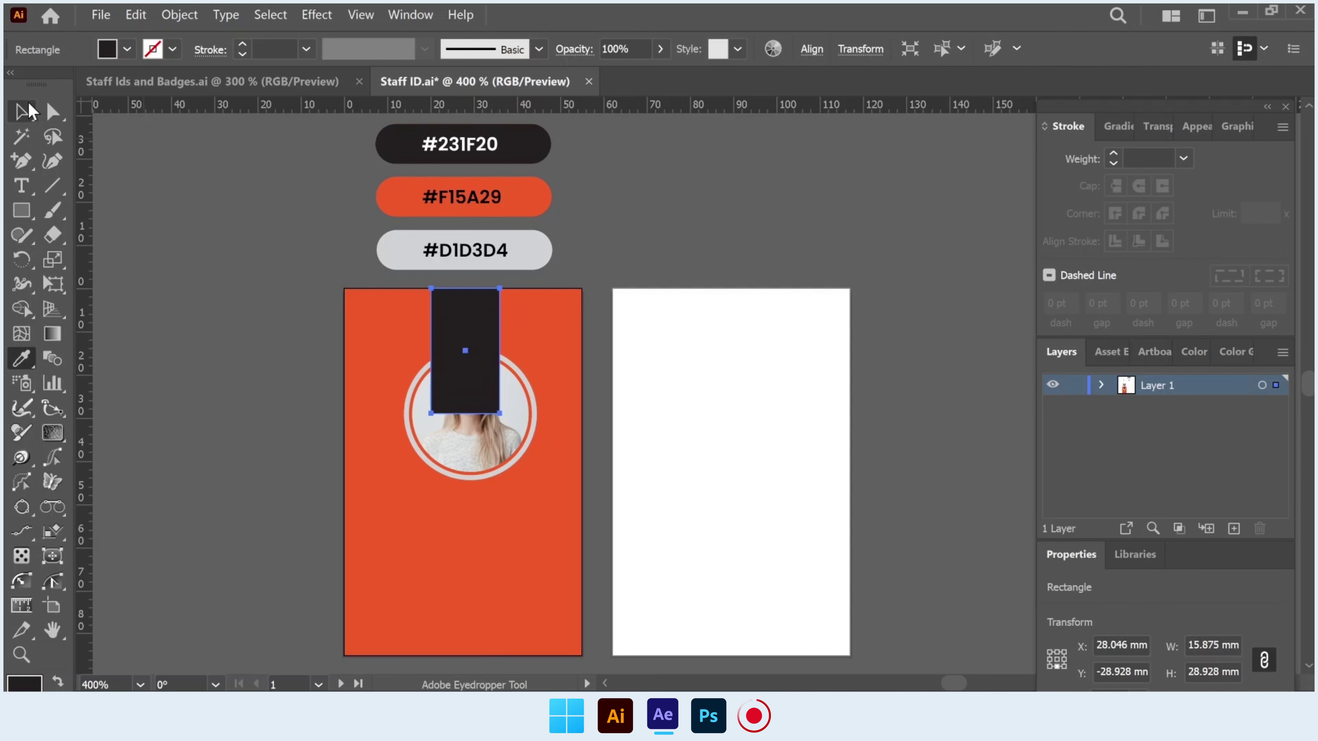
{"action": "left_click", "coordinate": [26, 110]}
{"action": "left_click", "coordinate": [810, 50]}
{"action": "left_click", "coordinate": [628, 107]}
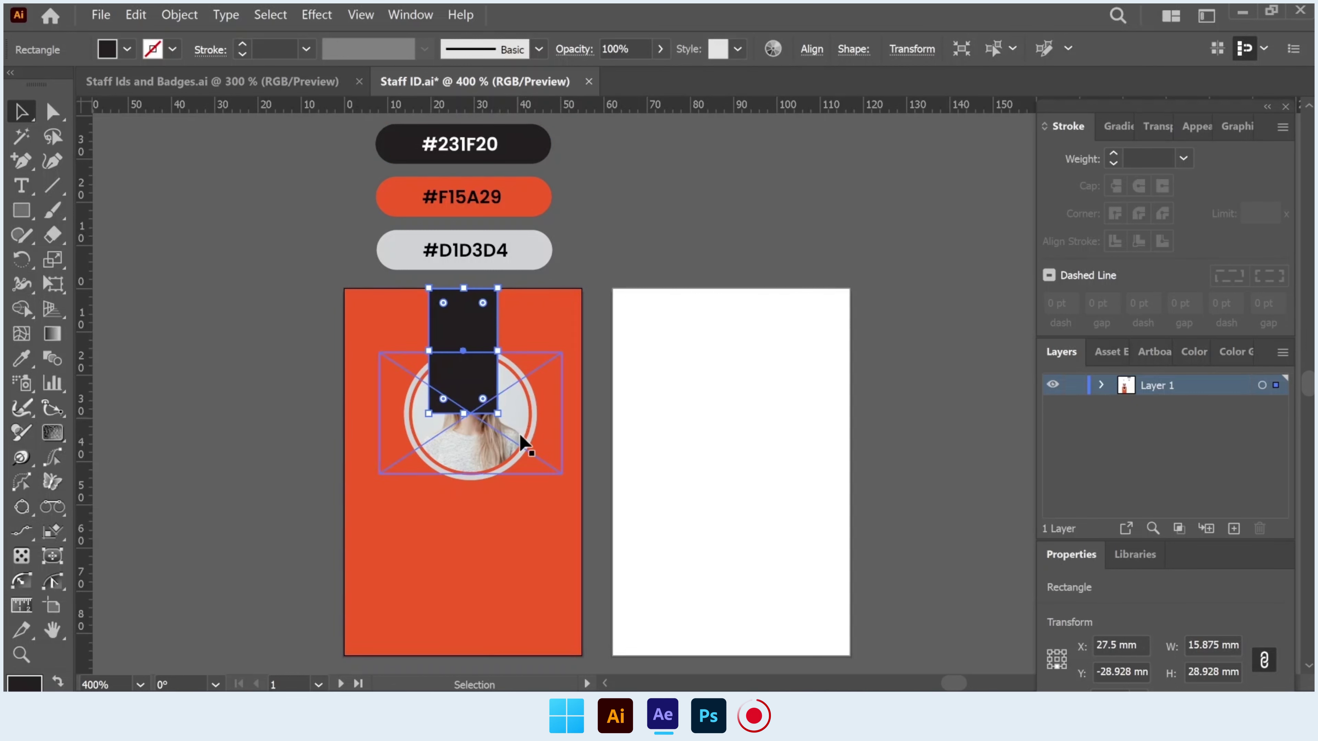
Centre the photo circle horizontally and bring it in front of the strap
{"action": "left_click", "coordinate": [580, 447]}
{"action": "left_click", "coordinate": [529, 462], "text": "shift"}
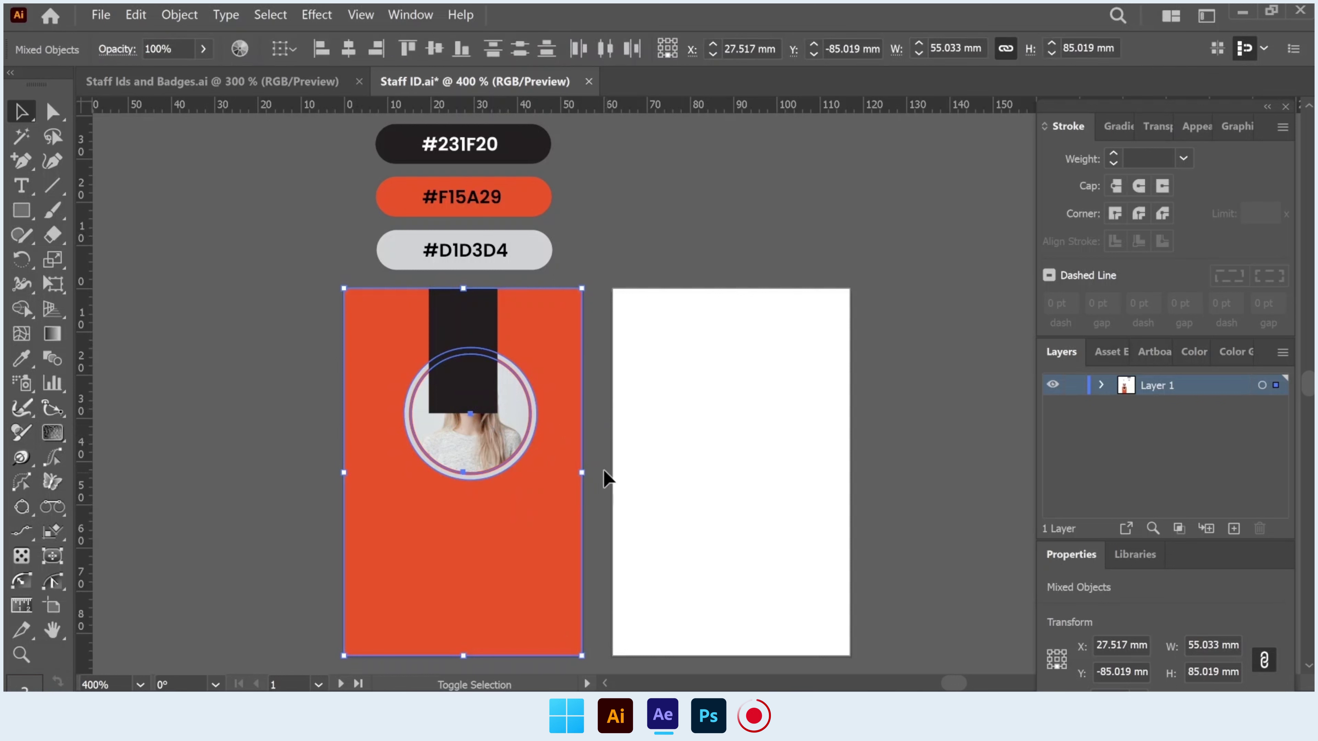
{"action": "left_click", "coordinate": [571, 502], "text": "shift"}
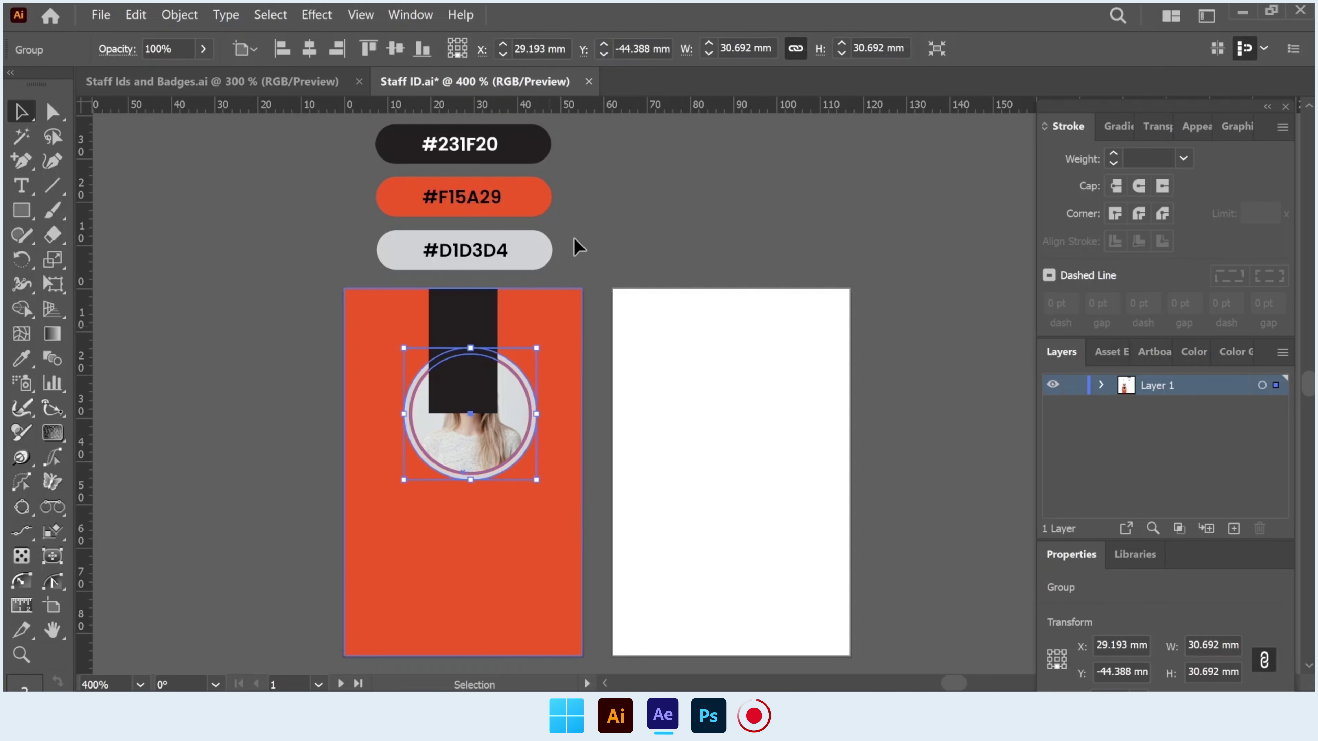
{"action": "left_click", "coordinate": [309, 49]}
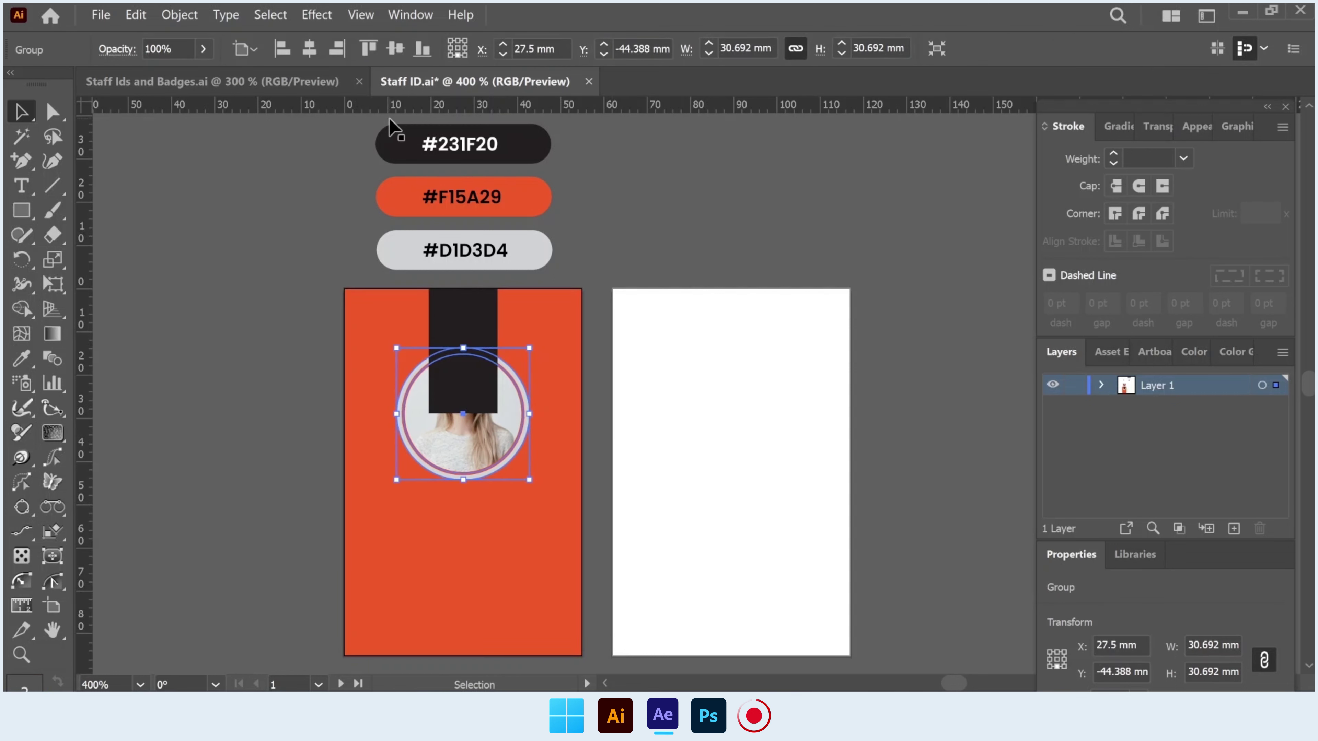
{"action": "key", "text": "Right"}
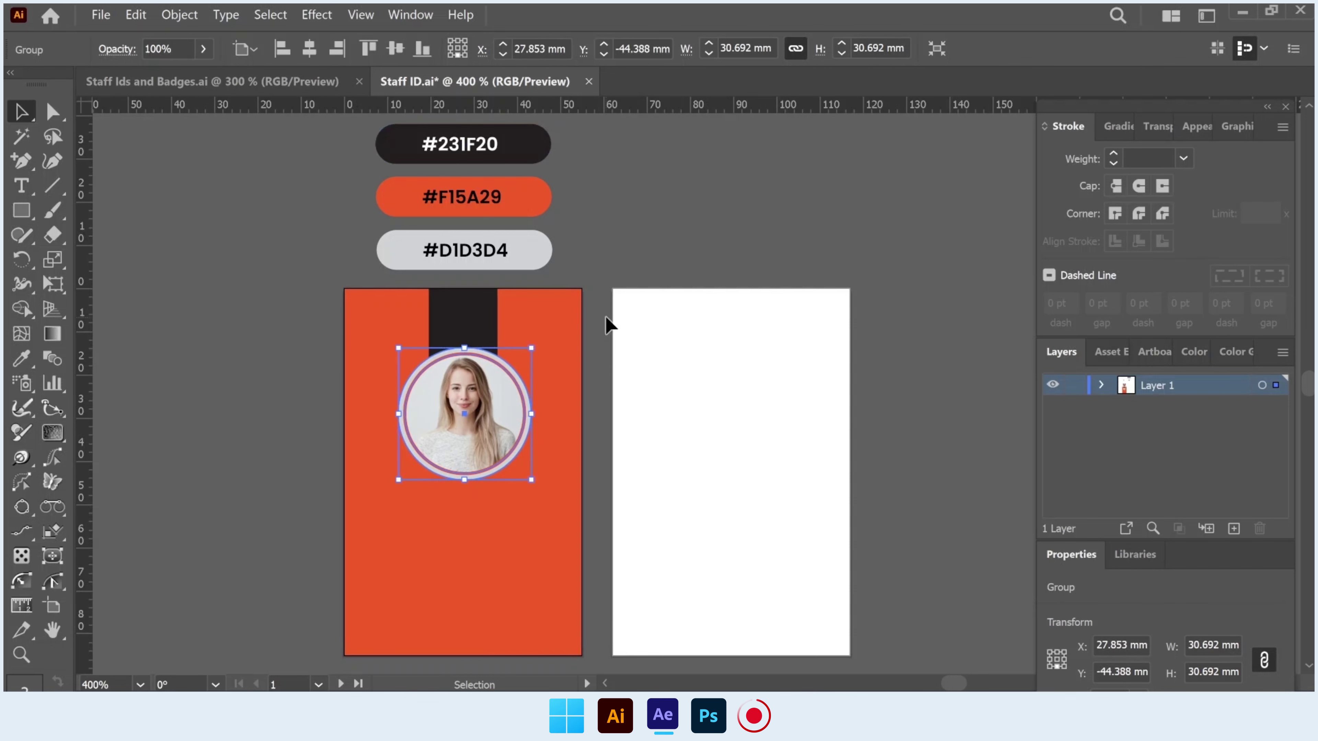
{"action": "key", "text": "Right"}
{"action": "scroll", "coordinate": [726, 281], "scroll_direction": "down", "scroll_amount": 1}
Draw a full-width #231F20 bar below the photo and shift it slightly lower
{"action": "left_click", "coordinate": [714, 395]}
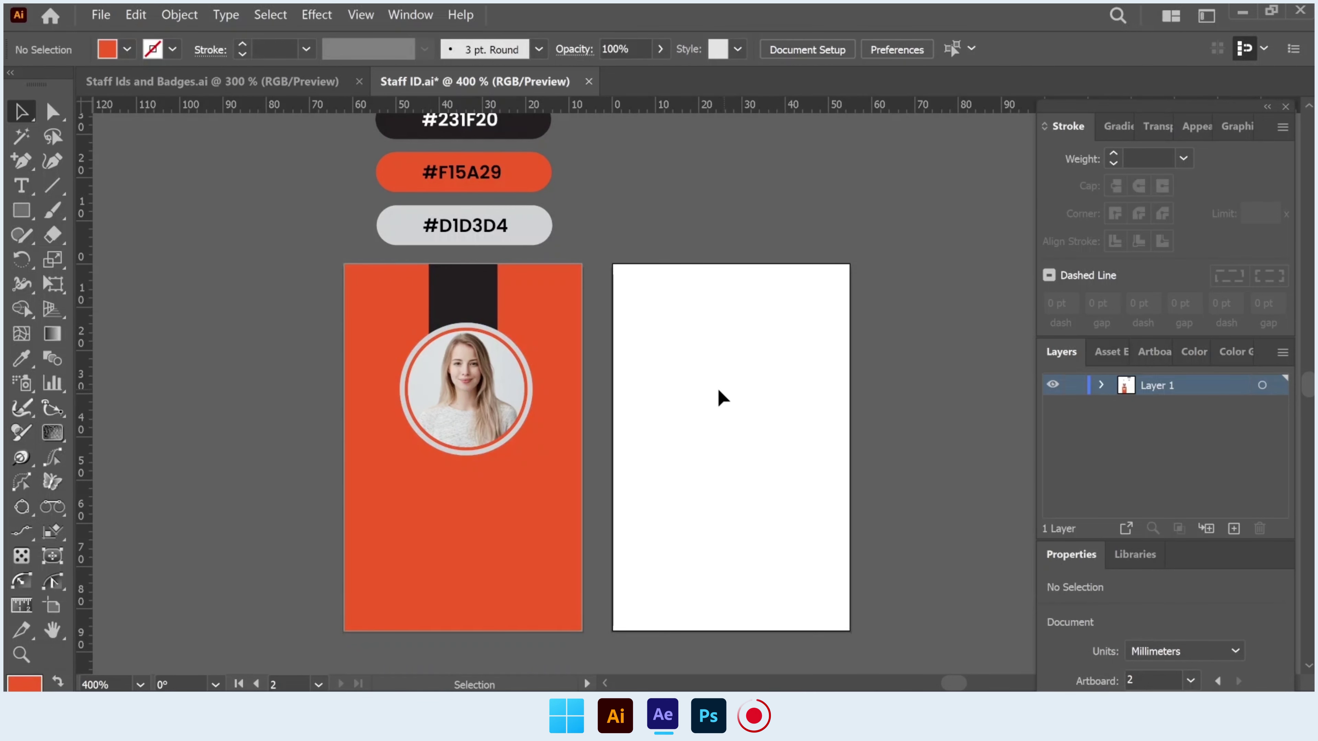
{"action": "scroll", "coordinate": [746, 389], "scroll_direction": "down", "scroll_amount": 1}
{"action": "left_click", "coordinate": [16, 216]}
{"action": "left_click_drag", "start_coordinate": [345, 431], "coordinate": [582, 464]}
{"action": "left_click", "coordinate": [21, 358]}
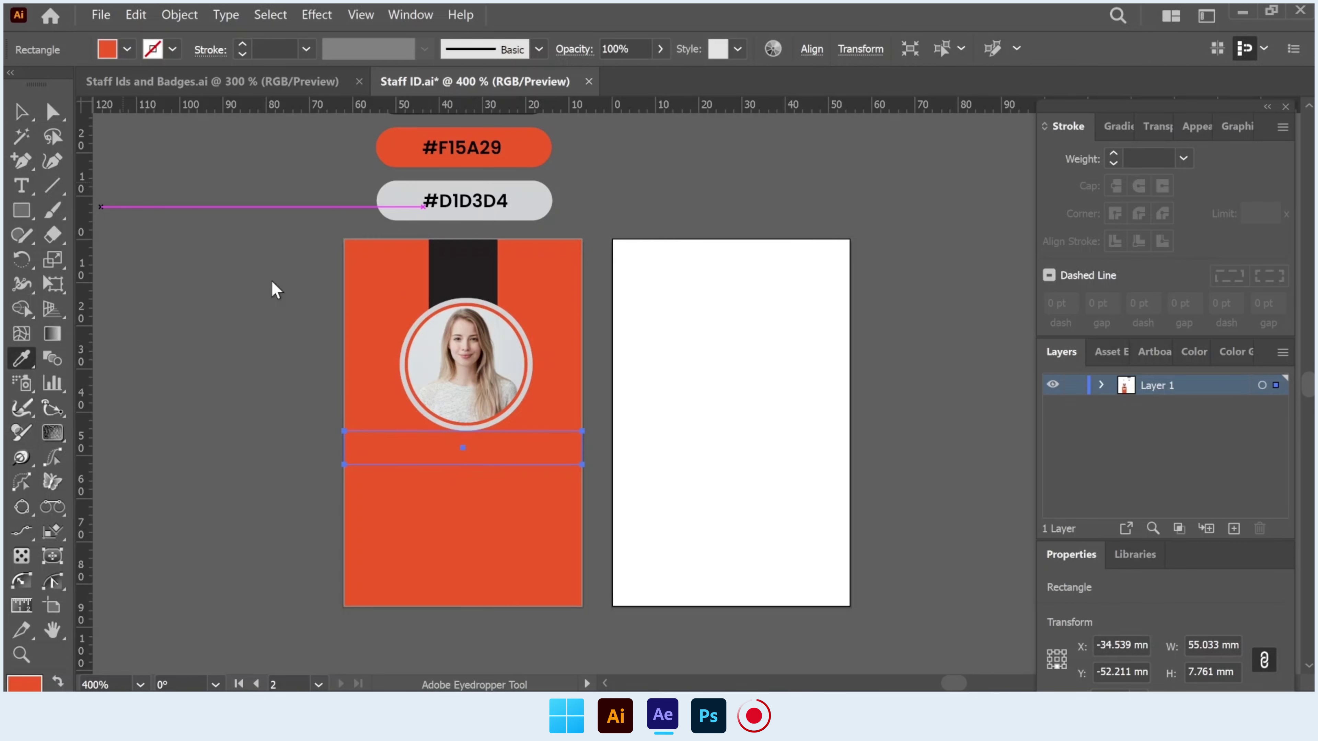
{"action": "left_click", "coordinate": [485, 249]}
{"action": "left_click", "coordinate": [30, 120]}
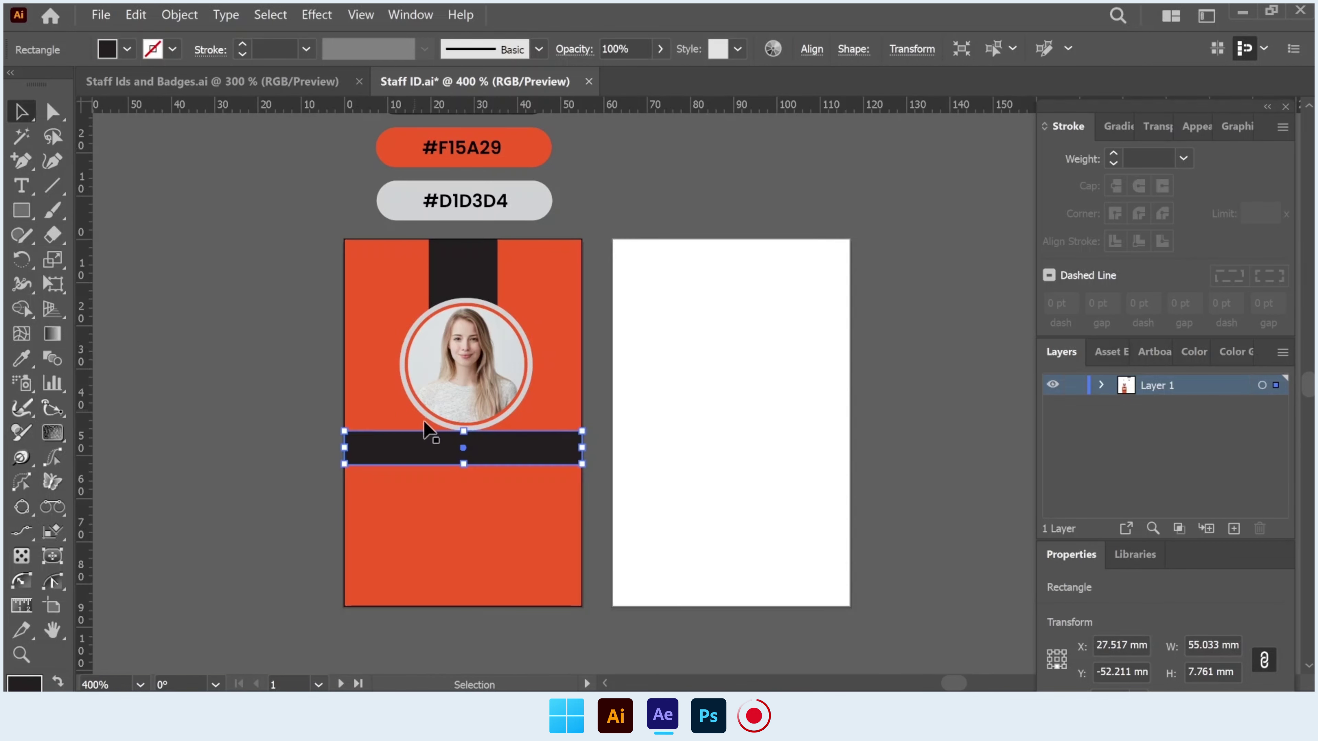
{"action": "left_click_drag", "start_coordinate": [430, 449], "coordinate": [430, 469]}
{"action": "left_click", "coordinate": [258, 409]}
Draw a small dark rectangle under the band, centred horizontally on the card
{"action": "left_click", "coordinate": [21, 211]}
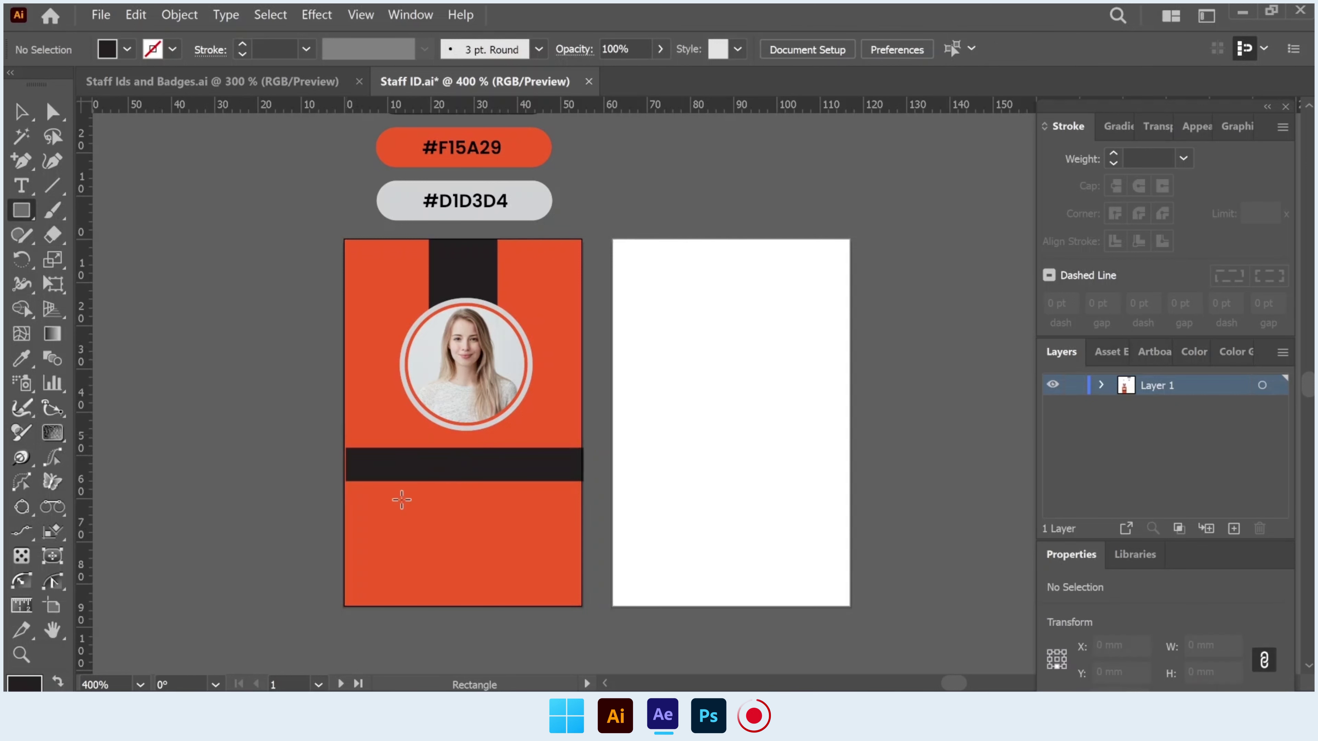
{"action": "left_click_drag", "start_coordinate": [427, 466], "coordinate": [541, 500]}
{"action": "key", "text": "v"}
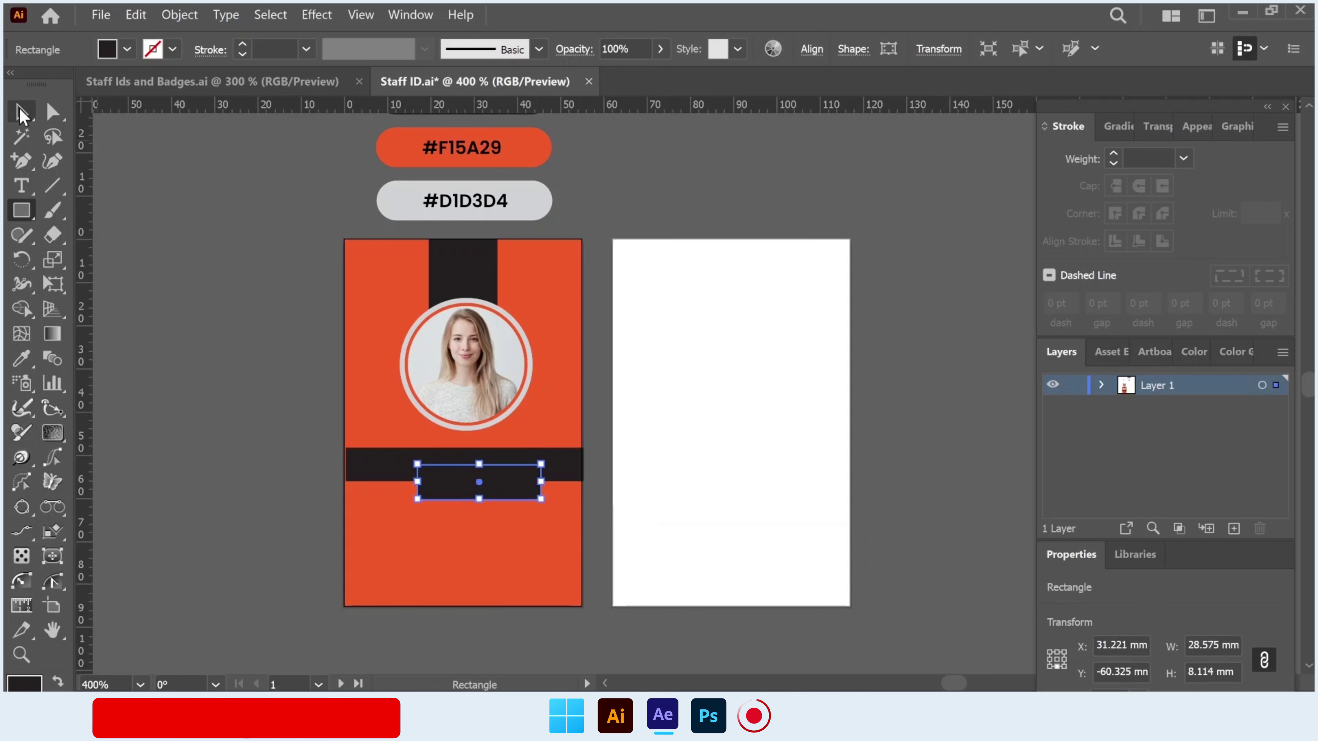
{"action": "left_click", "coordinate": [812, 49]}
{"action": "left_click", "coordinate": [631, 107]}
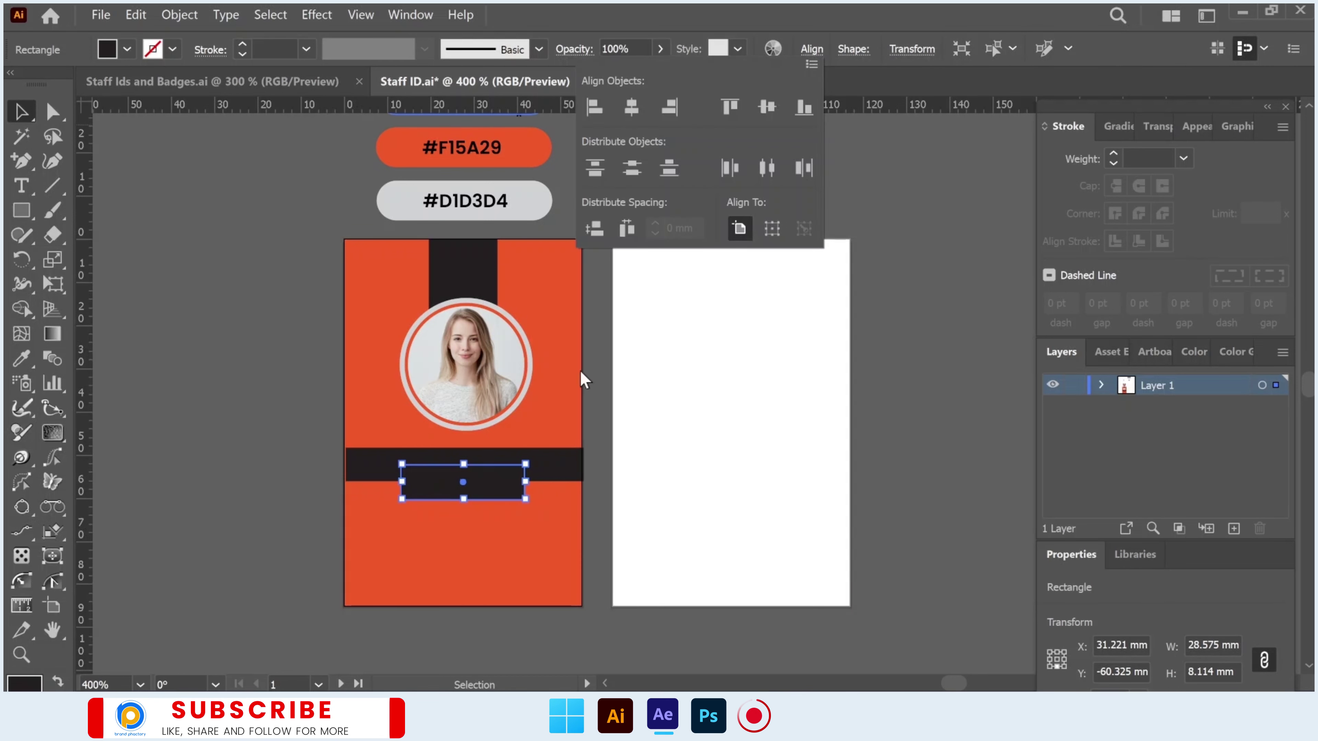
{"action": "left_click", "coordinate": [597, 465]}
Round the bottom corners of the small rectangle to form a tab
{"action": "scroll", "coordinate": [456, 501], "scroll_direction": "up", "scroll_amount": 2}
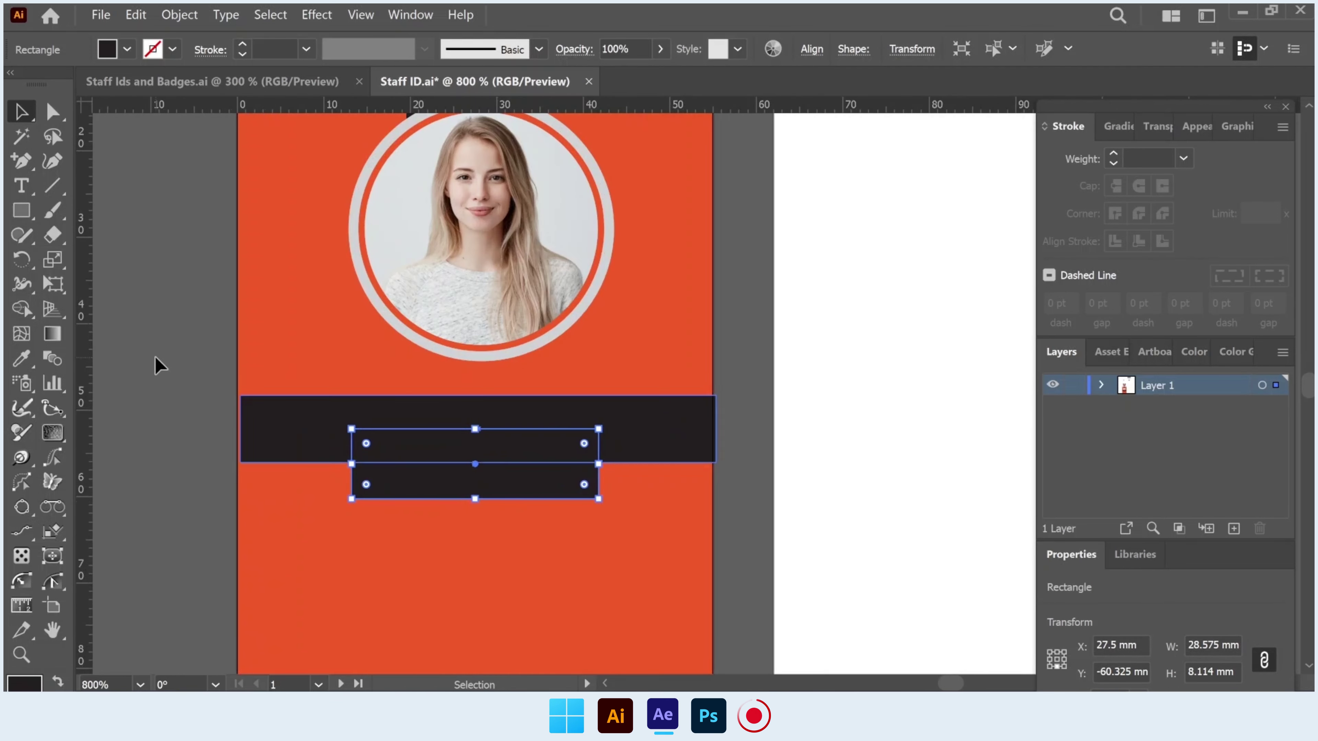
{"action": "left_click", "coordinate": [155, 365]}
{"action": "left_click", "coordinate": [380, 499]}
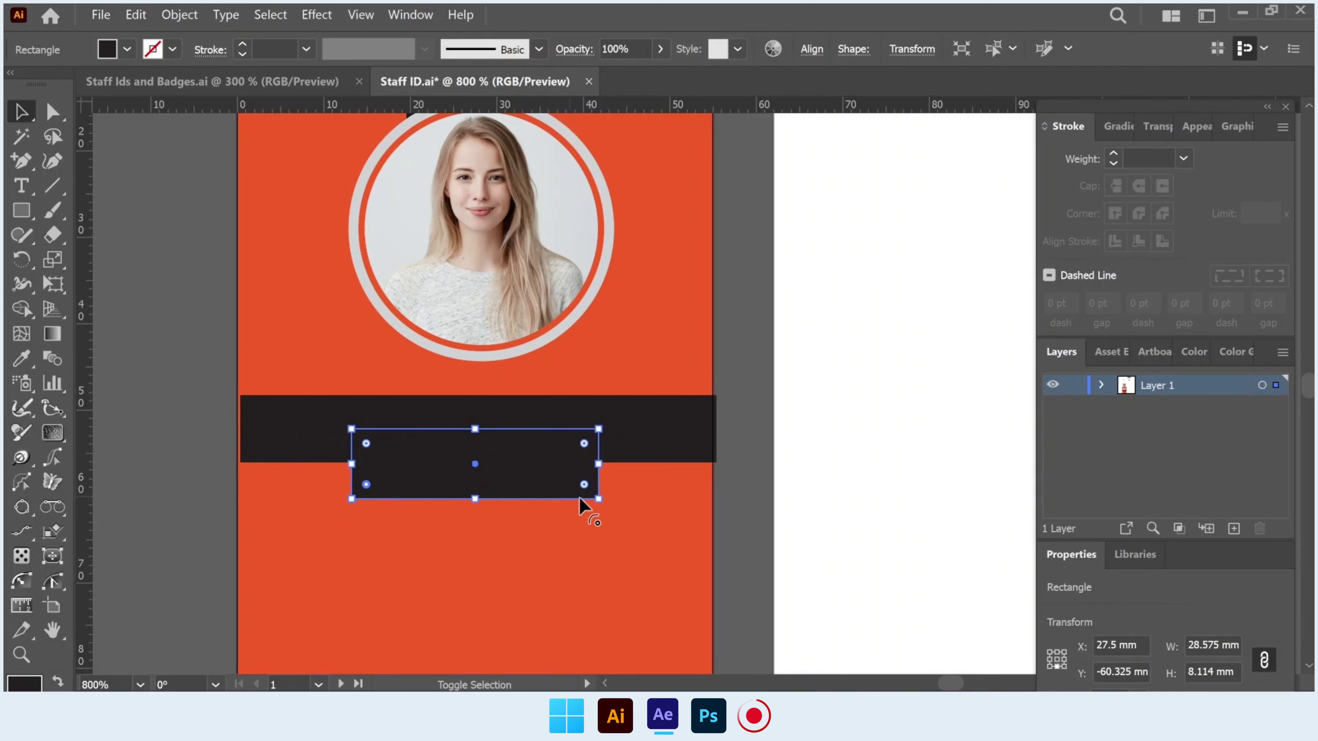
{"action": "left_click_drag", "start_coordinate": [584, 484], "coordinate": [568, 469]}
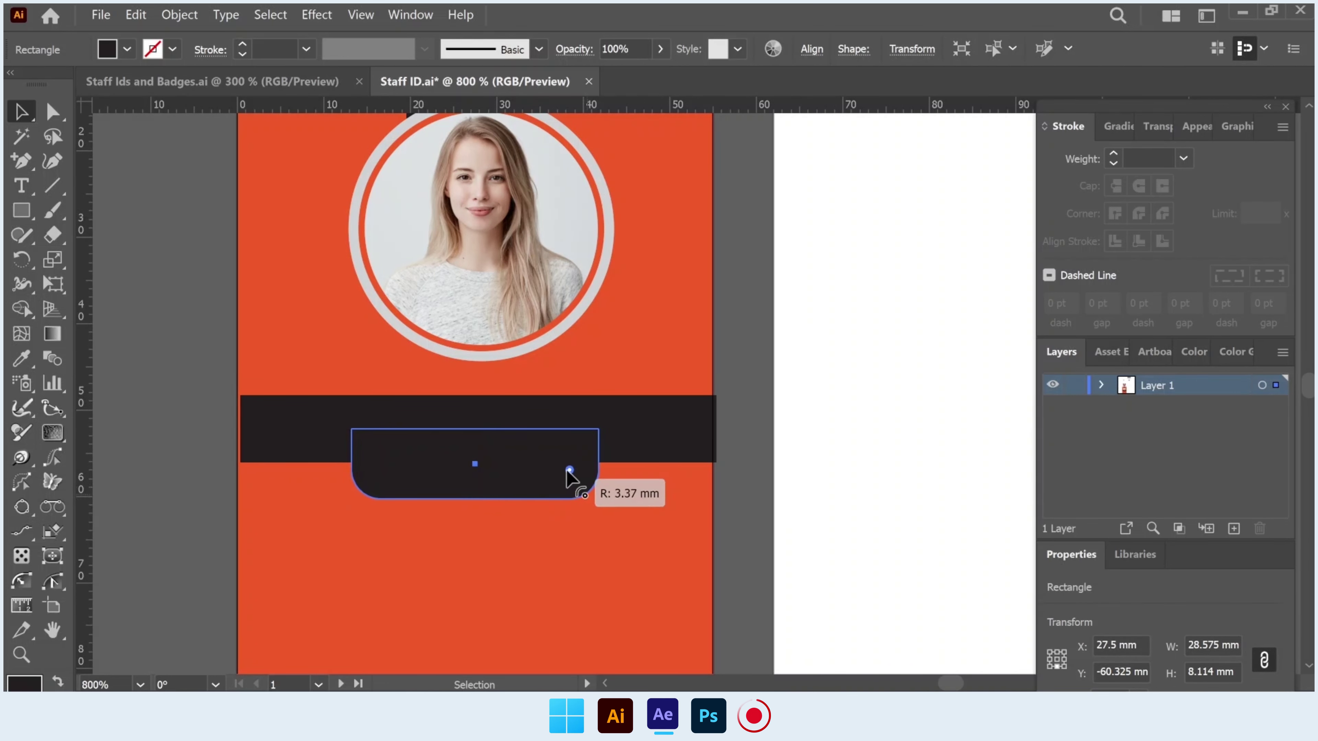
{"action": "left_click", "coordinate": [19, 114]}
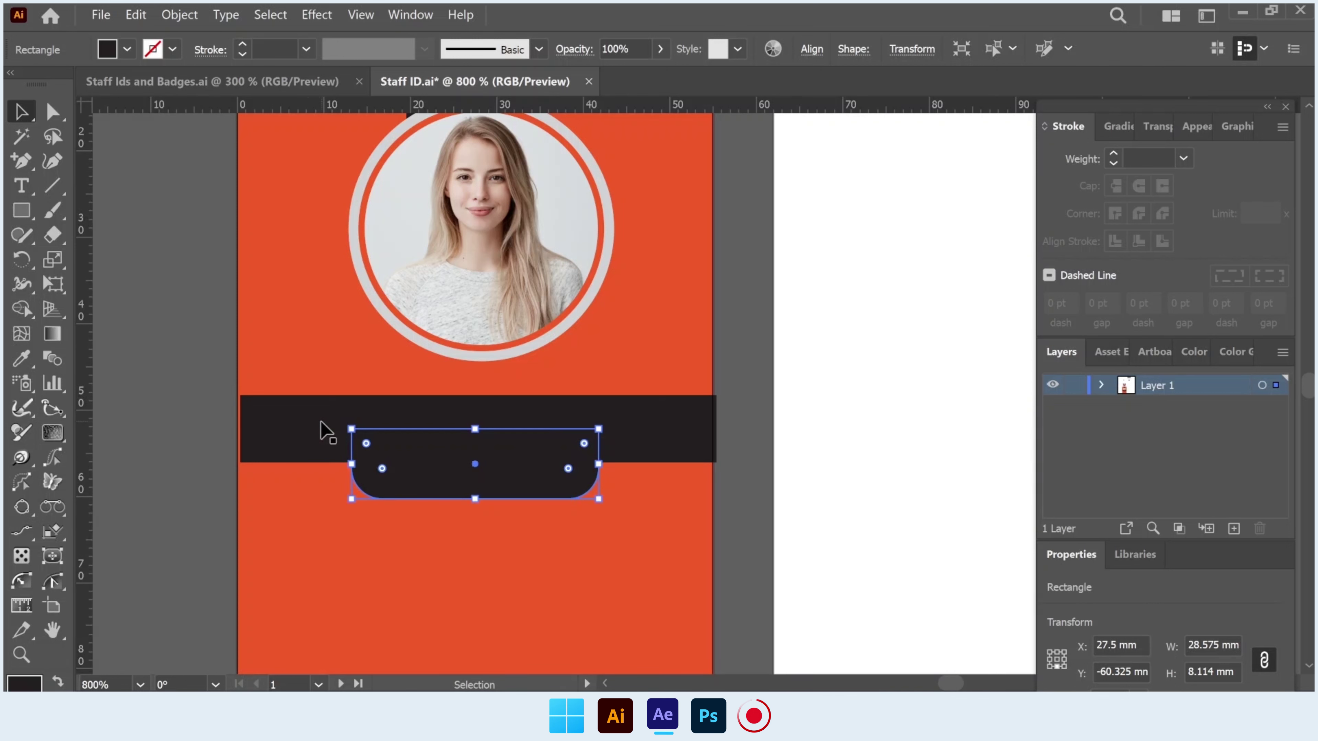
{"action": "key", "text": "ctrl+shift+a"}
Centre the full-width band horizontally and nudge the rounded tab slightly down
{"action": "left_click", "coordinate": [662, 430]}
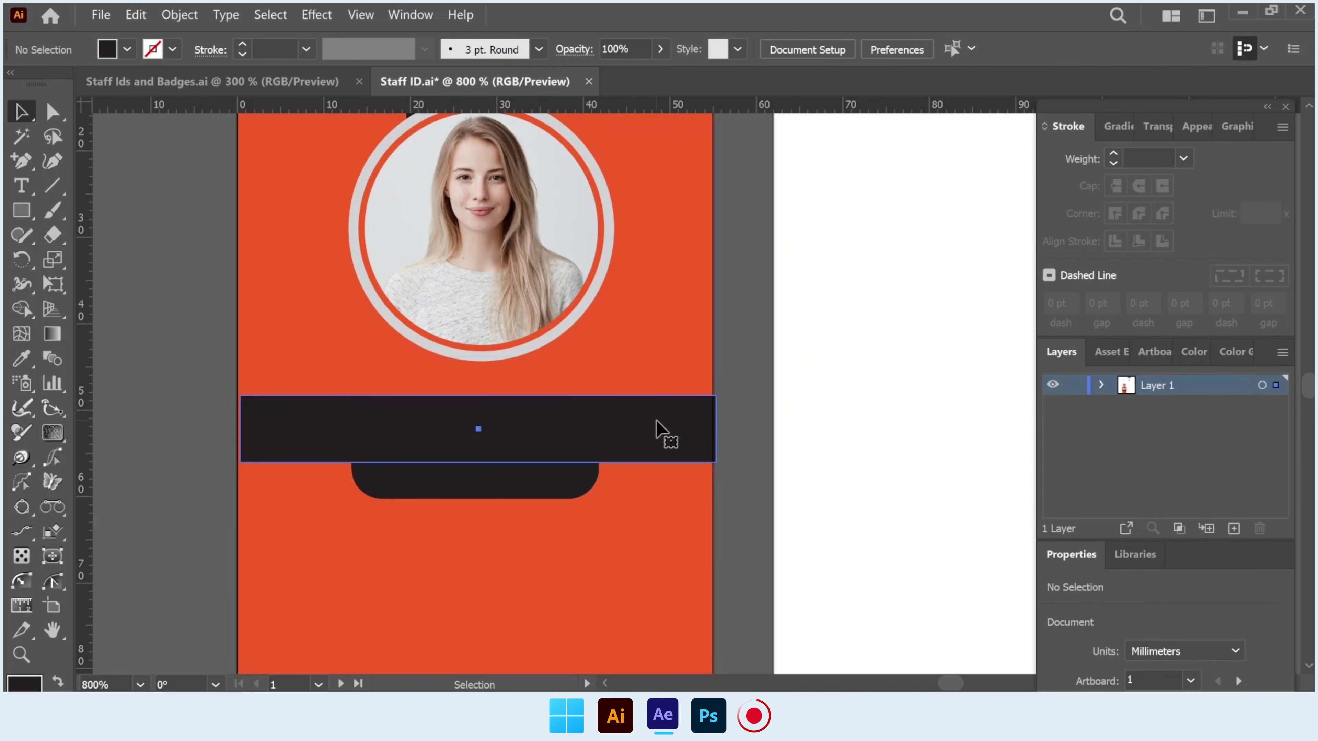
{"action": "left_click", "coordinate": [812, 49]}
{"action": "left_click", "coordinate": [632, 107]}
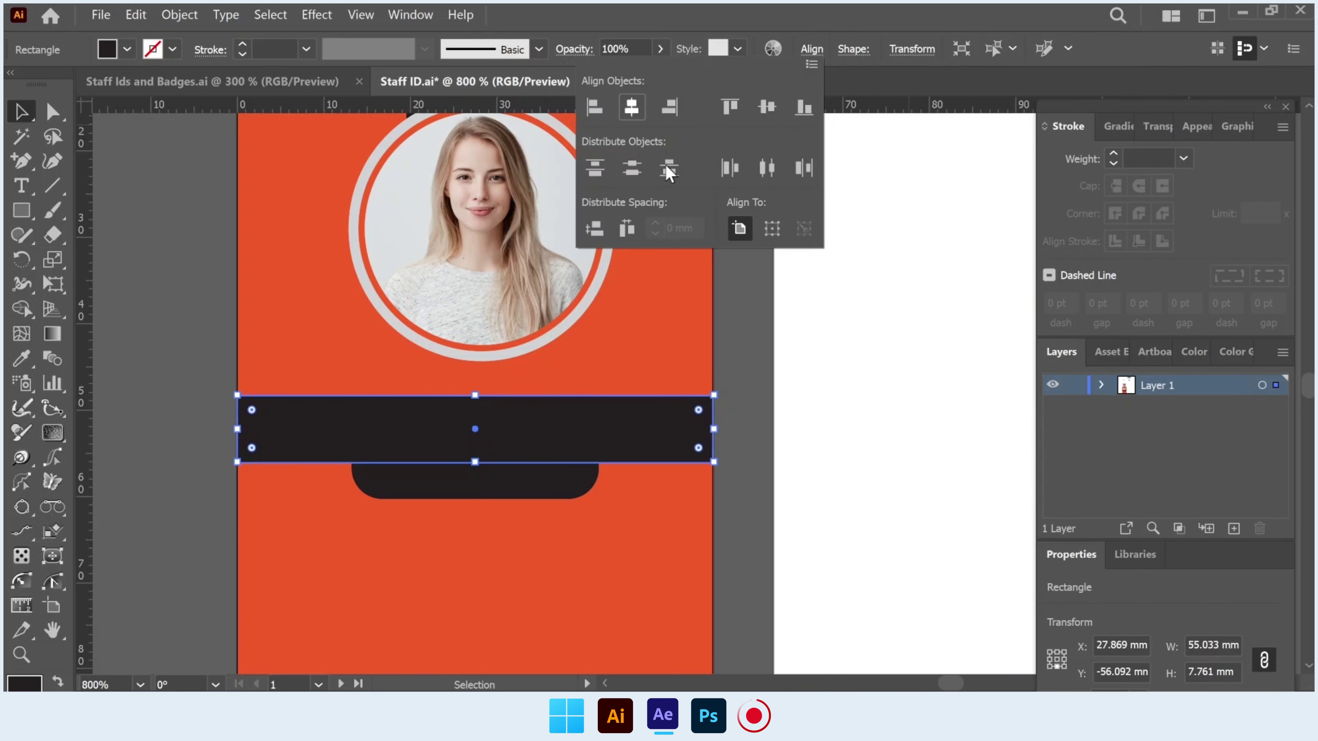
{"action": "left_click", "coordinate": [747, 421]}
{"action": "left_click", "coordinate": [539, 488]}
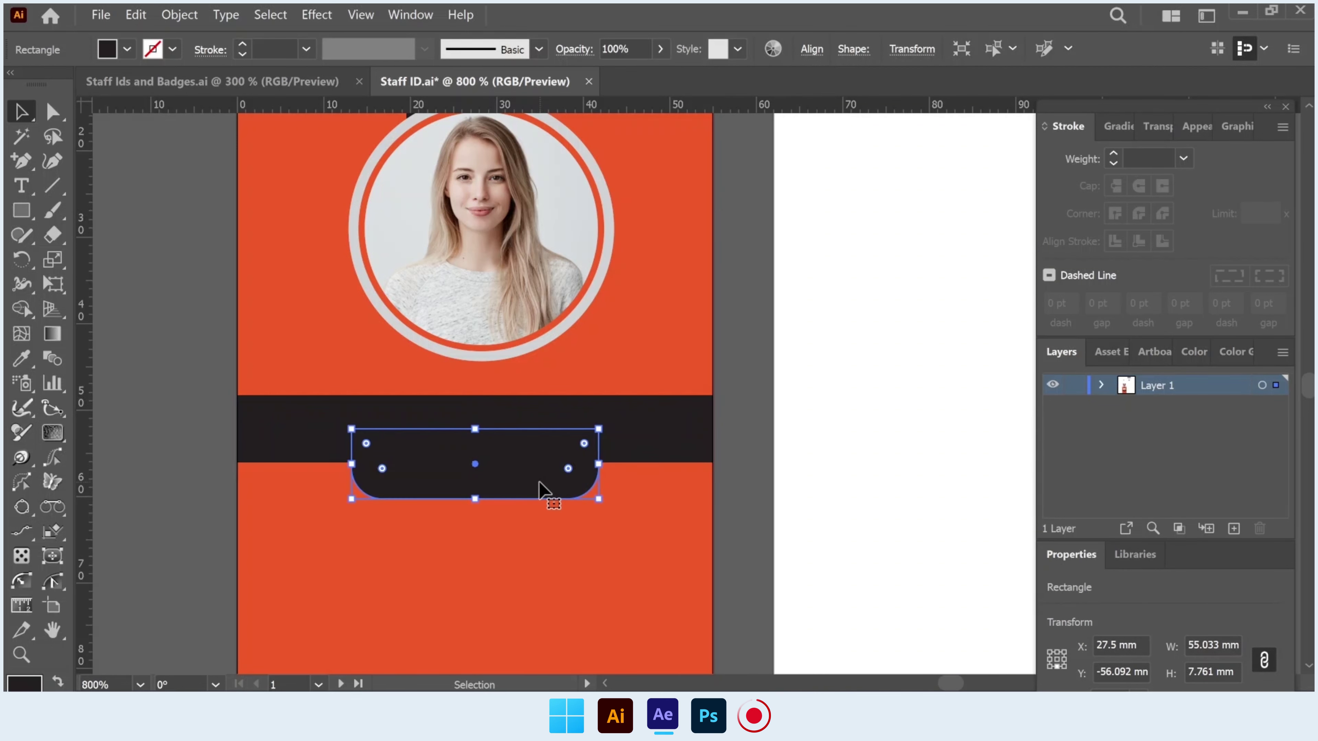
{"action": "key", "text": "Down"}
{"action": "key", "text": "Down"}
{"action": "key", "text": "Down"}
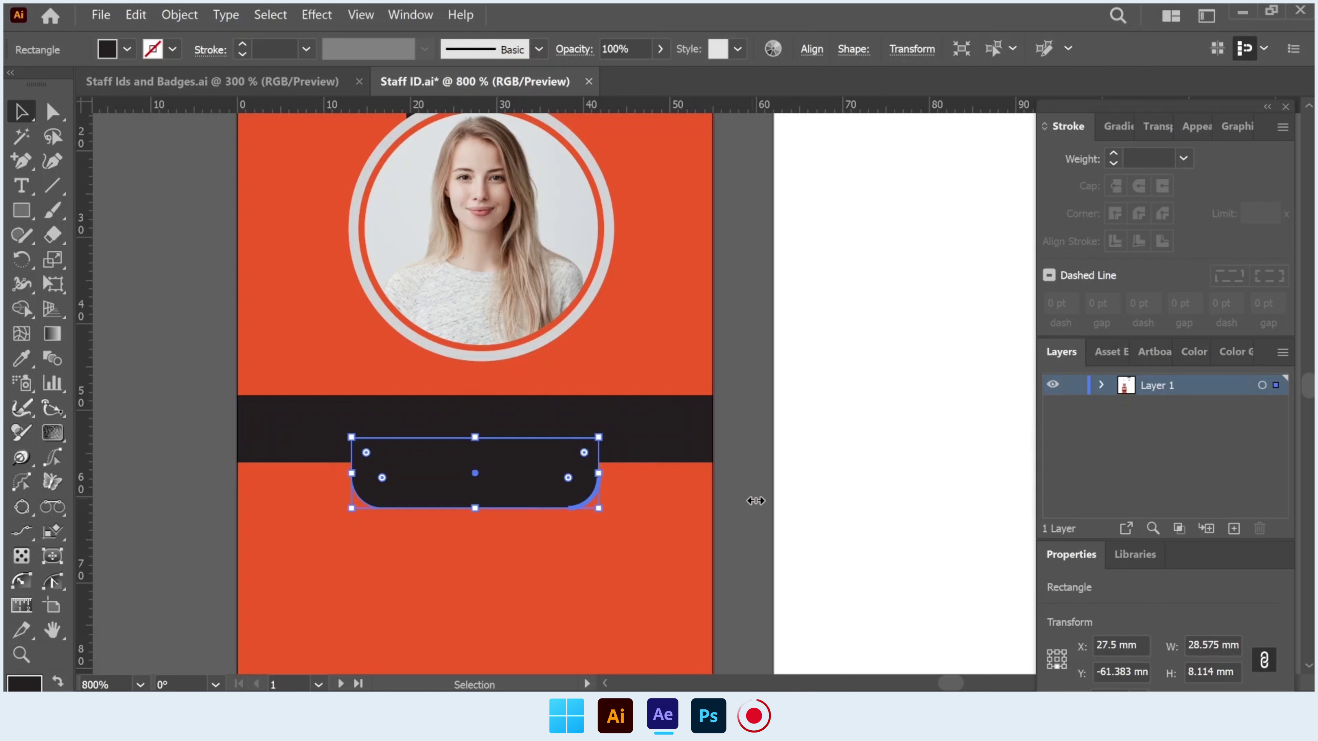
{"action": "left_click", "coordinate": [735, 492]}
{"action": "left_click", "coordinate": [639, 437]}
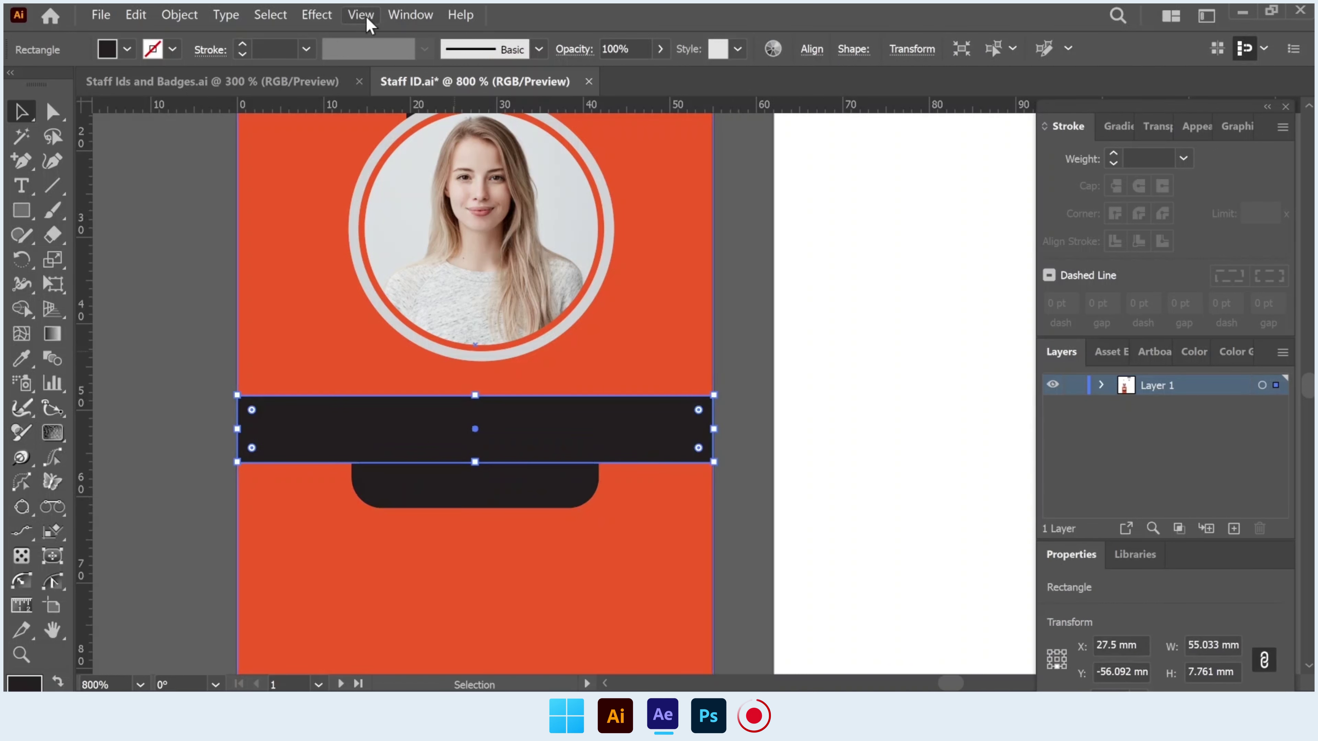
Apply a Multiply drop shadow at 50% opacity, 0 mm offsets and 1 mm blur
{"action": "left_click", "coordinate": [317, 14]}
{"action": "mouse_move", "coordinate": [380, 264]}
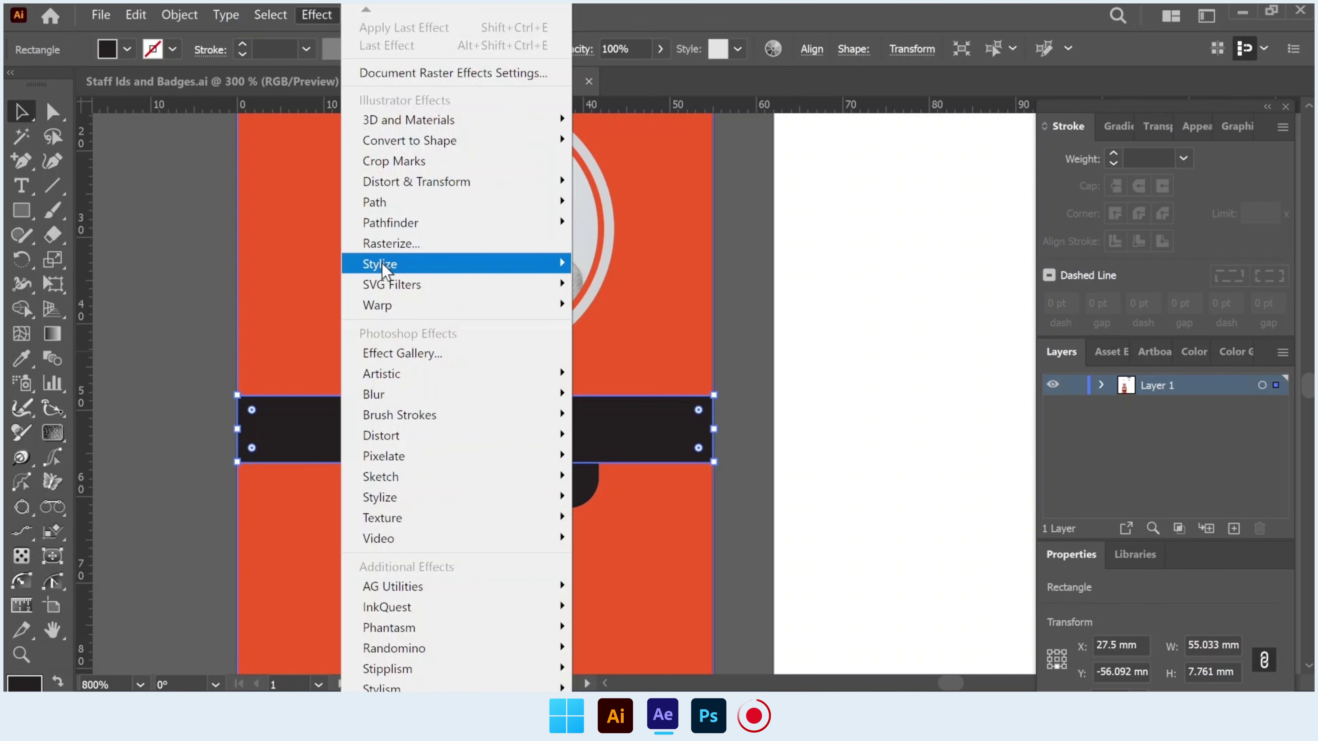
{"action": "left_click", "coordinate": [626, 267]}
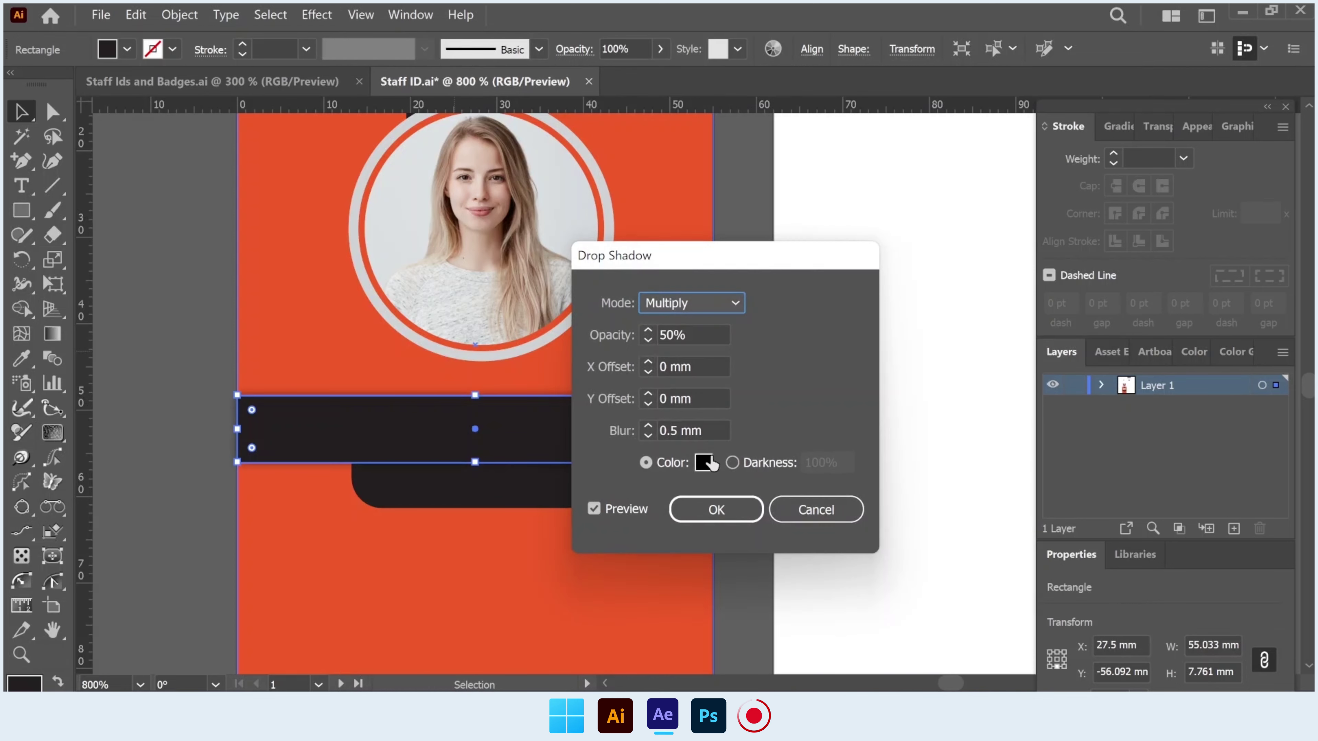
{"action": "left_click_drag", "start_coordinate": [705, 432], "coordinate": [643, 440]}
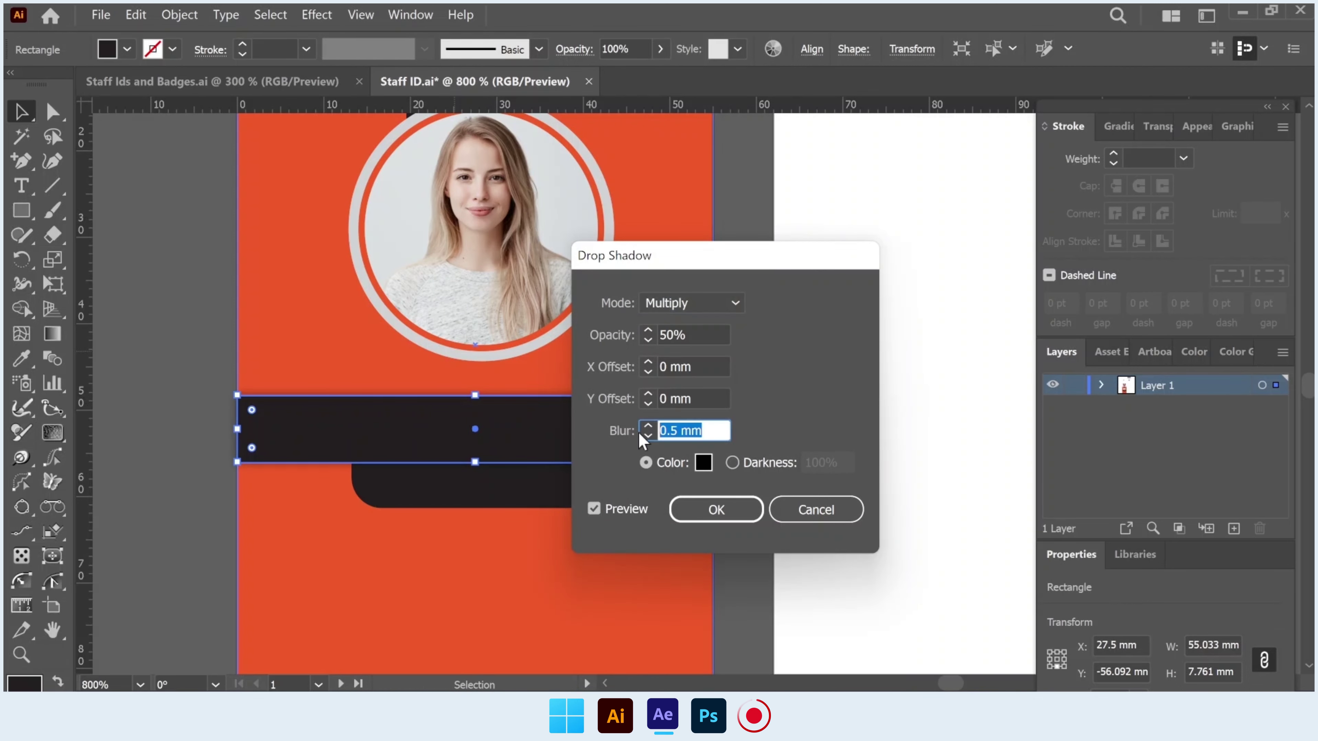
{"action": "left_click", "coordinate": [742, 514]}
{"action": "left_click", "coordinate": [744, 576]}
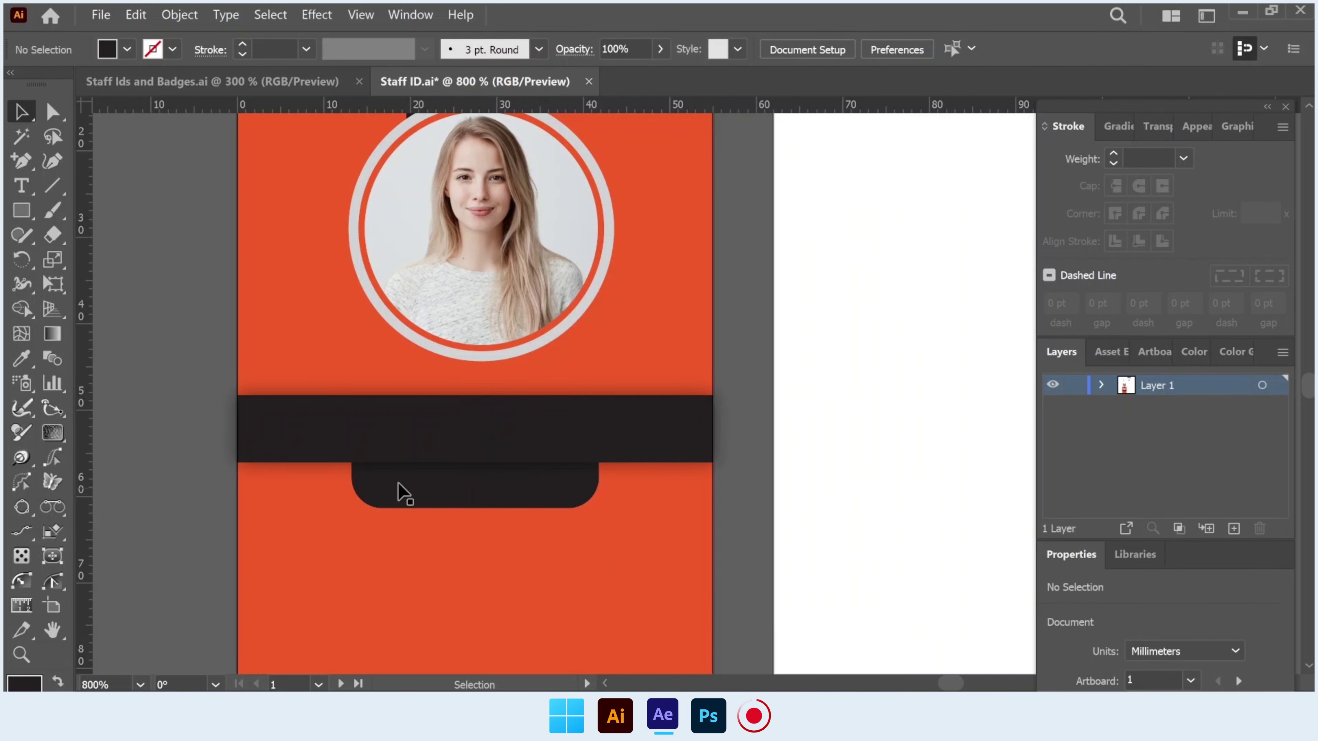
Paste the staff name and 'Manager' title text and place it on the dark band
{"action": "scroll", "coordinate": [525, 462], "scroll_direction": "down", "scroll_amount": 1}
{"action": "scroll", "coordinate": [524, 459], "scroll_direction": "down", "scroll_amount": 1}
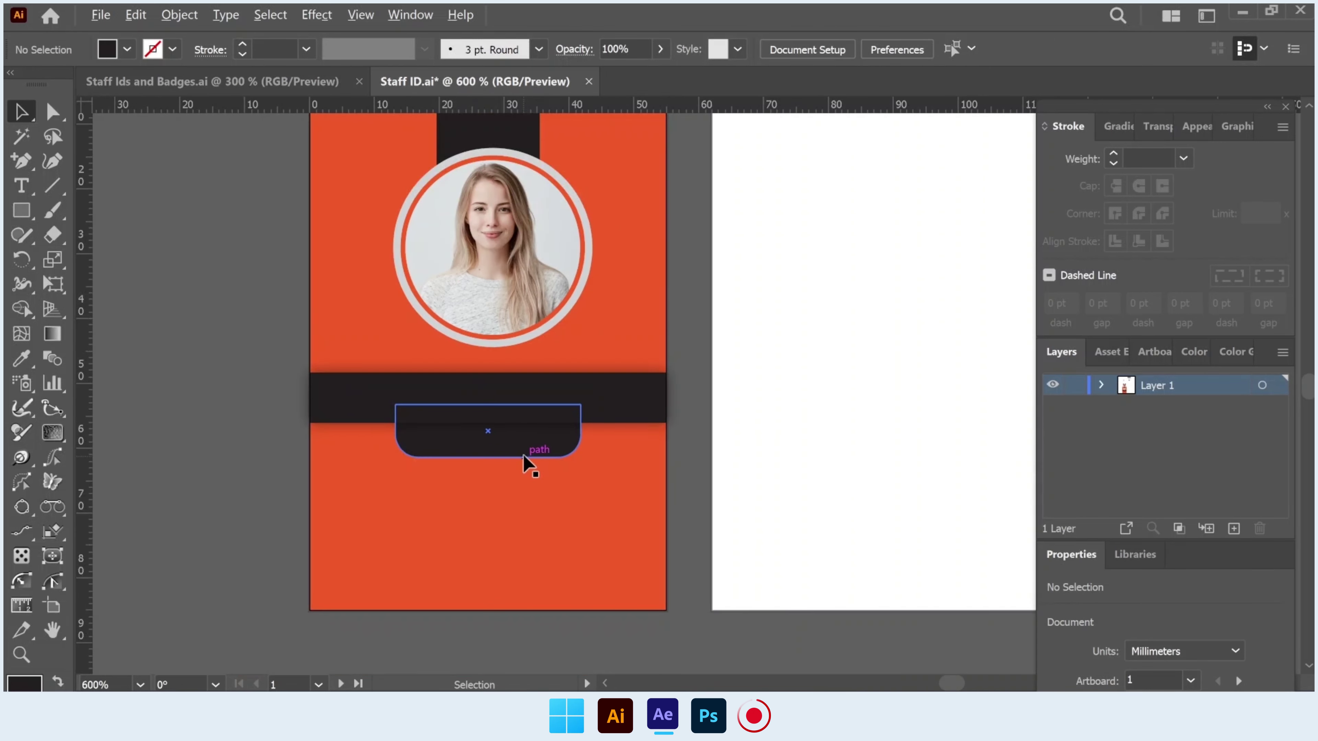
{"action": "scroll", "coordinate": [527, 457], "scroll_direction": "down", "scroll_amount": 1}
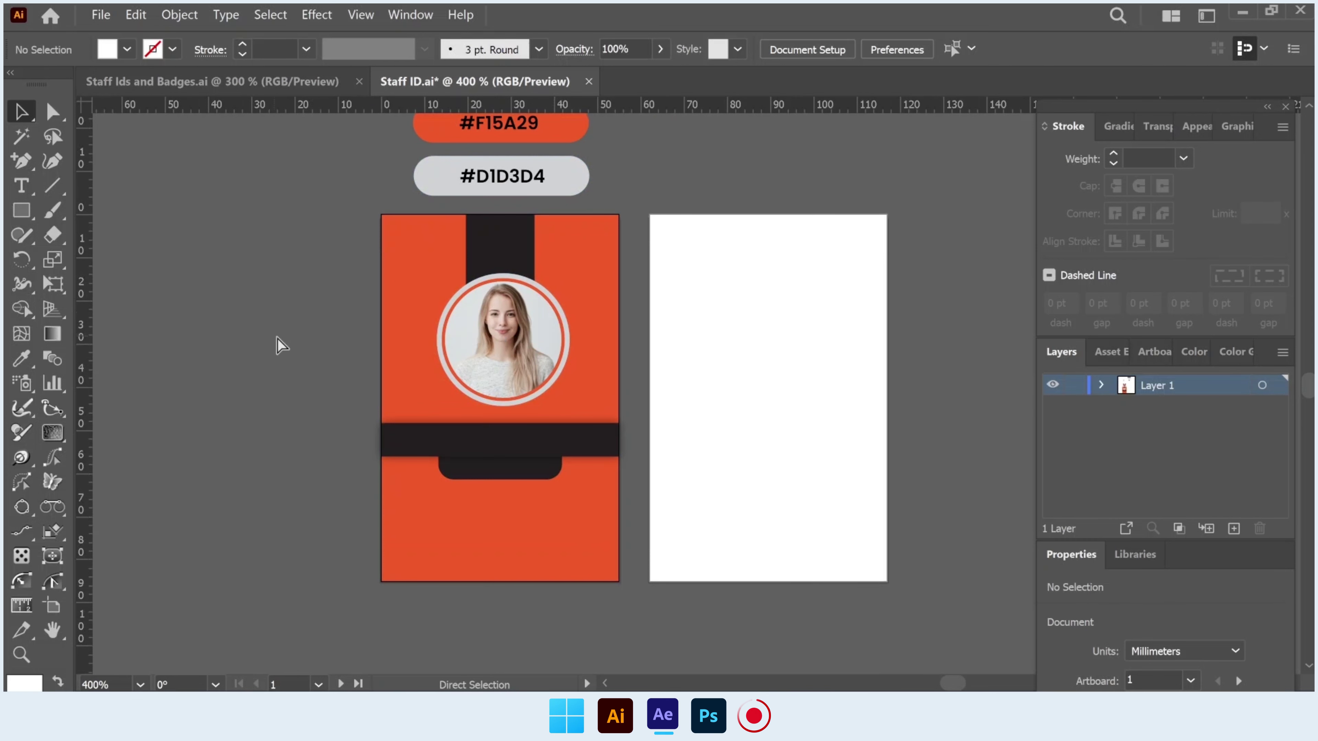
{"action": "key", "text": "ctrl+v"}
{"action": "left_click_drag", "start_coordinate": [631, 384], "coordinate": [459, 445]}
{"action": "scroll", "coordinate": [519, 444], "scroll_direction": "up", "scroll_amount": 1}
{"action": "scroll", "coordinate": [519, 444], "scroll_direction": "up", "scroll_amount": 1}
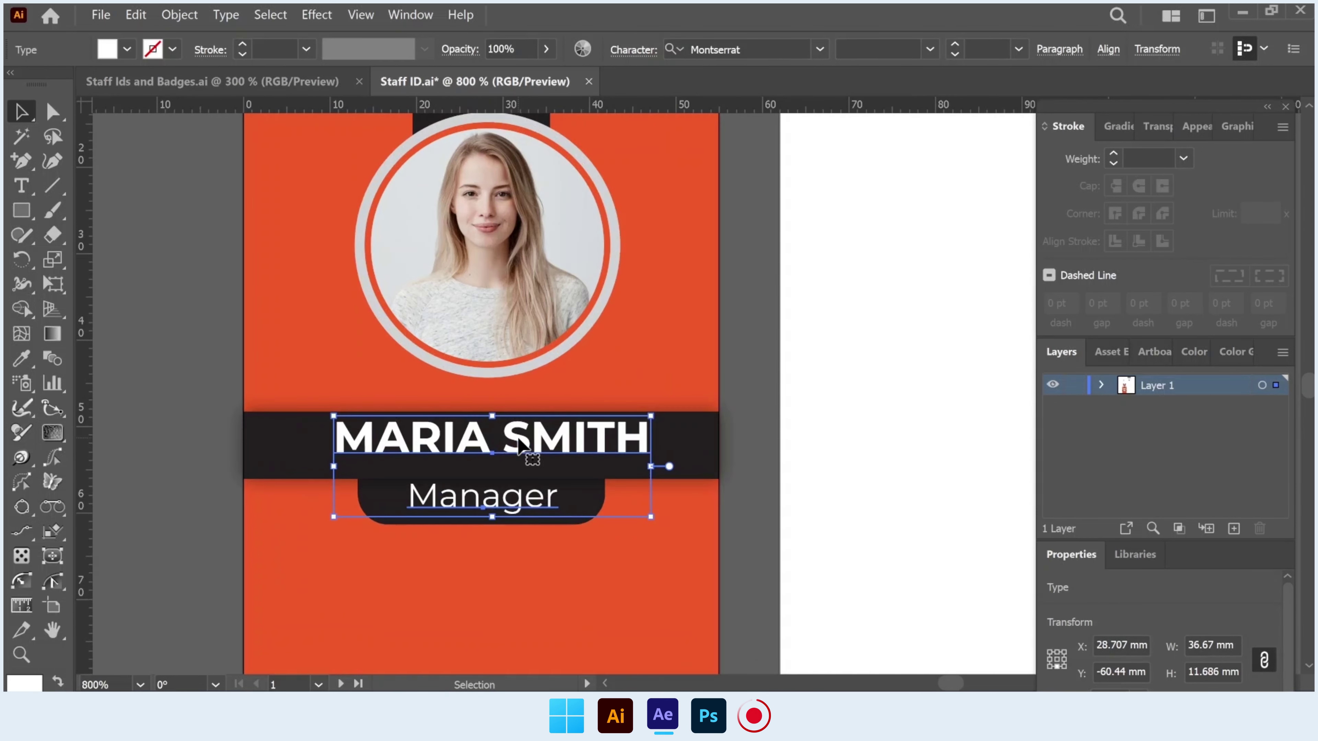
{"action": "left_click", "coordinate": [589, 462]}
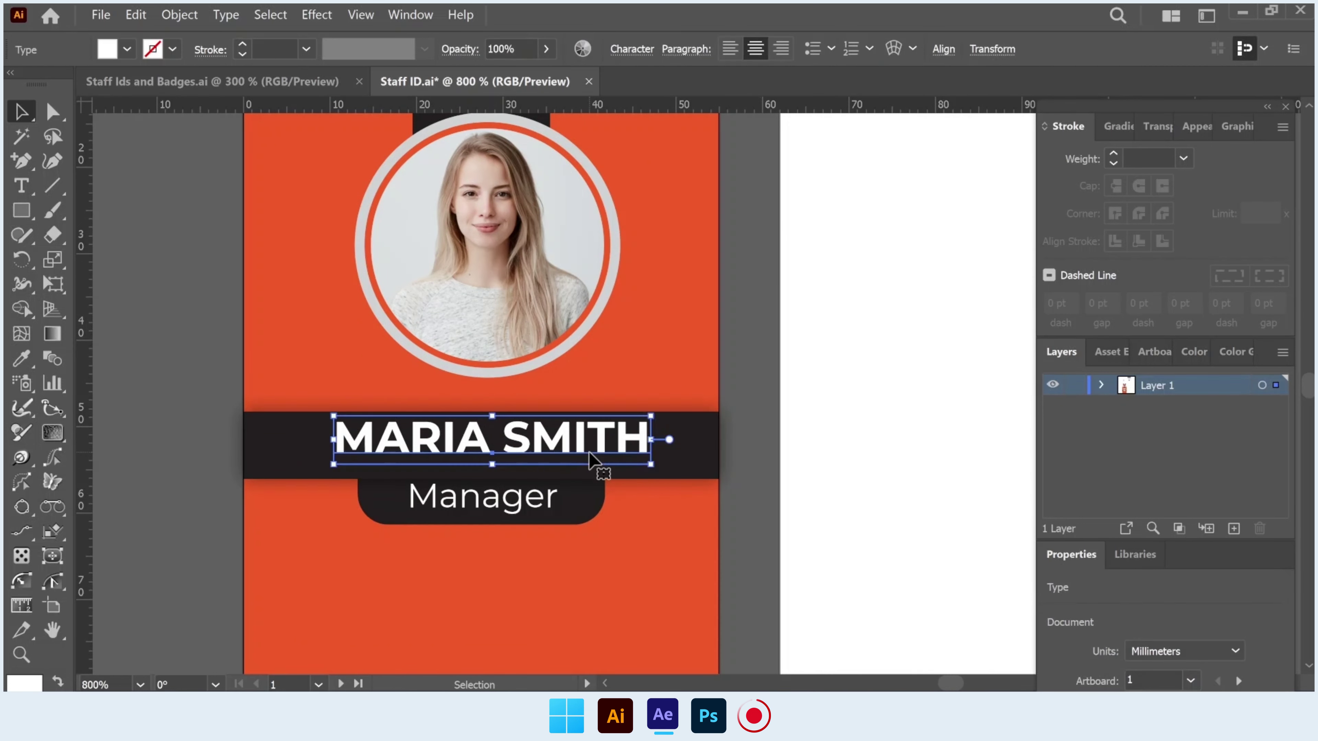
{"action": "left_click", "coordinate": [592, 457]}
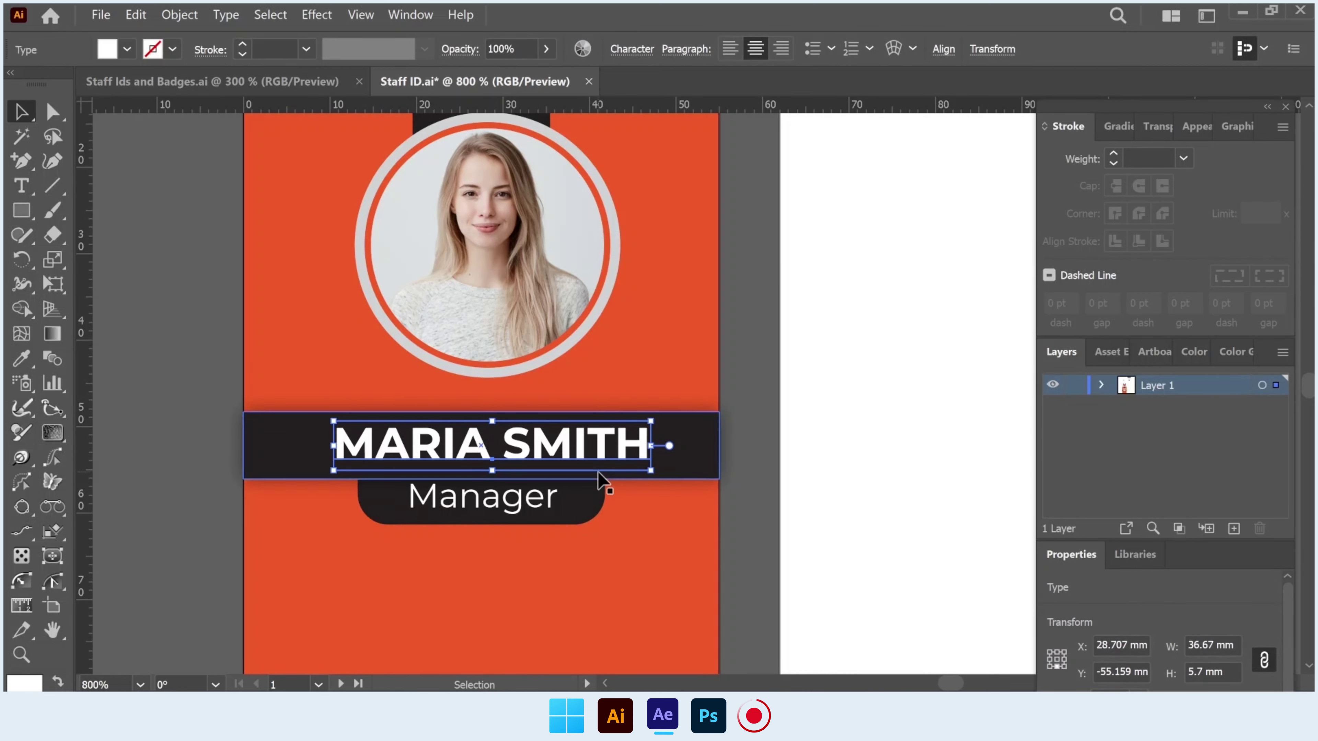
Paste the copied QR code and move it toward the orange card
{"action": "scroll", "coordinate": [603, 485], "scroll_direction": "down", "scroll_amount": 2}
{"action": "left_click", "coordinate": [299, 351]}
{"action": "key", "text": "ctrl+v"}
{"action": "left_click_drag", "start_coordinate": [680, 389], "coordinate": [526, 548]}
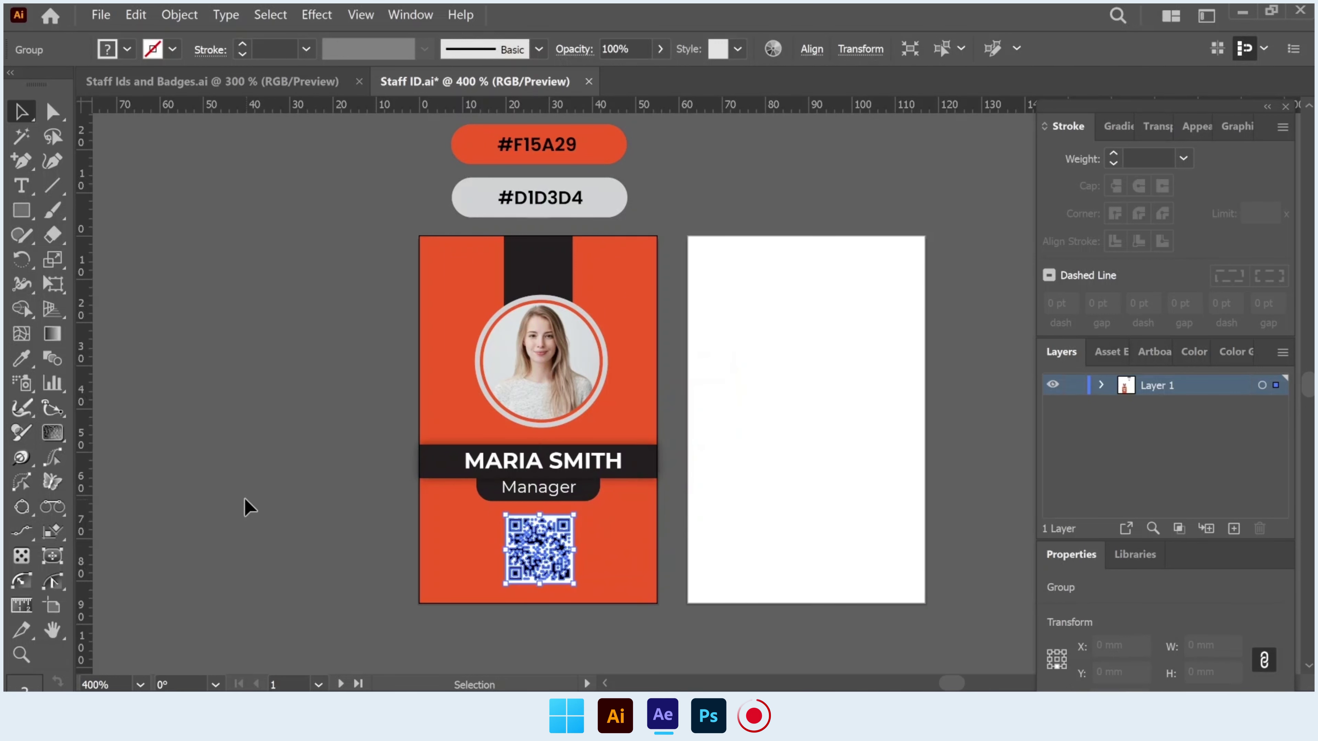
Centre the 15.83 mm QR code horizontally beneath the 'Manager' tab
{"action": "left_click", "coordinate": [251, 507]}
{"action": "left_click", "coordinate": [530, 545]}
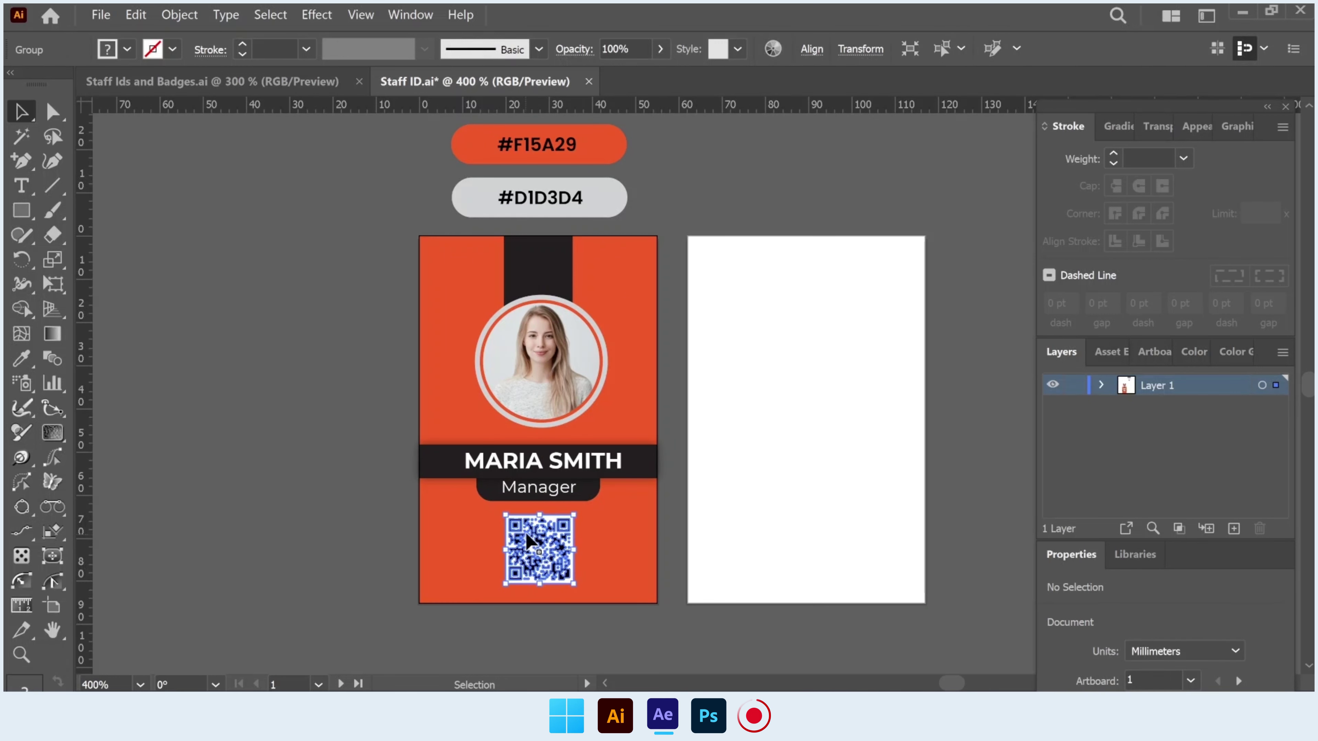
{"action": "left_click", "coordinate": [808, 51]}
{"action": "left_click_drag", "start_coordinate": [703, 554], "coordinate": [593, 560]}
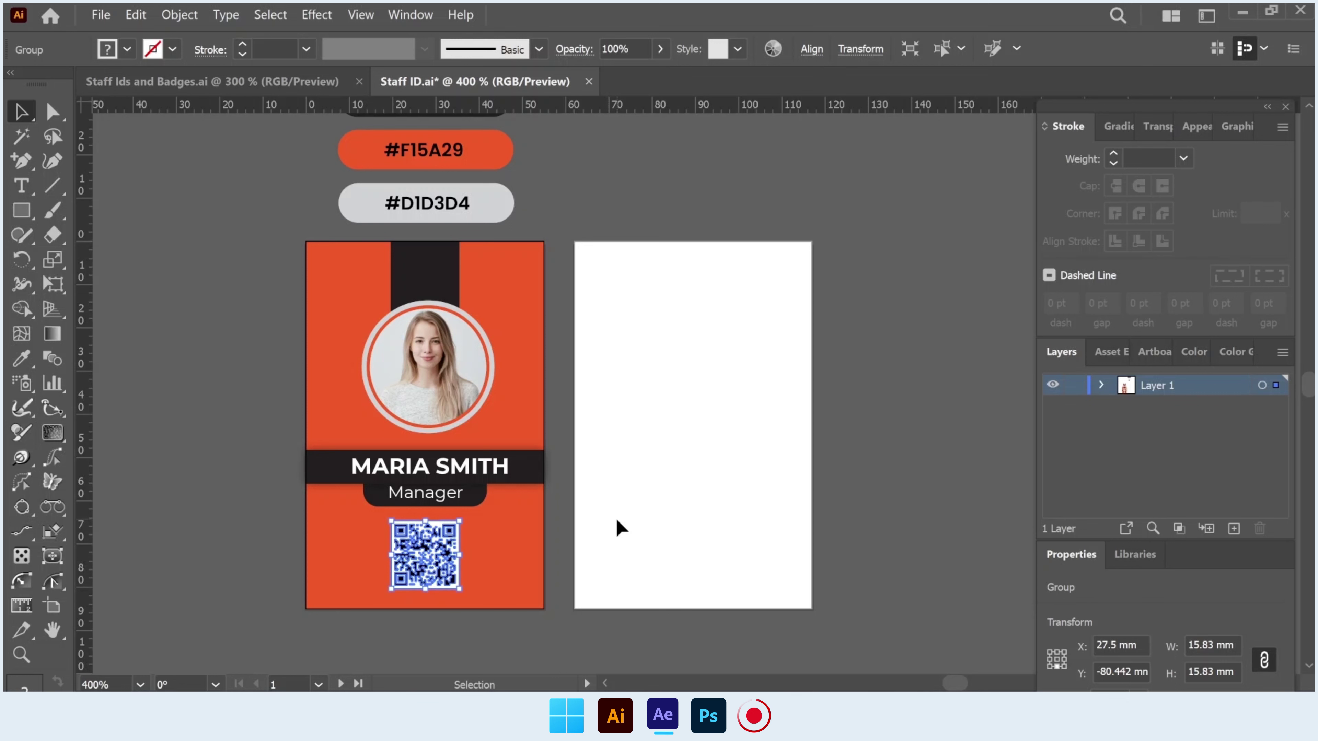
Cover the back card with a full-size rectangle filled dark #231F20
{"action": "key", "text": "m"}
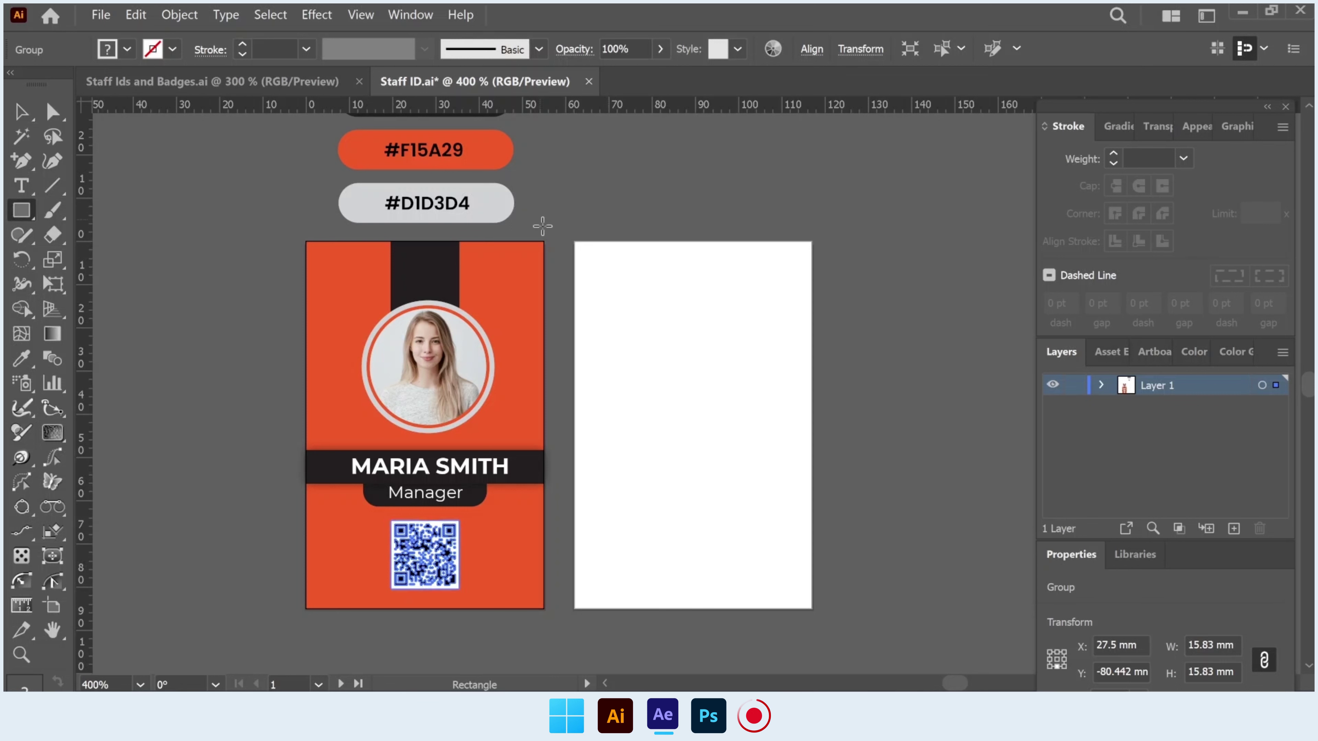
{"action": "left_click_drag", "start_coordinate": [576, 243], "coordinate": [810, 610]}
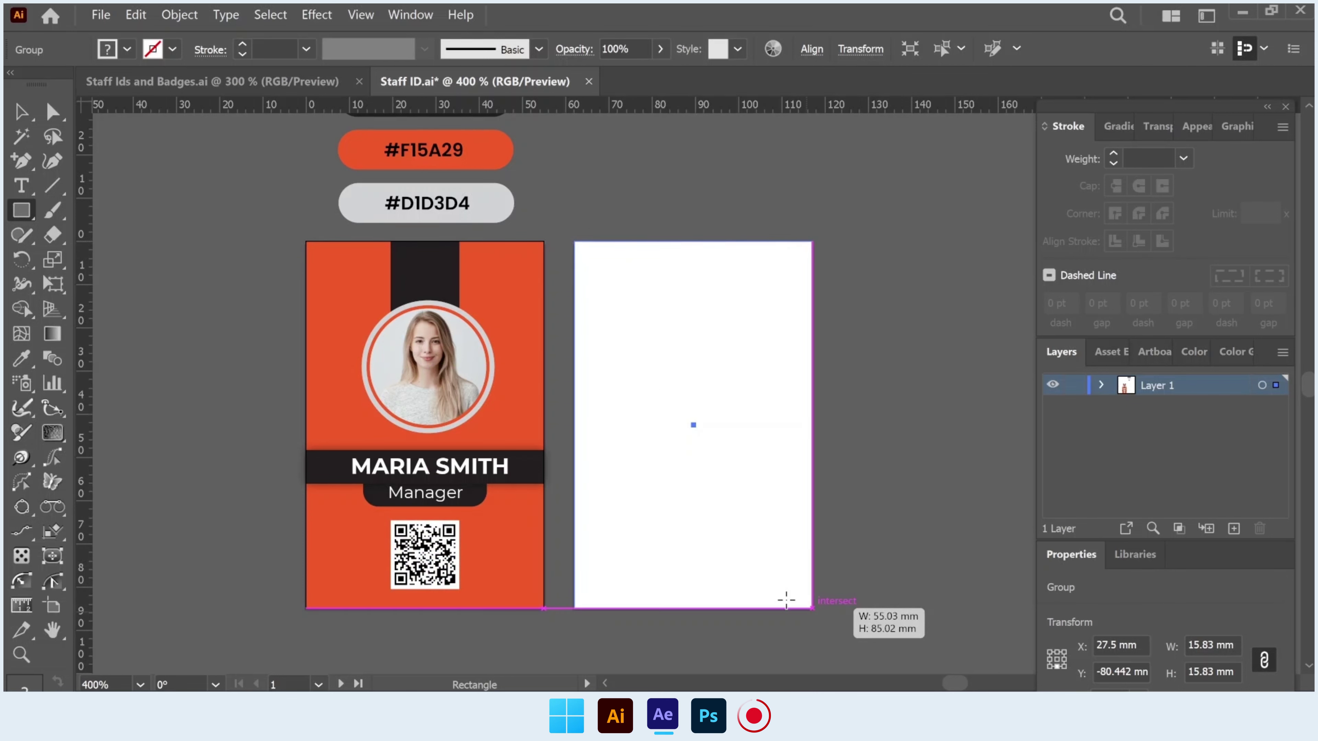
{"action": "left_click_drag", "start_coordinate": [786, 599], "coordinate": [809, 607]}
{"action": "key", "text": "i"}
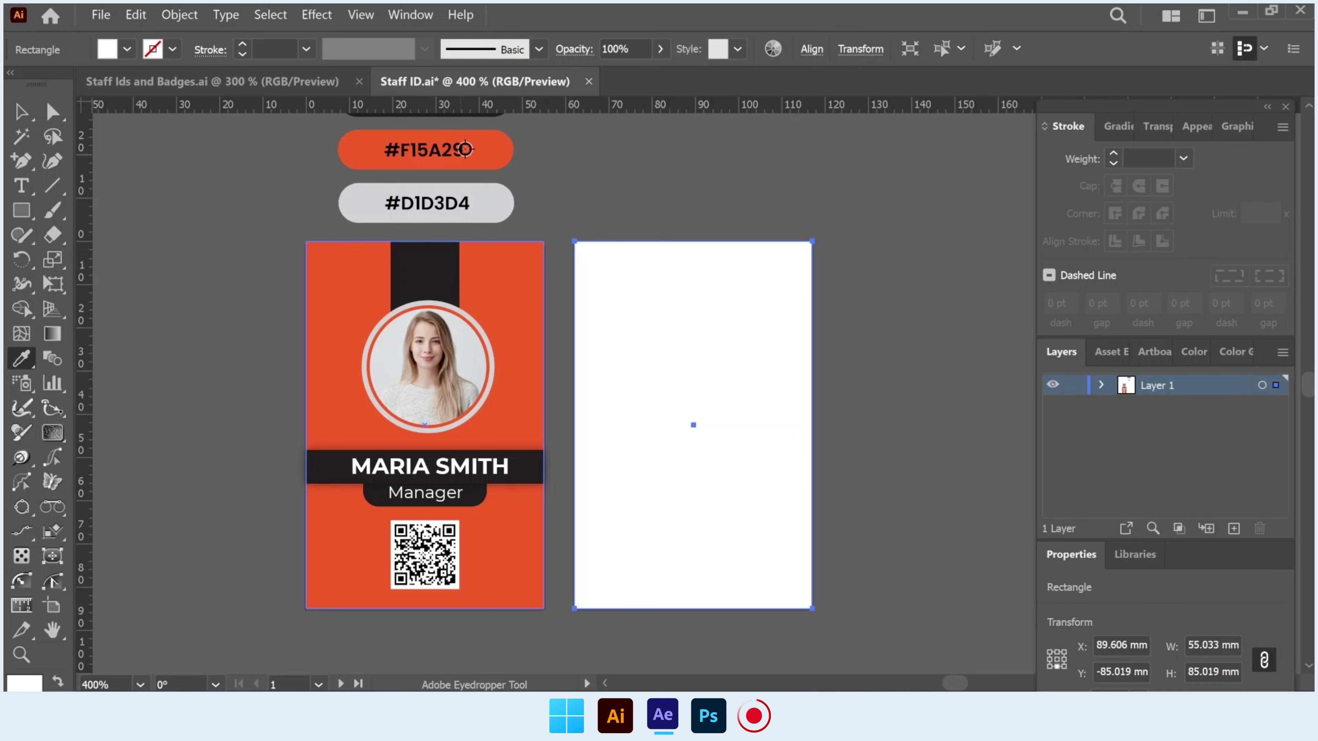
{"action": "scroll", "coordinate": [465, 149], "scroll_direction": "up", "scroll_amount": 1}
{"action": "left_click", "coordinate": [470, 146]}
{"action": "left_click", "coordinate": [21, 111]}
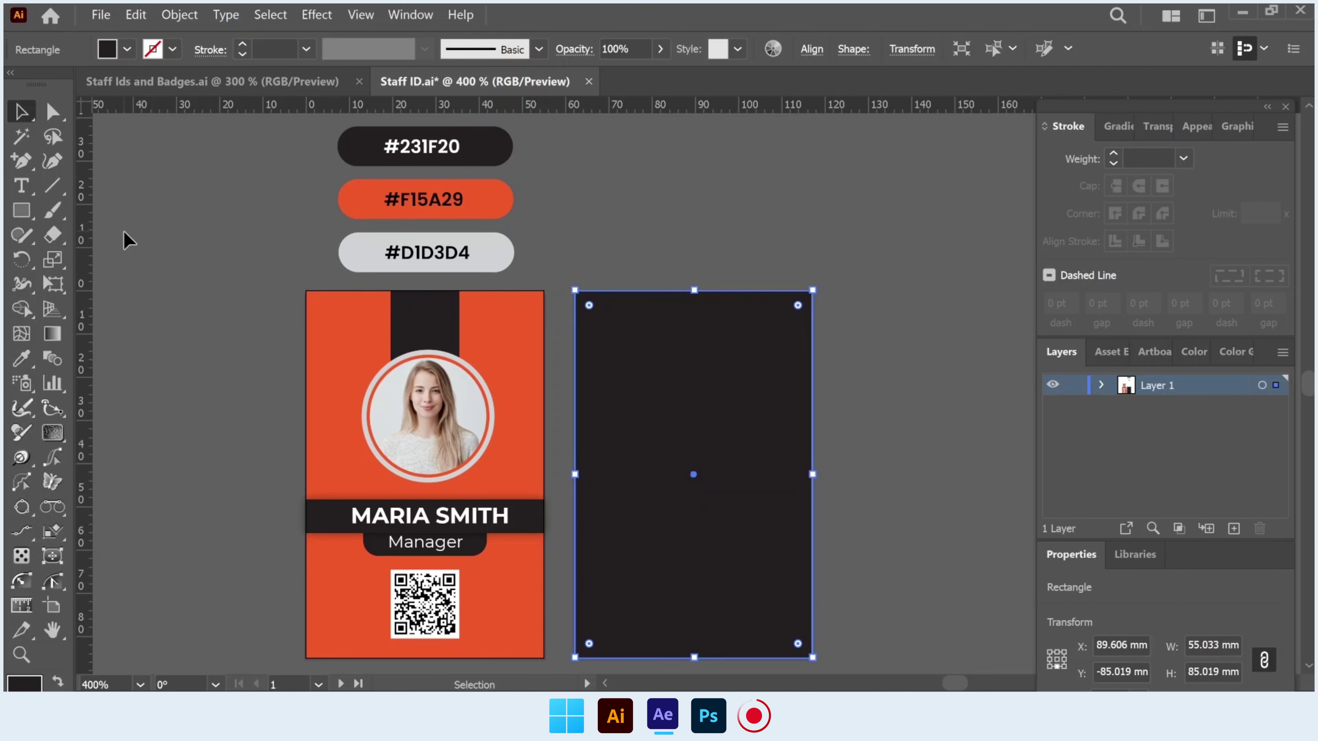
{"action": "left_click", "coordinate": [129, 240]}
Draw an inner rectangle in the card's orange and round its corners to about 5.45 mm
{"action": "left_click", "coordinate": [21, 210]}
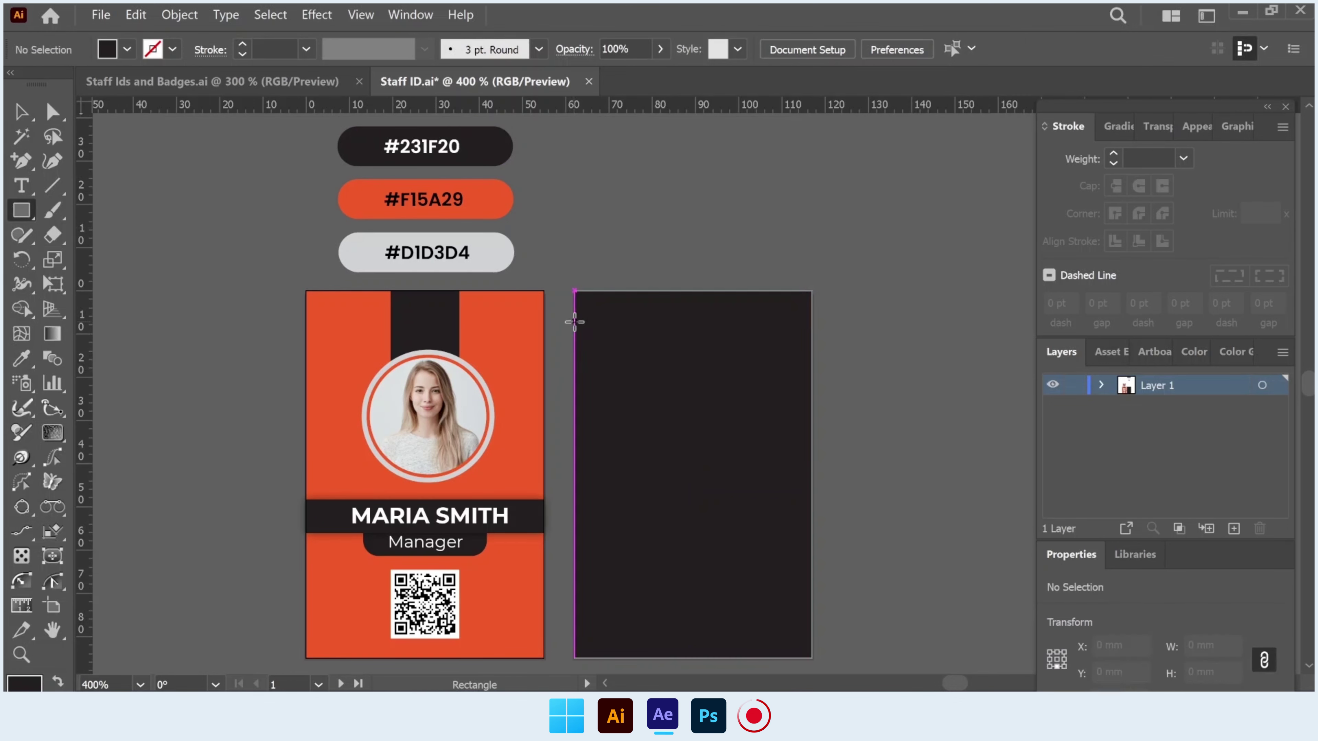
{"action": "left_click_drag", "start_coordinate": [575, 321], "coordinate": [812, 630]}
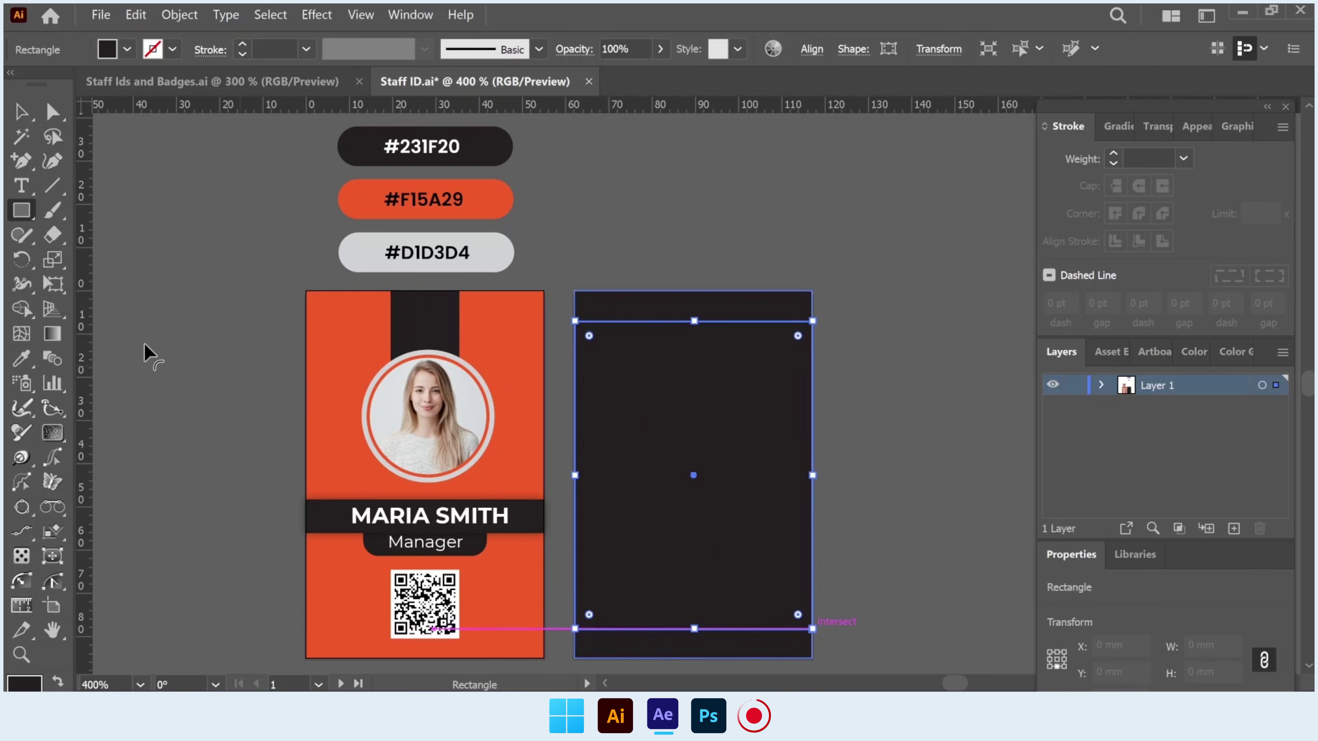
{"action": "left_click", "coordinate": [22, 359]}
{"action": "left_click", "coordinate": [359, 336]}
{"action": "left_click", "coordinate": [53, 112]}
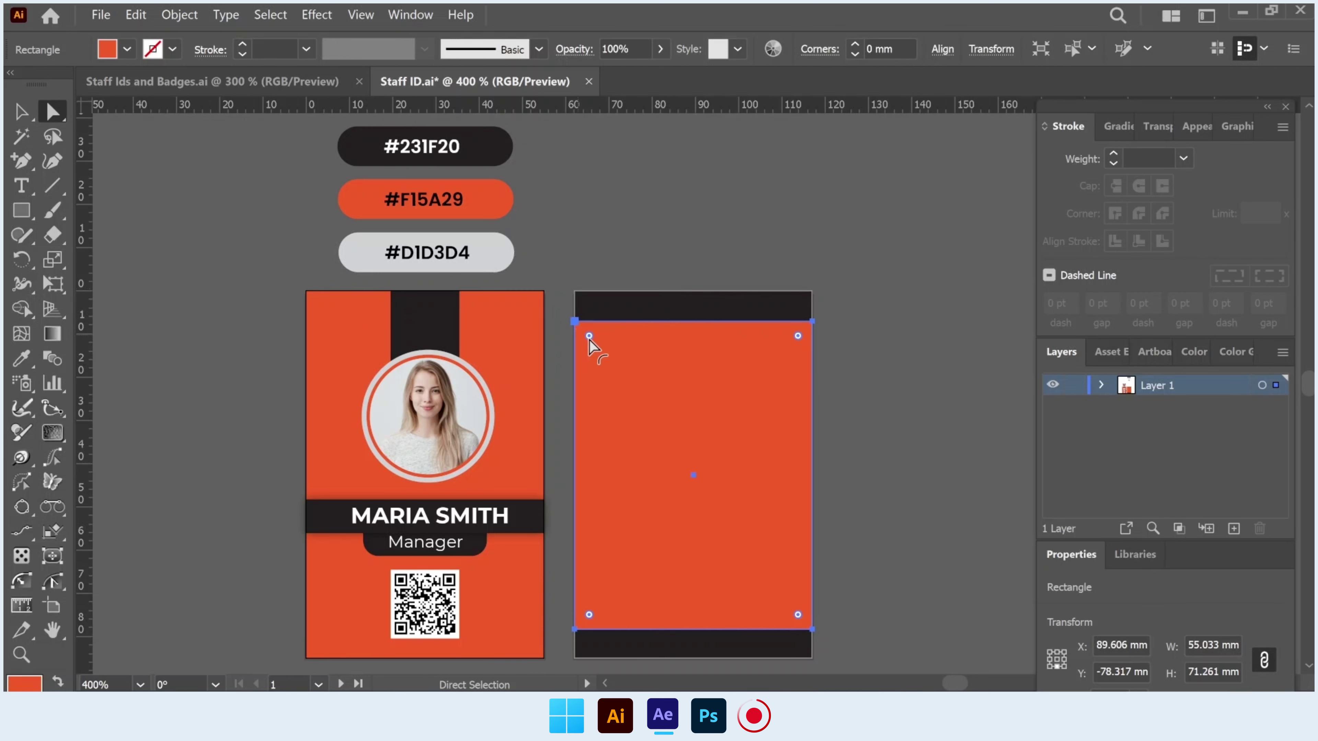
{"action": "left_click_drag", "start_coordinate": [797, 335], "coordinate": [792, 344]}
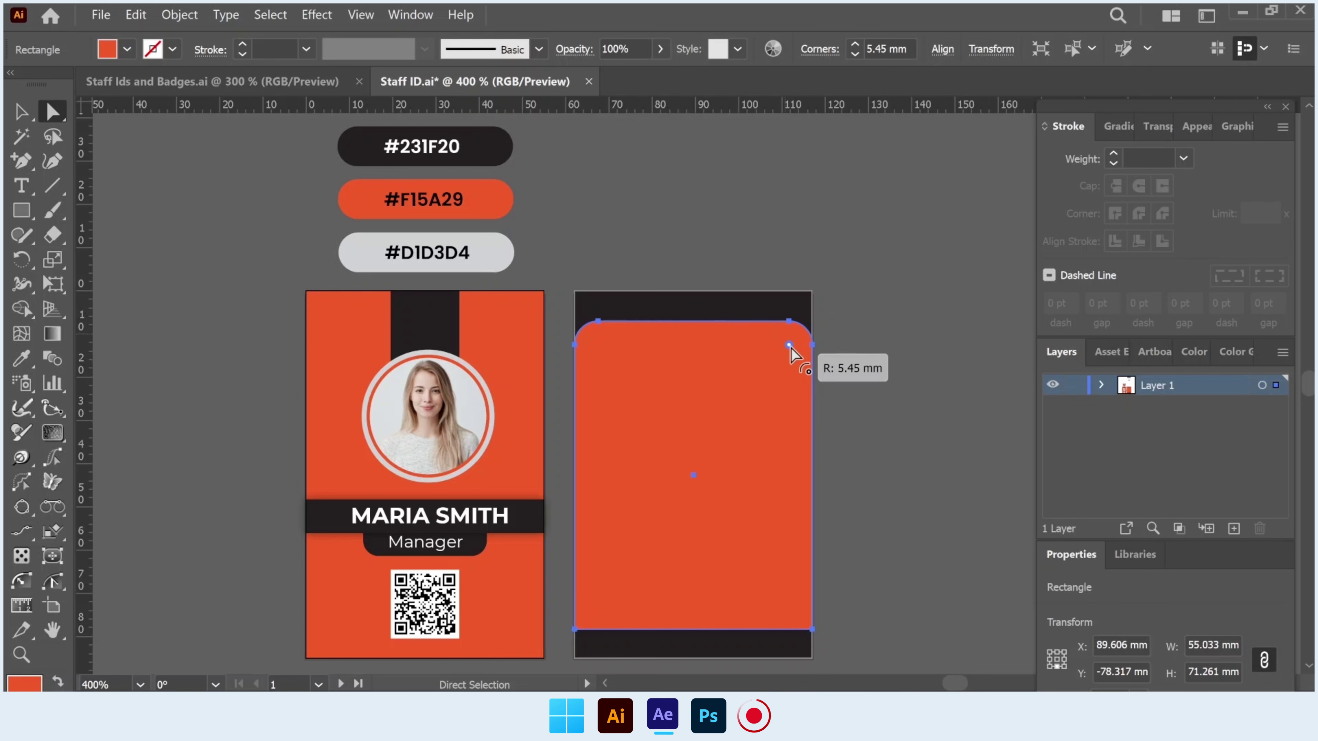
Lower the orange panel's top edge so the panel measures 55.03 × 71.26 mm
{"action": "left_click", "coordinate": [21, 111]}
{"action": "left_click", "coordinate": [127, 211]}
{"action": "left_click", "coordinate": [623, 384]}
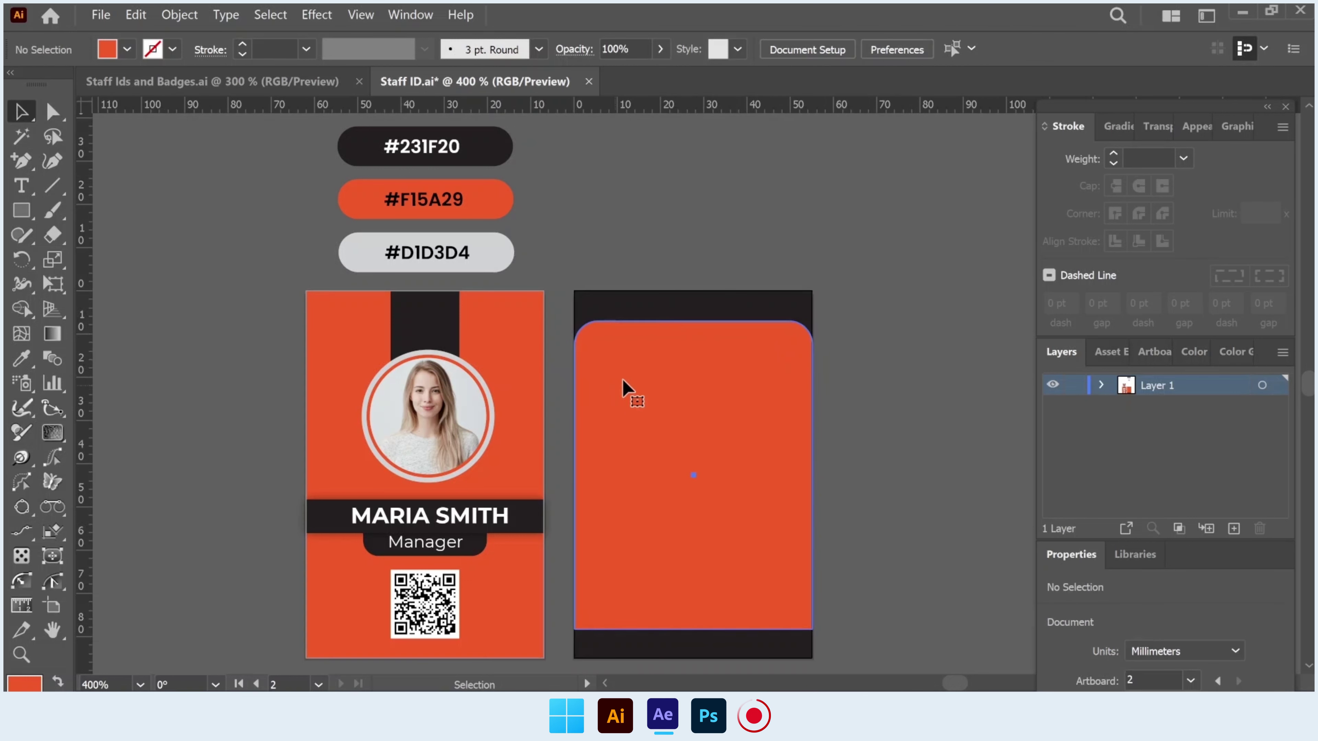
{"action": "left_click", "coordinate": [688, 333]}
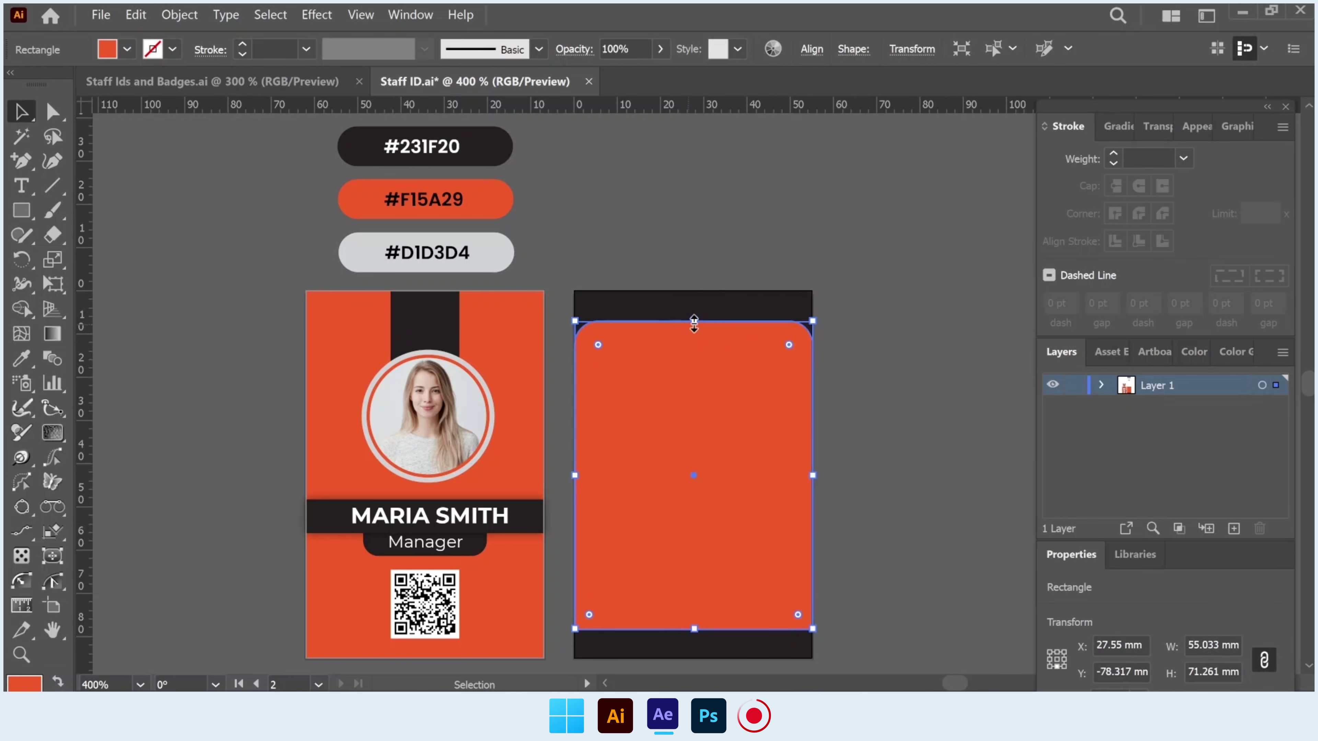
{"action": "left_click_drag", "start_coordinate": [694, 321], "coordinate": [693, 335]}
{"action": "left_click", "coordinate": [841, 451]}
Draw a small dark-filled rectangle near the back card's bottom, 6.35 mm tall
{"action": "left_click_drag", "start_coordinate": [826, 445], "coordinate": [768, 393]}
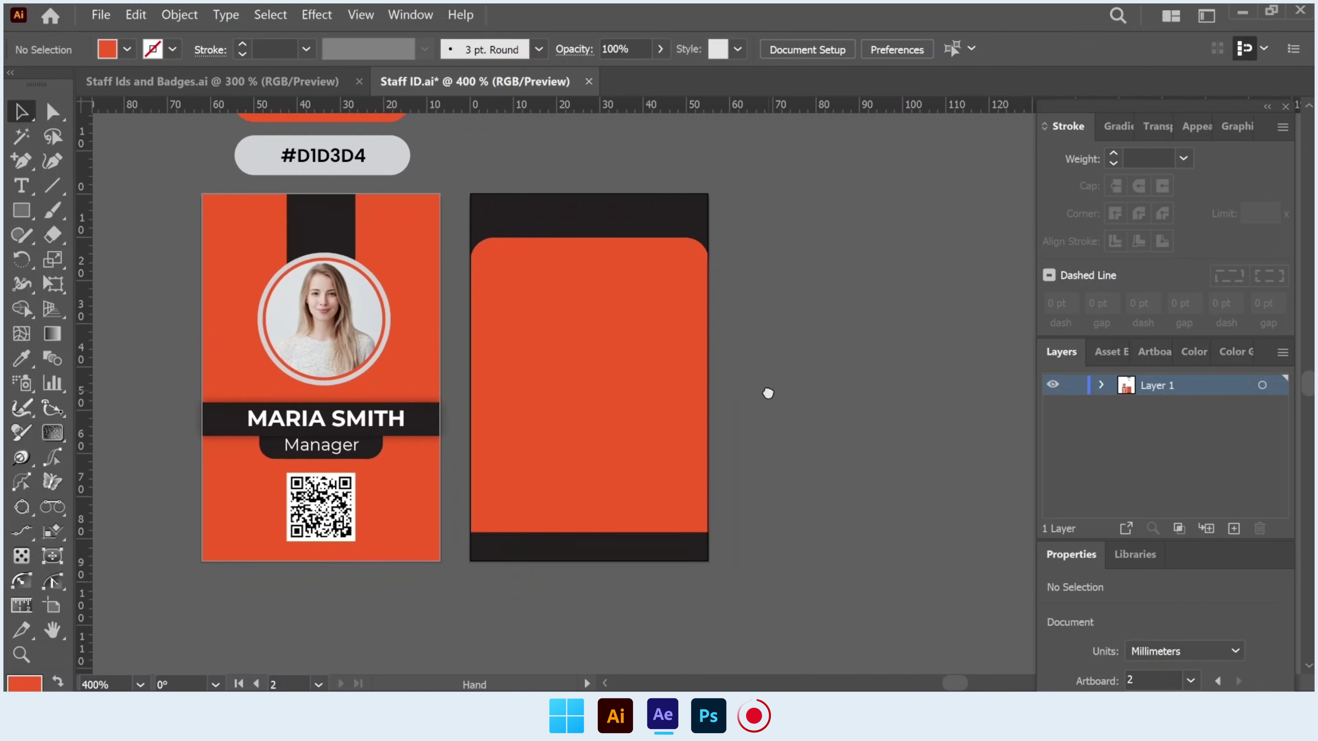
{"action": "left_click", "coordinate": [21, 211]}
{"action": "left_click", "coordinate": [103, 210]}
{"action": "left_click_drag", "start_coordinate": [537, 501], "coordinate": [655, 533]}
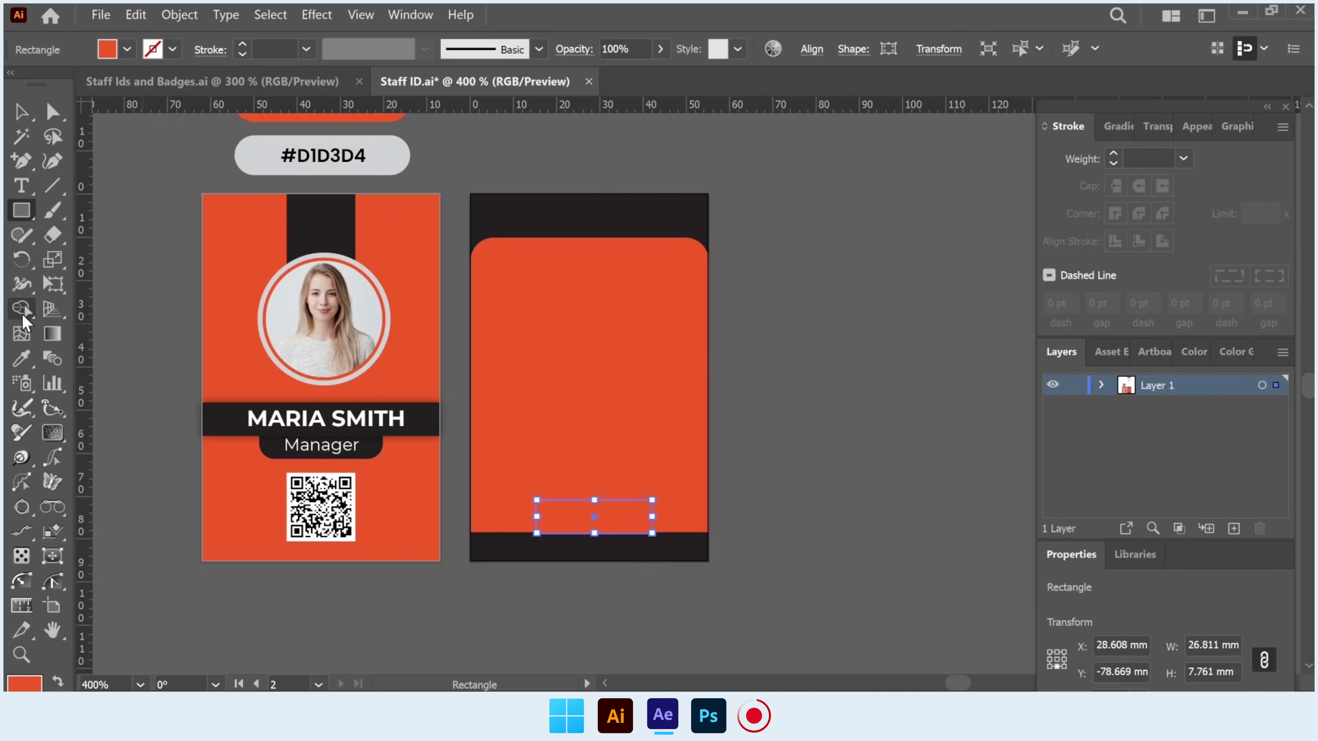
{"action": "left_click", "coordinate": [23, 359]}
{"action": "left_click", "coordinate": [532, 220]}
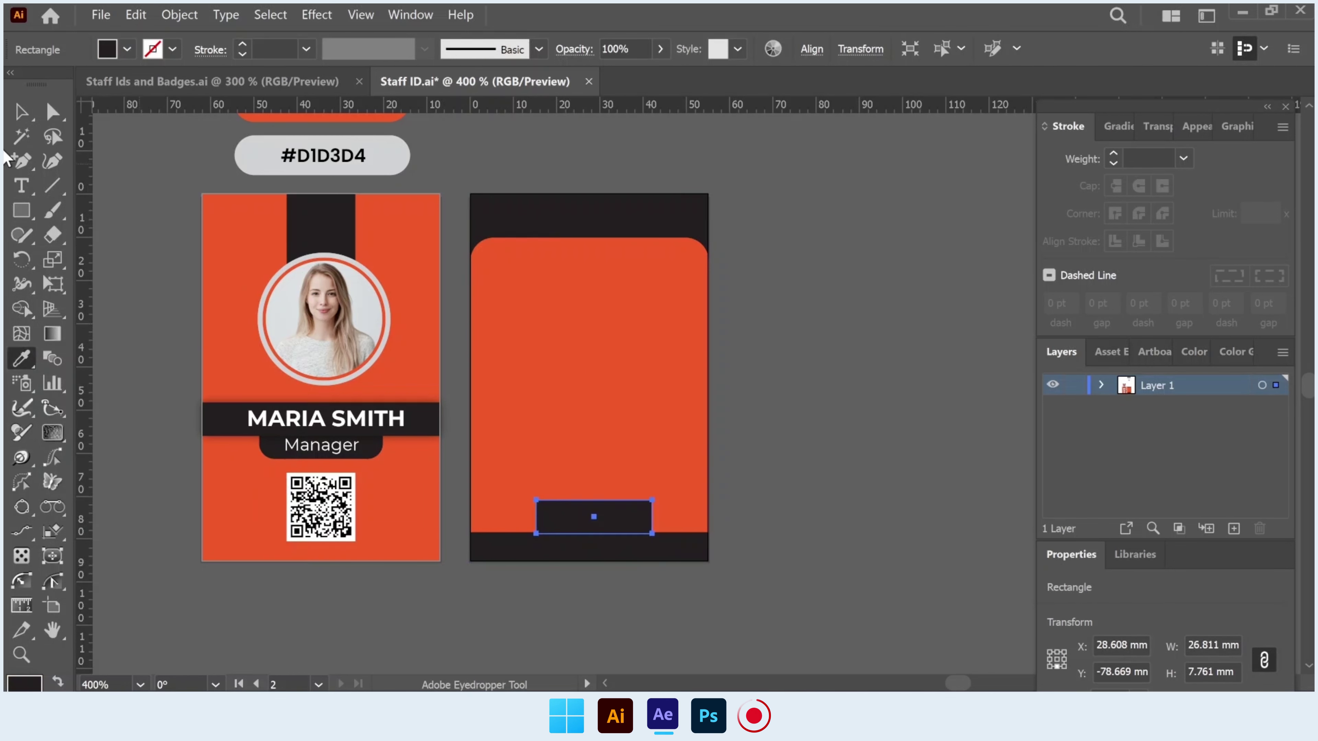
{"action": "key", "text": "v"}
{"action": "scroll", "coordinate": [575, 503], "scroll_direction": "up", "scroll_amount": 3}
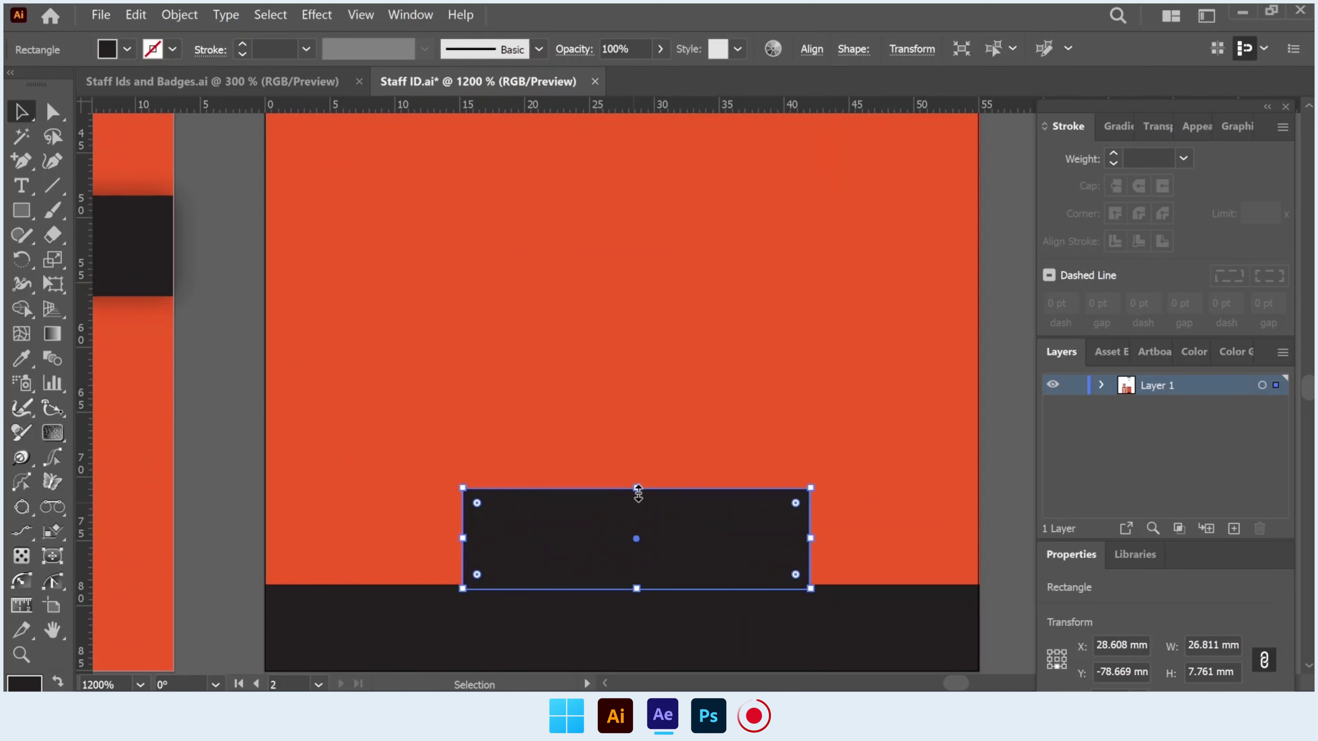
{"action": "left_click_drag", "start_coordinate": [638, 490], "coordinate": [637, 506]}
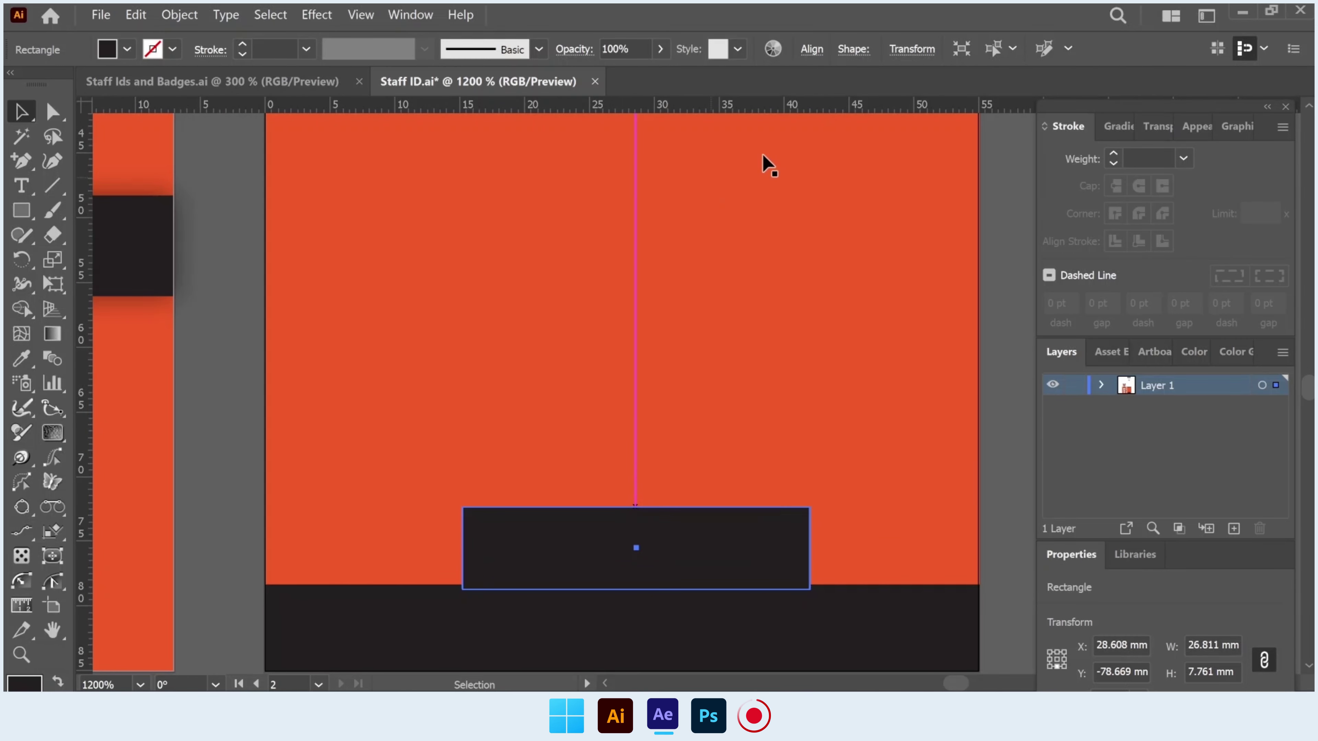
Centre the dark tab horizontally on the card and round its top corners
{"action": "left_click", "coordinate": [812, 49]}
{"action": "left_click", "coordinate": [631, 107]}
{"action": "left_click", "coordinate": [782, 518]}
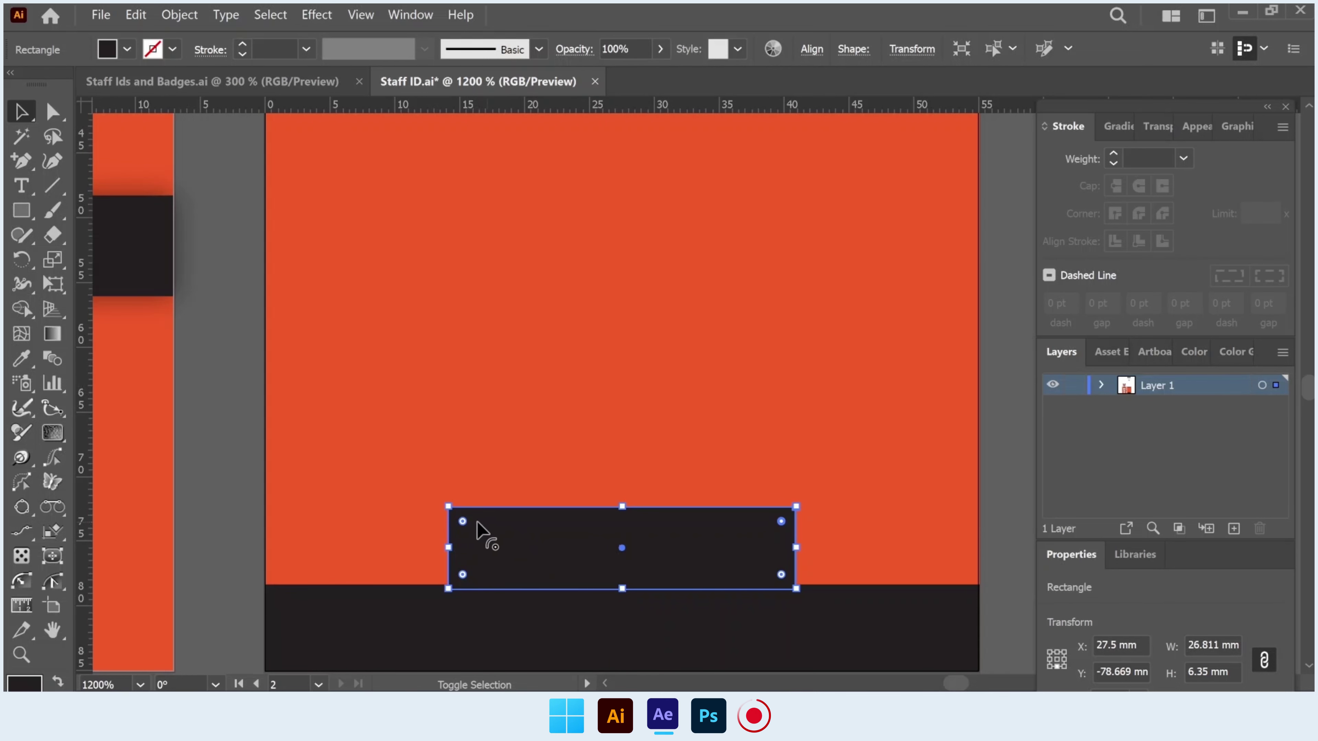
{"action": "left_click_drag", "start_coordinate": [463, 521], "coordinate": [520, 571]}
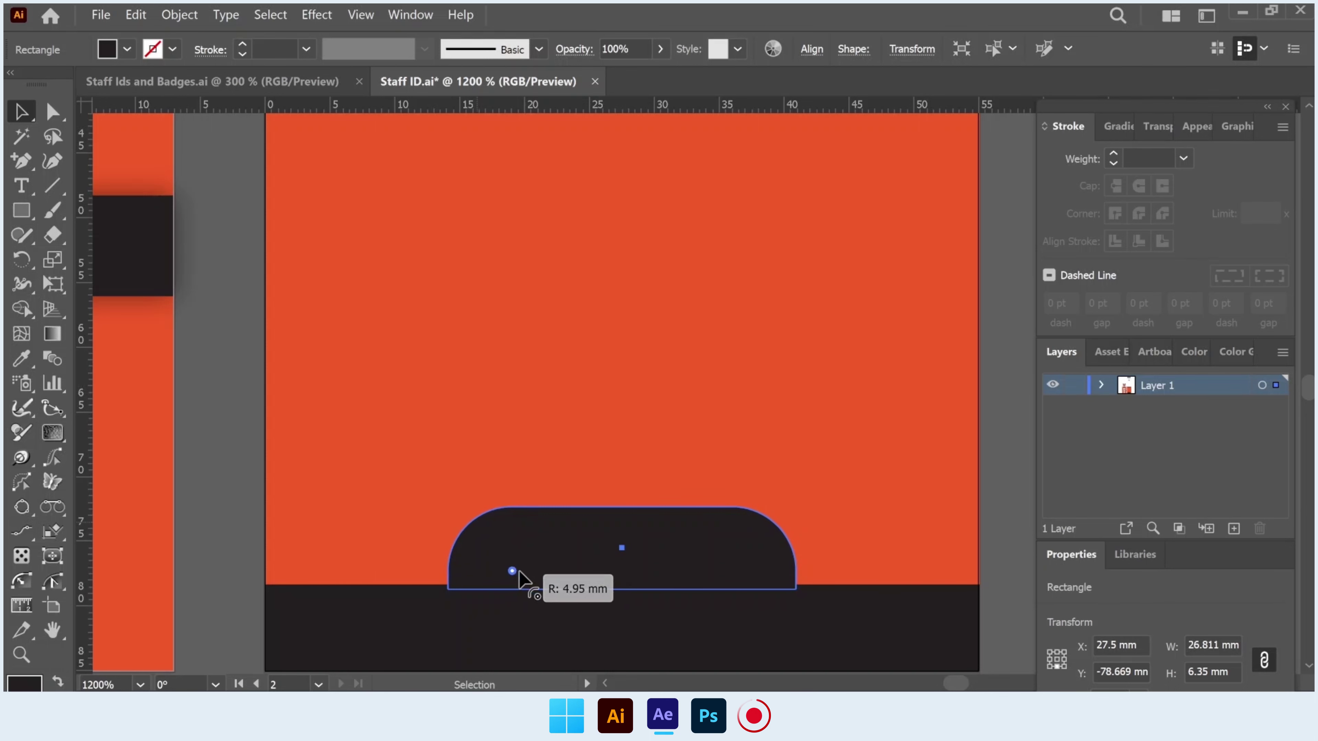
{"action": "left_click", "coordinate": [218, 435]}
Widen the dark tab to about 30.74 mm and re-centre it horizontally
{"action": "key", "text": "ctrl+minus"}
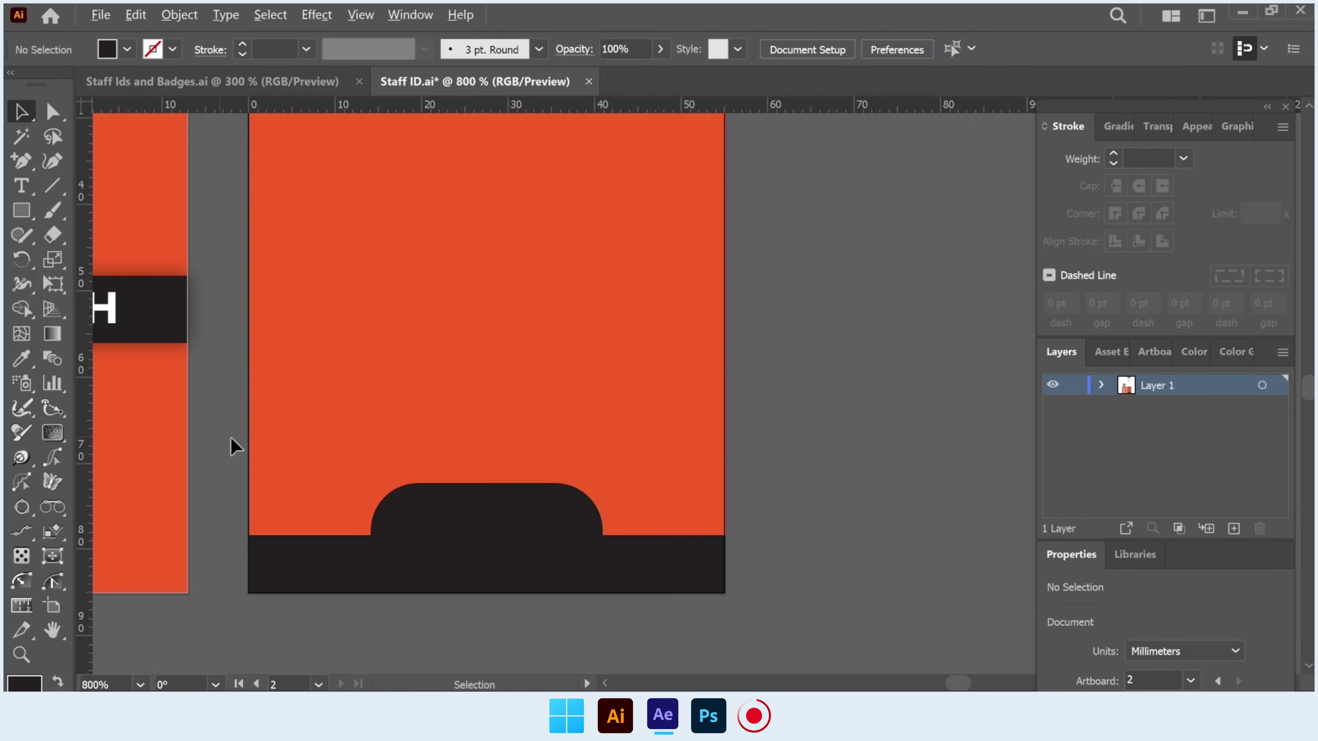
{"action": "left_click", "coordinate": [504, 532]}
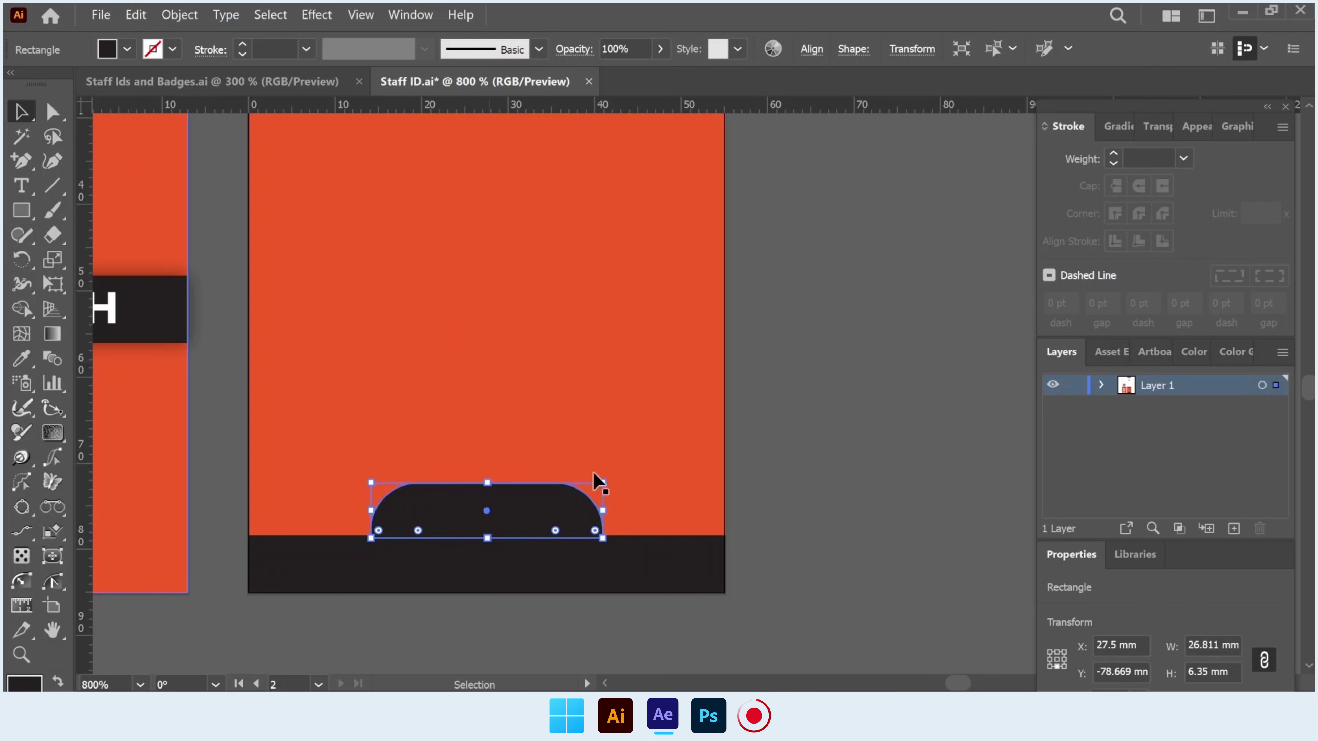
{"action": "left_click_drag", "start_coordinate": [612, 522], "coordinate": [638, 523]}
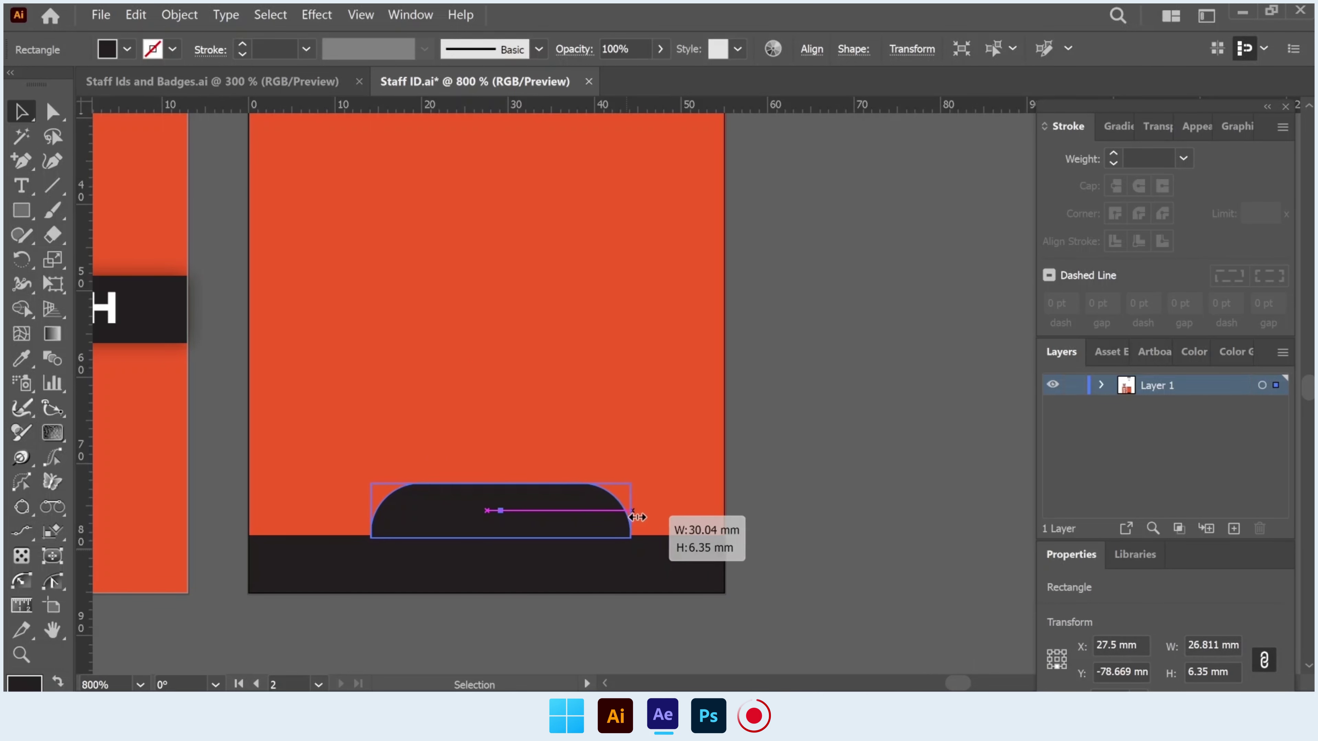
{"action": "left_click", "coordinate": [811, 48]}
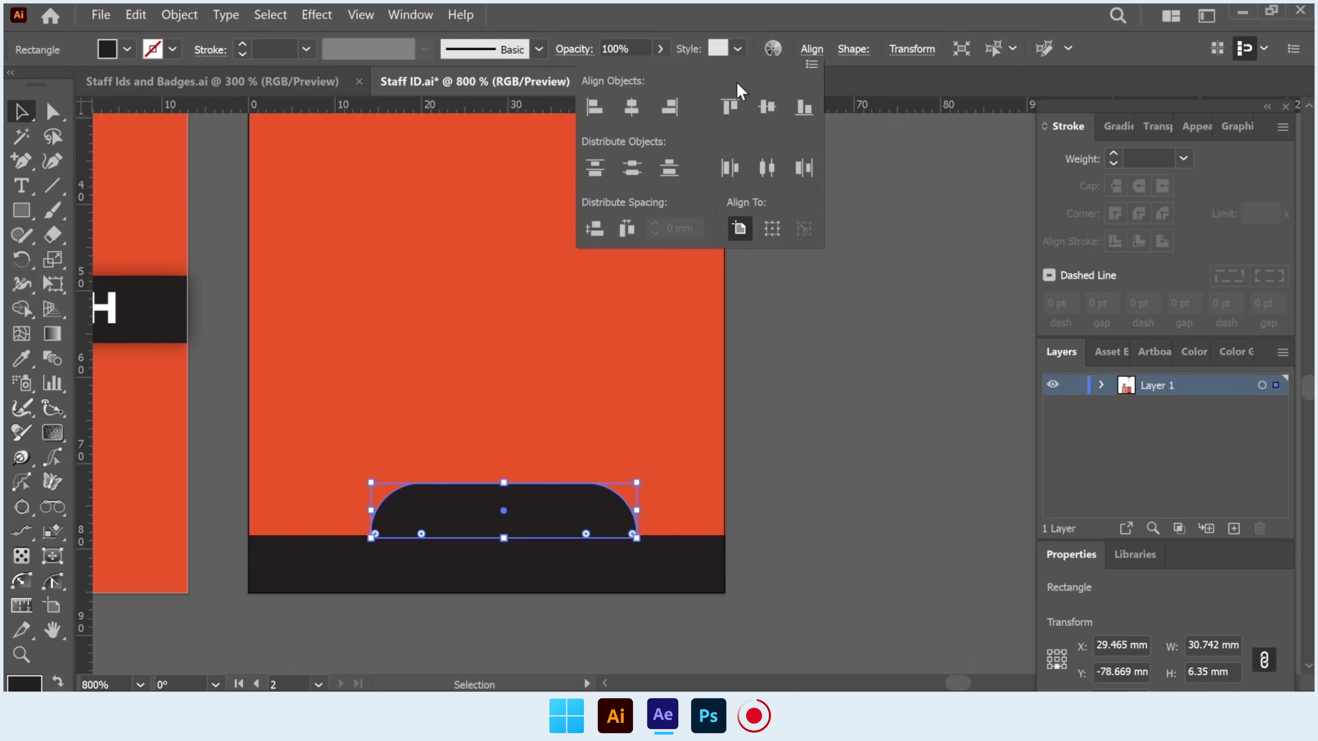
{"action": "left_click", "coordinate": [634, 115]}
{"action": "left_click", "coordinate": [807, 449]}
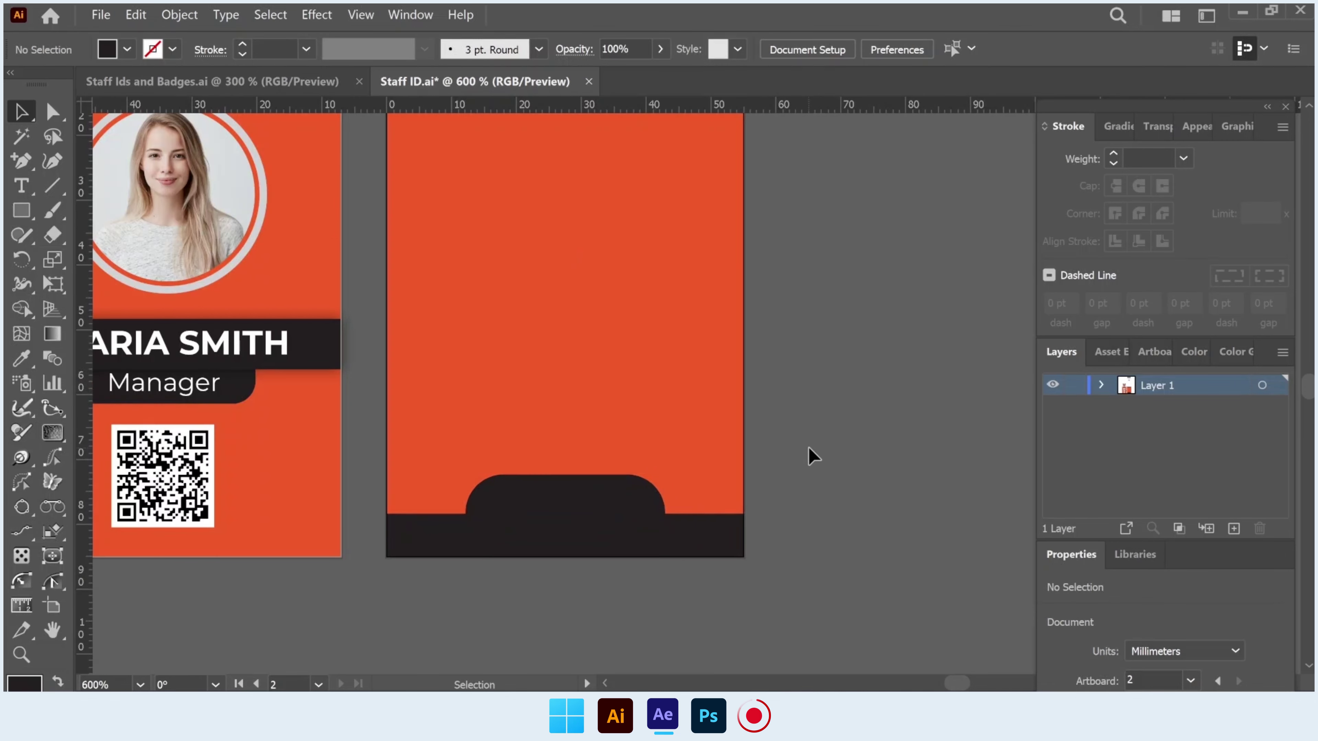
Draw a narrow strip on the back card's left edge in the photo ring's light grey
{"action": "scroll", "coordinate": [809, 446], "scroll_direction": "up", "scroll_amount": 2}
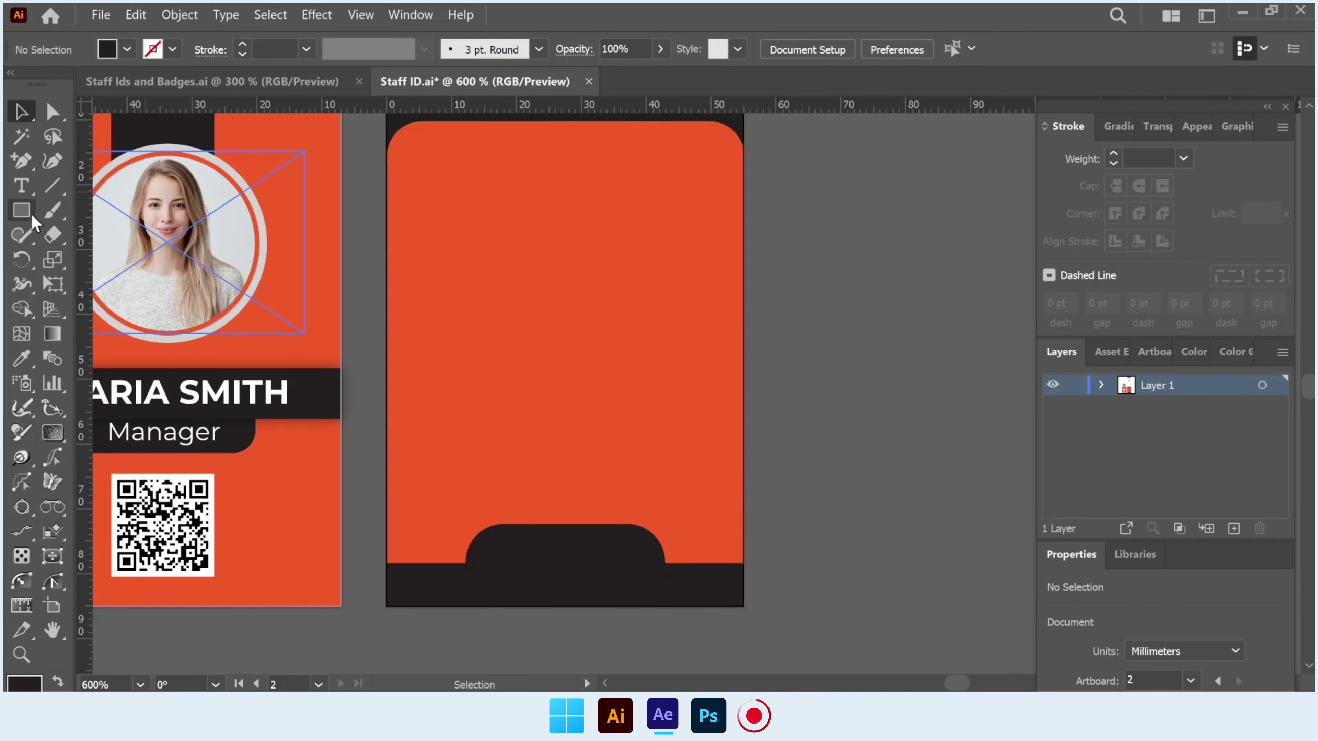
{"action": "left_click", "coordinate": [31, 215]}
{"action": "left_click_drag", "start_coordinate": [387, 237], "coordinate": [406, 429]}
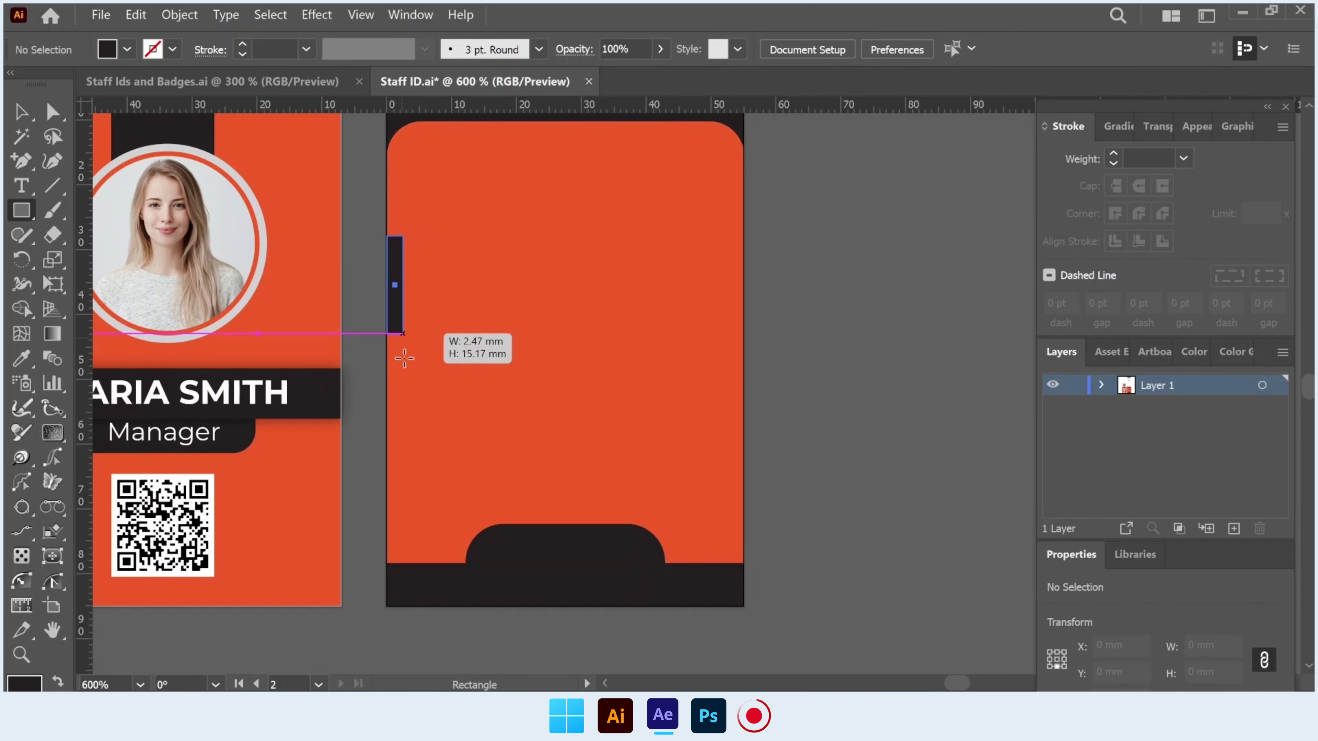
{"action": "left_click", "coordinate": [21, 358]}
{"action": "left_click", "coordinate": [236, 207]}
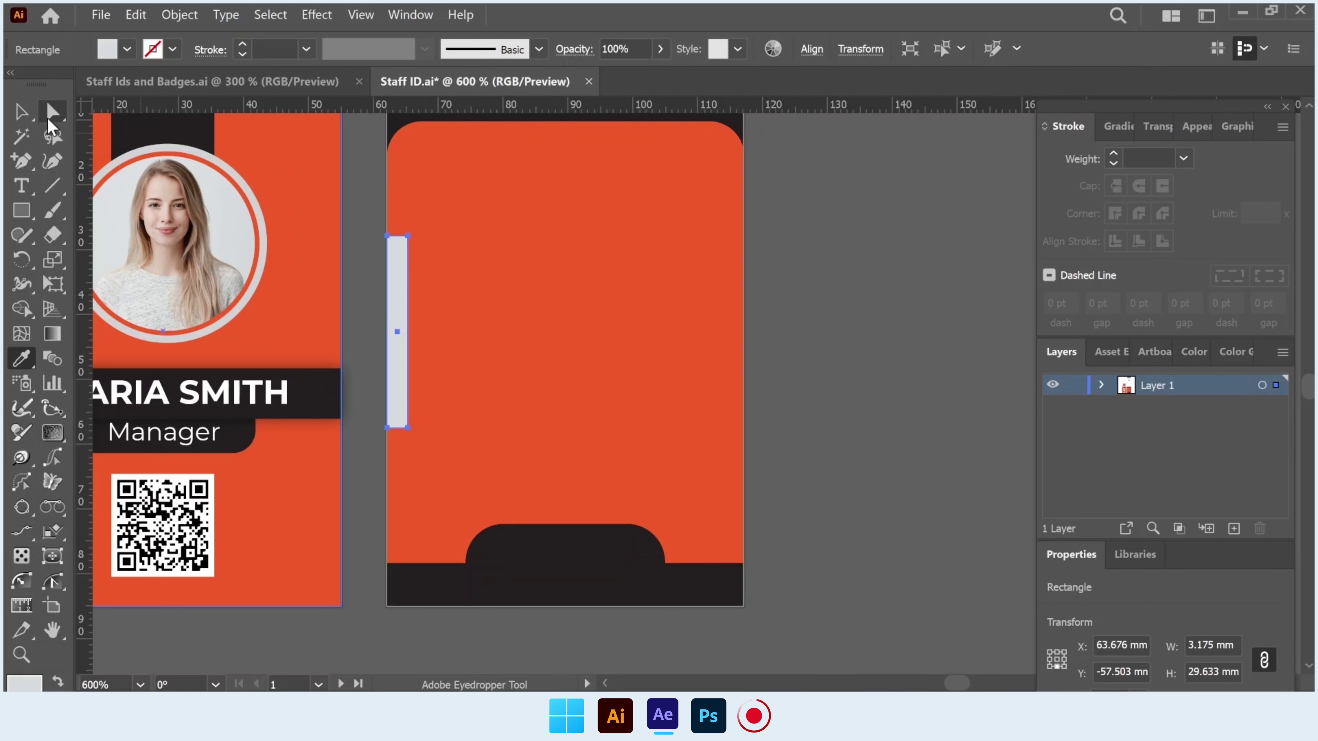
Round the grey strip's corners to a radius of about 2.1 mm
{"action": "left_click", "coordinate": [56, 115]}
{"action": "scroll", "coordinate": [357, 226], "scroll_direction": "up", "scroll_amount": 2}
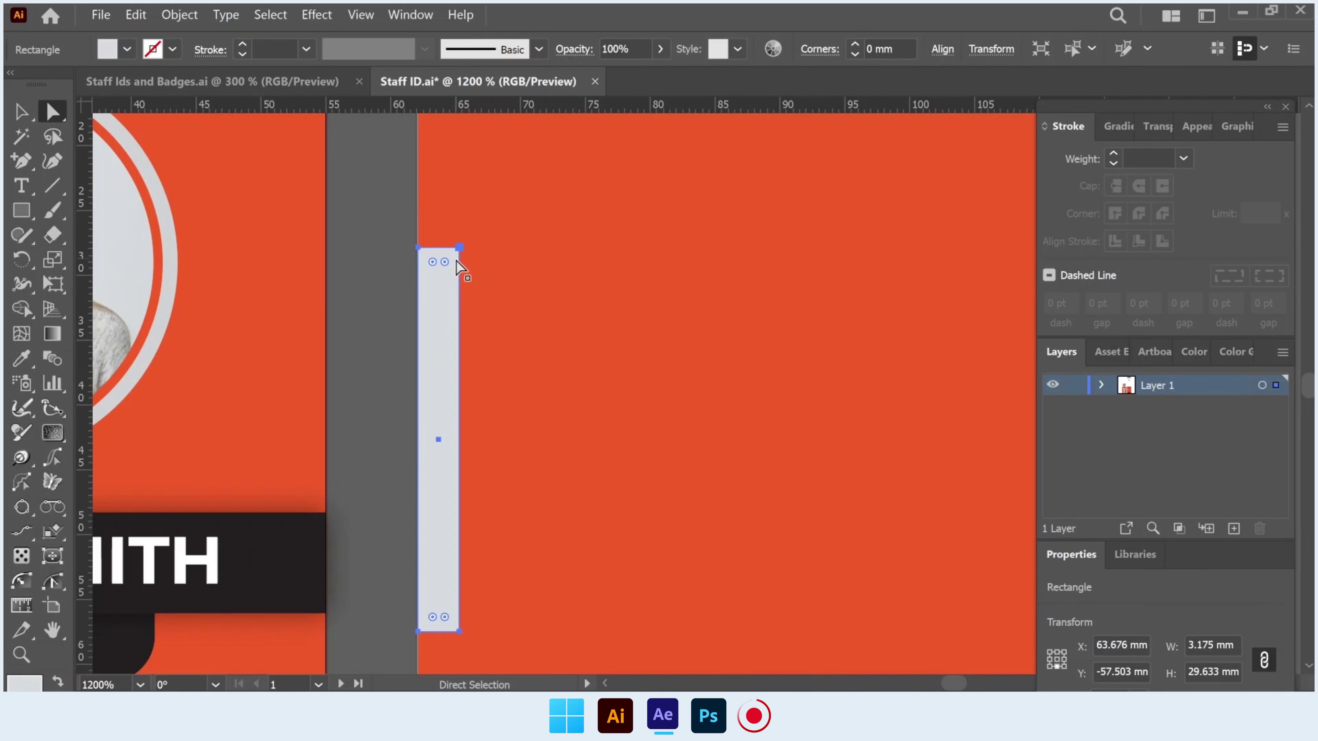
{"action": "scroll", "coordinate": [453, 275], "scroll_direction": "down", "scroll_amount": 2}
{"action": "scroll", "coordinate": [468, 500], "scroll_direction": "down", "scroll_amount": 1}
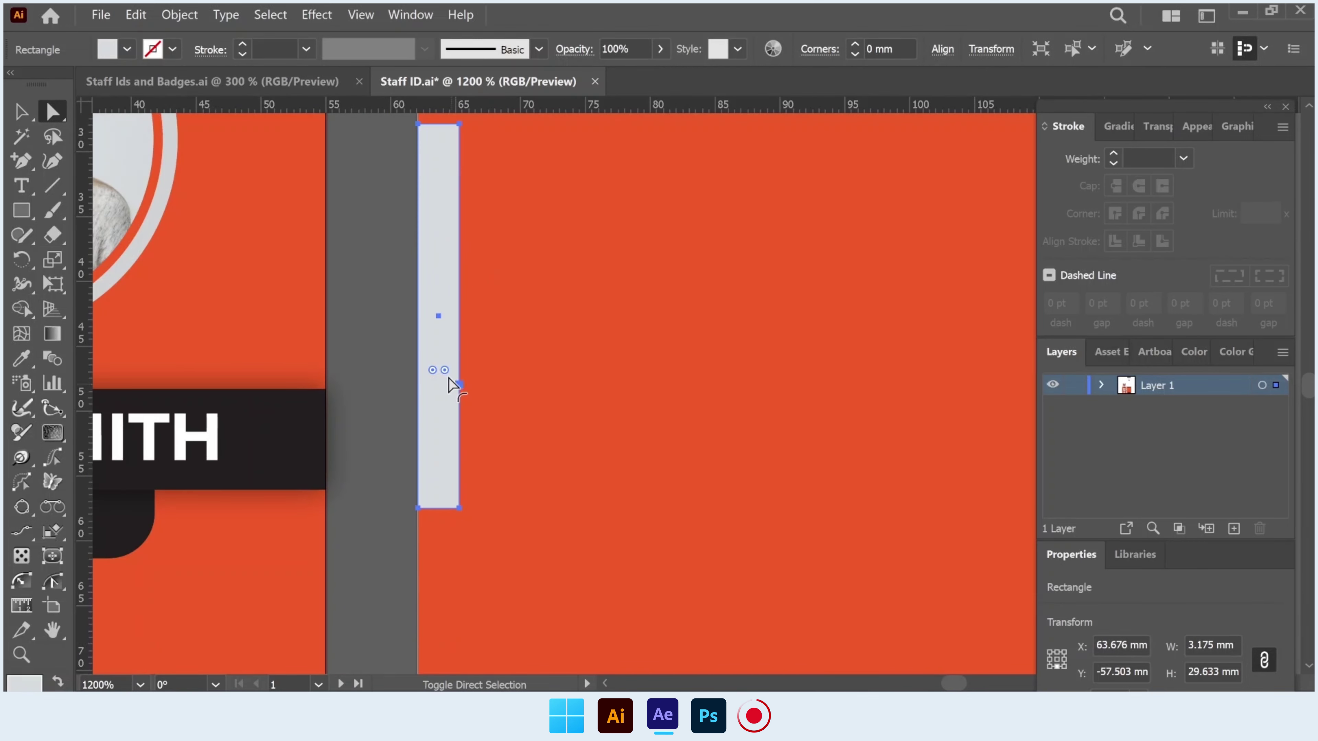
{"action": "left_click_drag", "start_coordinate": [446, 494], "coordinate": [408, 441]}
{"action": "left_click", "coordinate": [20, 111]}
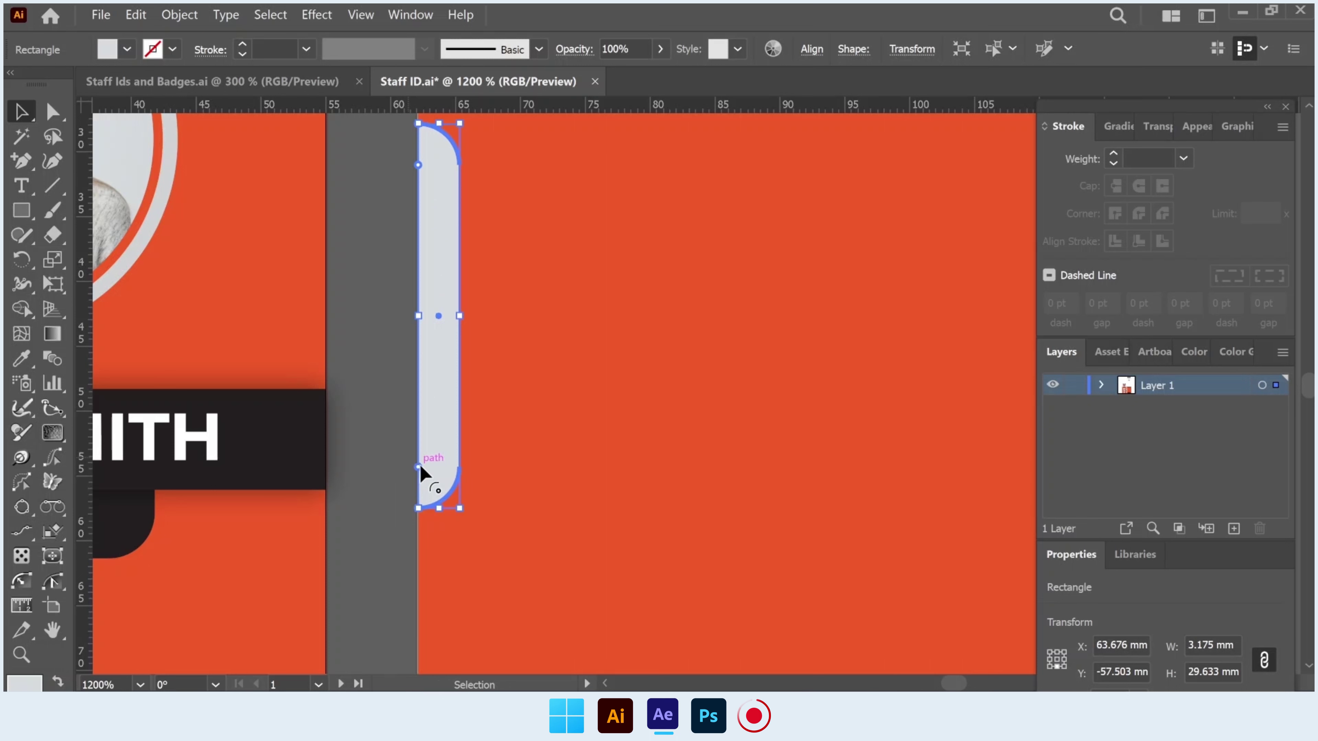
{"action": "left_click_drag", "start_coordinate": [421, 470], "coordinate": [434, 486]}
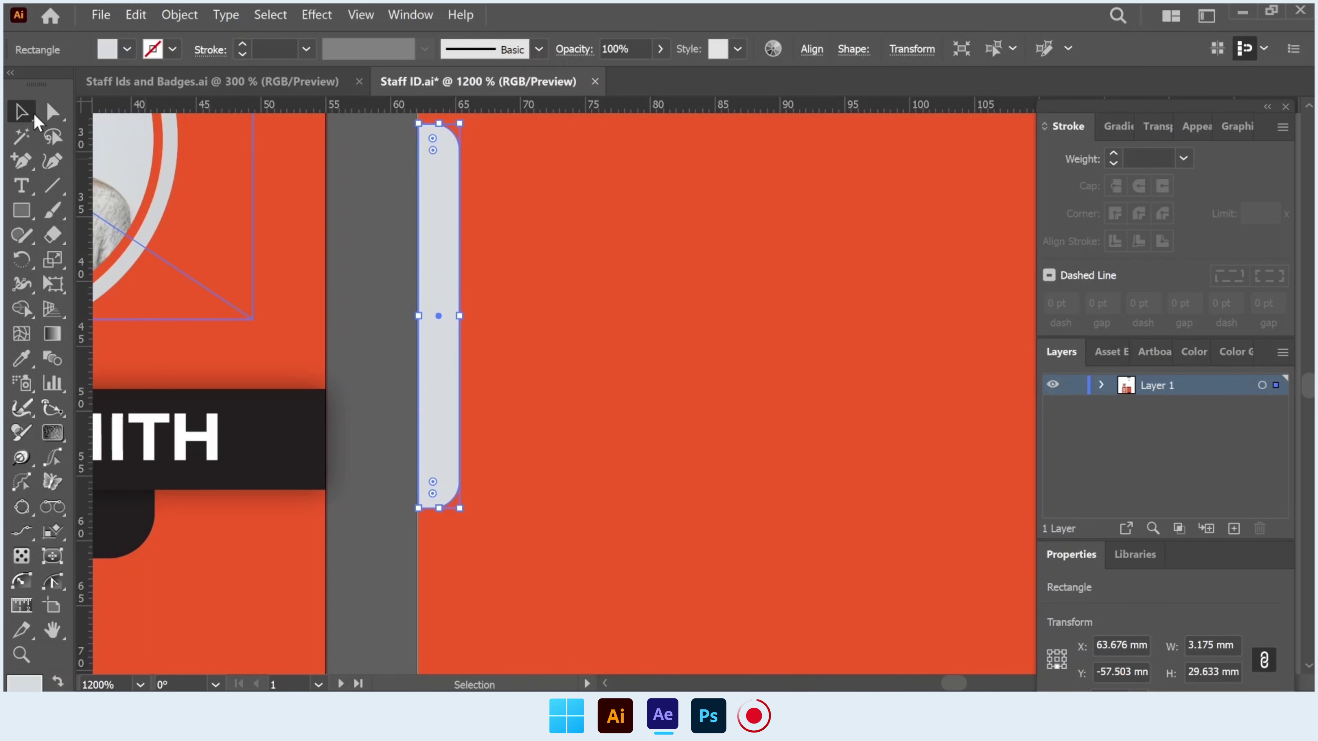
Copy the grey rounded strip and paste a duplicate
{"action": "key", "text": "ctrl+minus"}
{"action": "key", "text": "ctrl+minus"}
{"action": "key", "text": "ctrl+minus"}
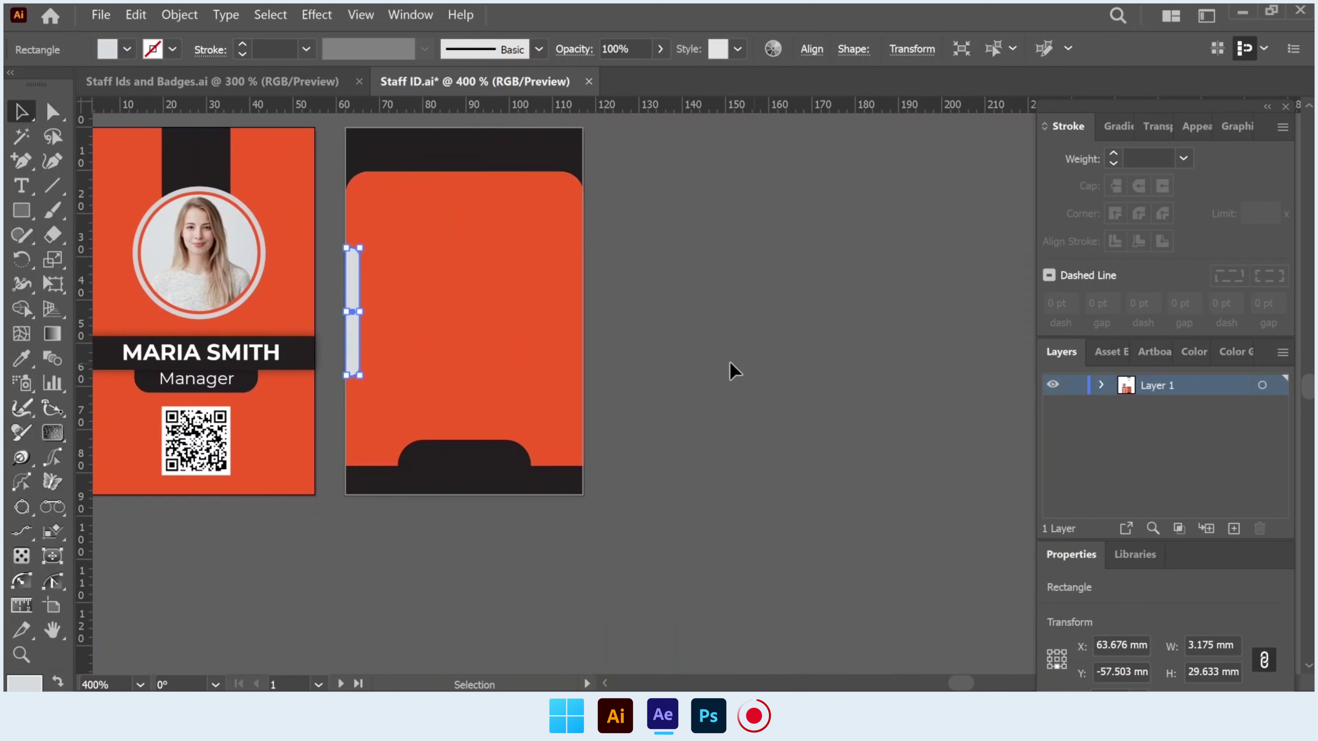
{"action": "left_click", "coordinate": [730, 367]}
{"action": "left_click", "coordinate": [355, 296]}
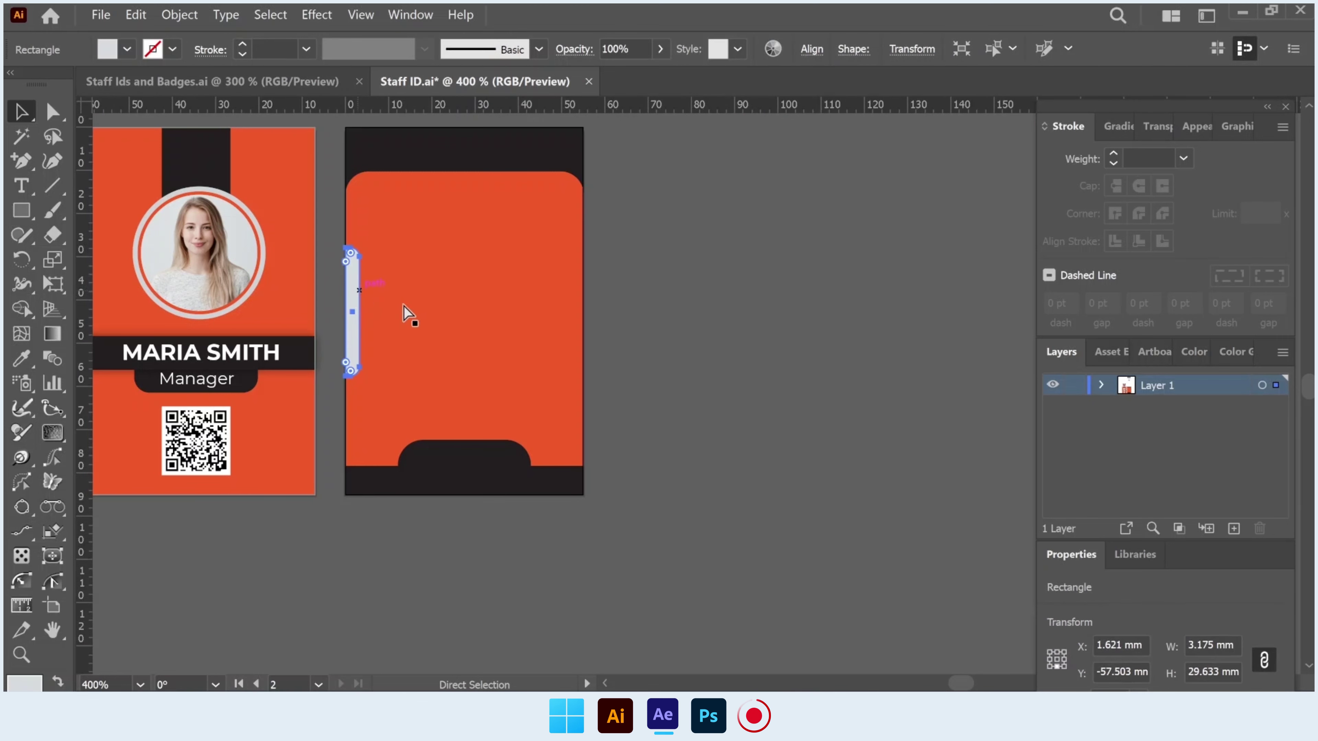
{"action": "key", "text": "ctrl+c"}
{"action": "key", "text": "ctrl+v"}
Reflect the pasted strip vertically, move it to the card's right edge and vertically centre it
{"action": "right_click", "coordinate": [701, 328]}
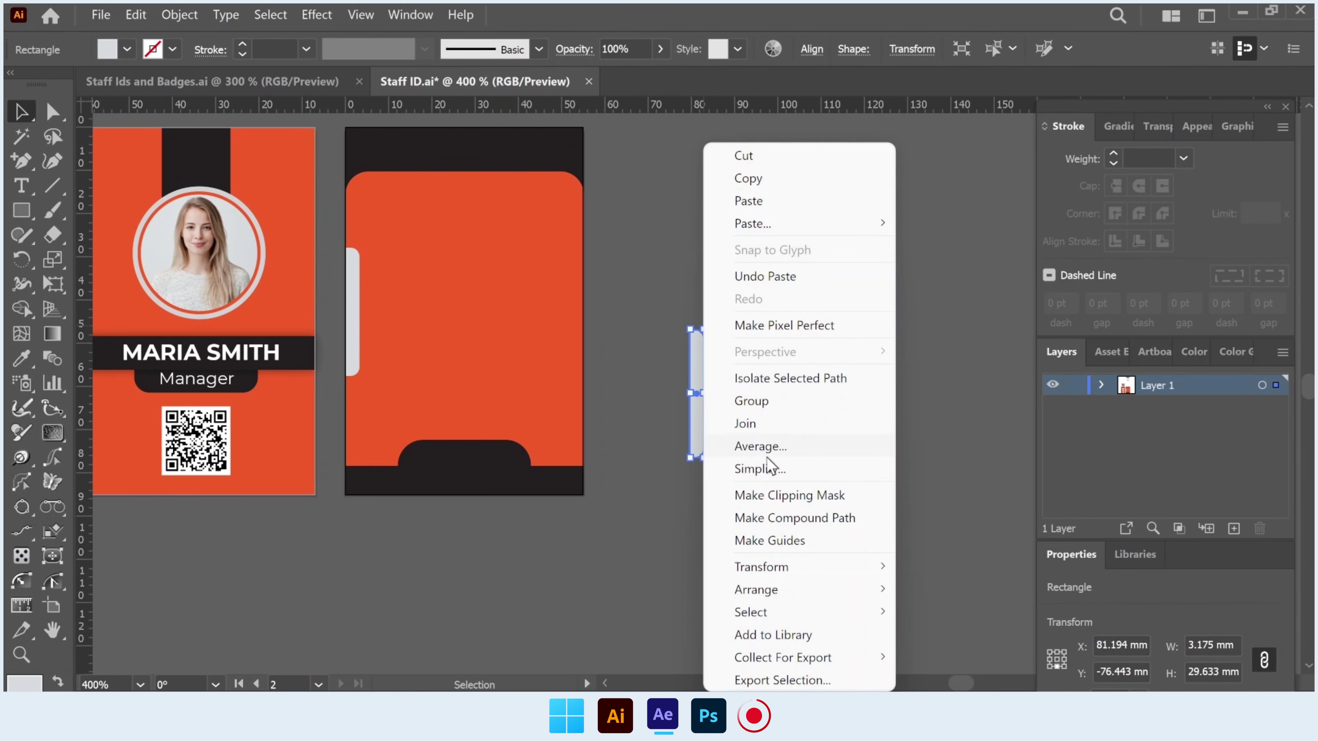
{"action": "mouse_move", "coordinate": [762, 566]}
{"action": "left_click", "coordinate": [949, 470]}
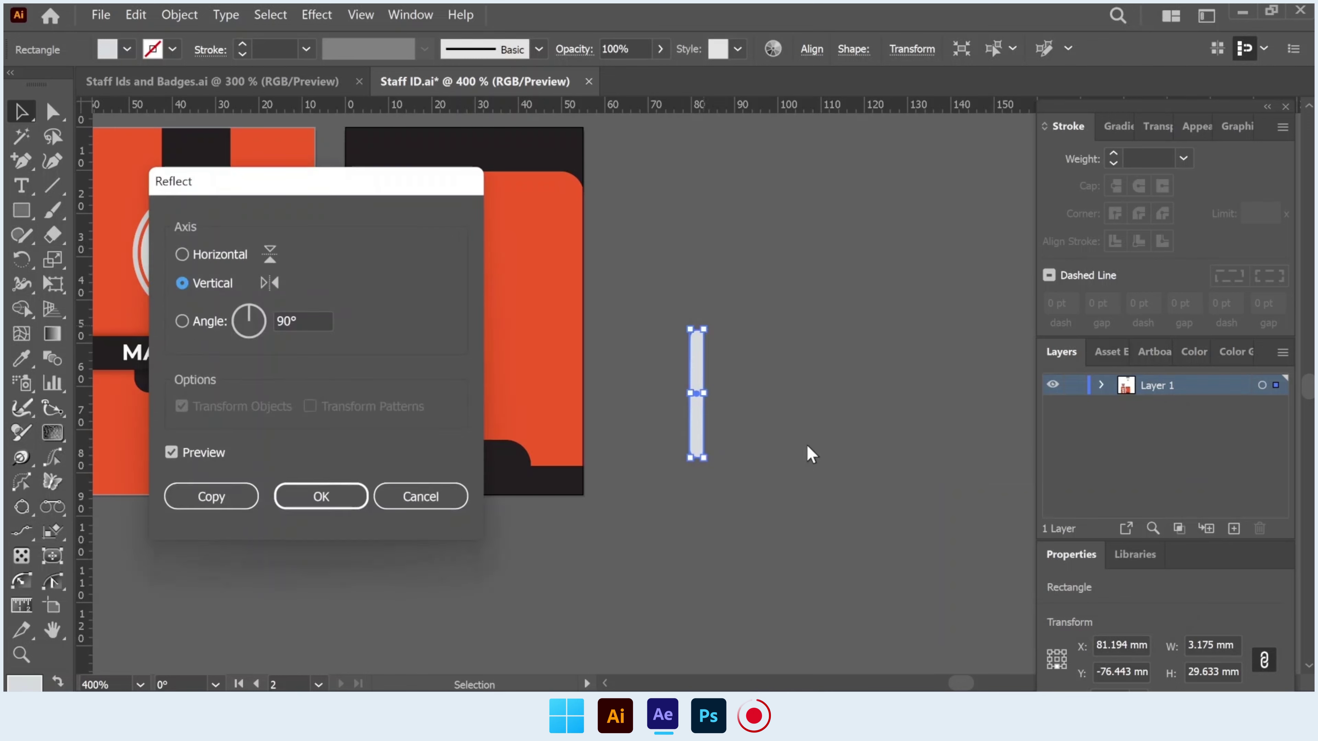
{"action": "left_click", "coordinate": [311, 494]}
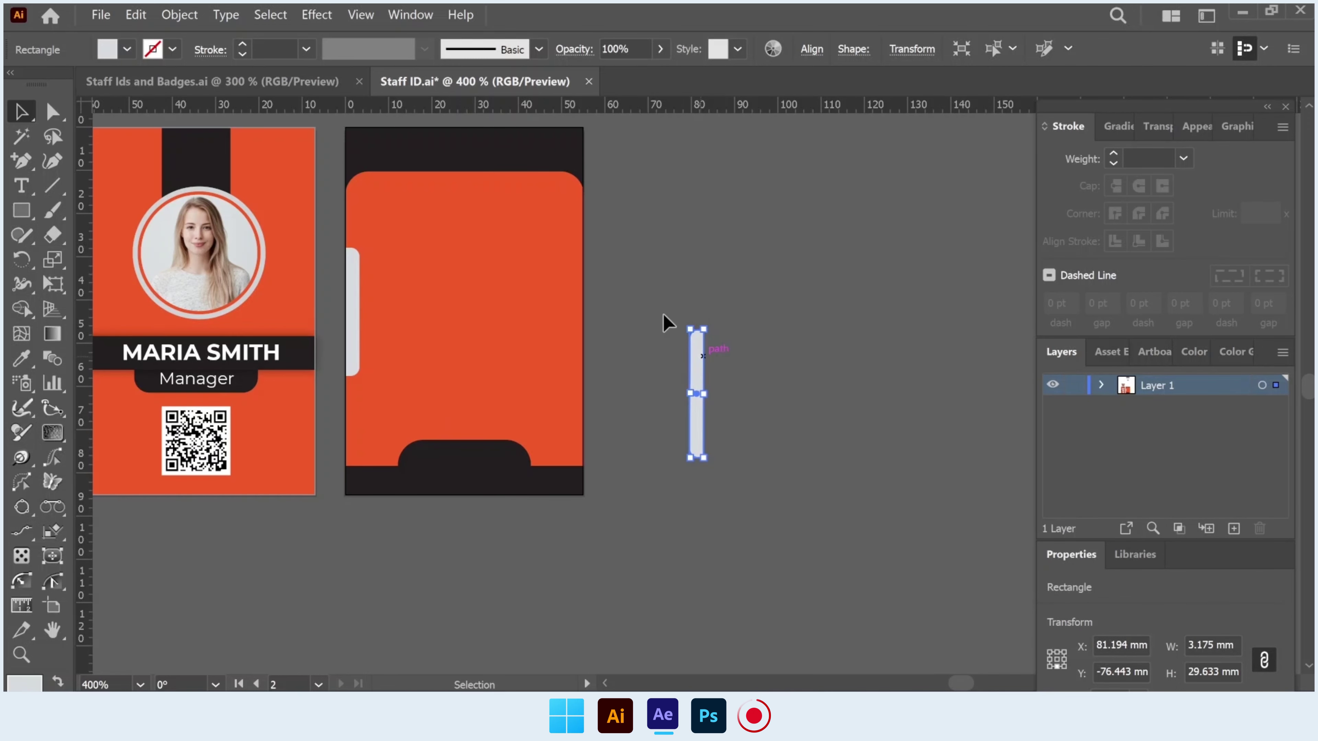
{"action": "left_click_drag", "start_coordinate": [697, 343], "coordinate": [577, 262]}
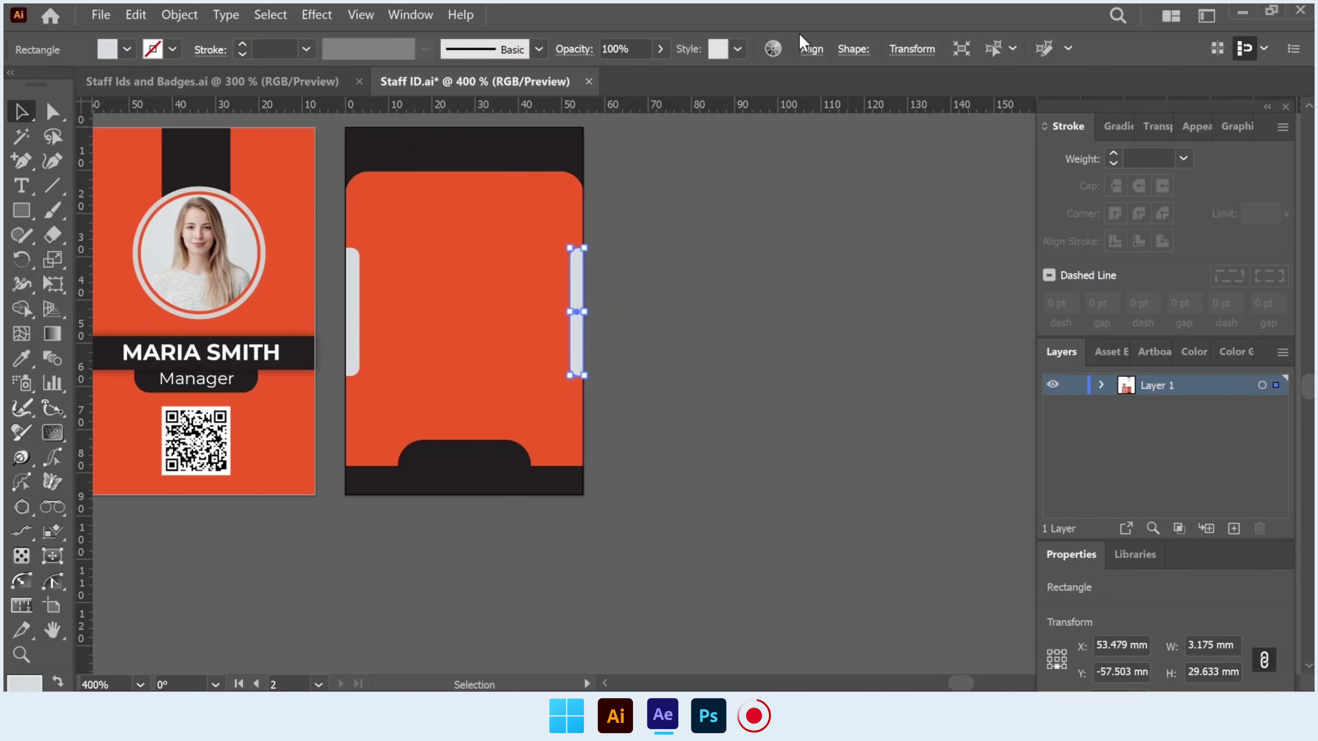
{"action": "left_click", "coordinate": [812, 50]}
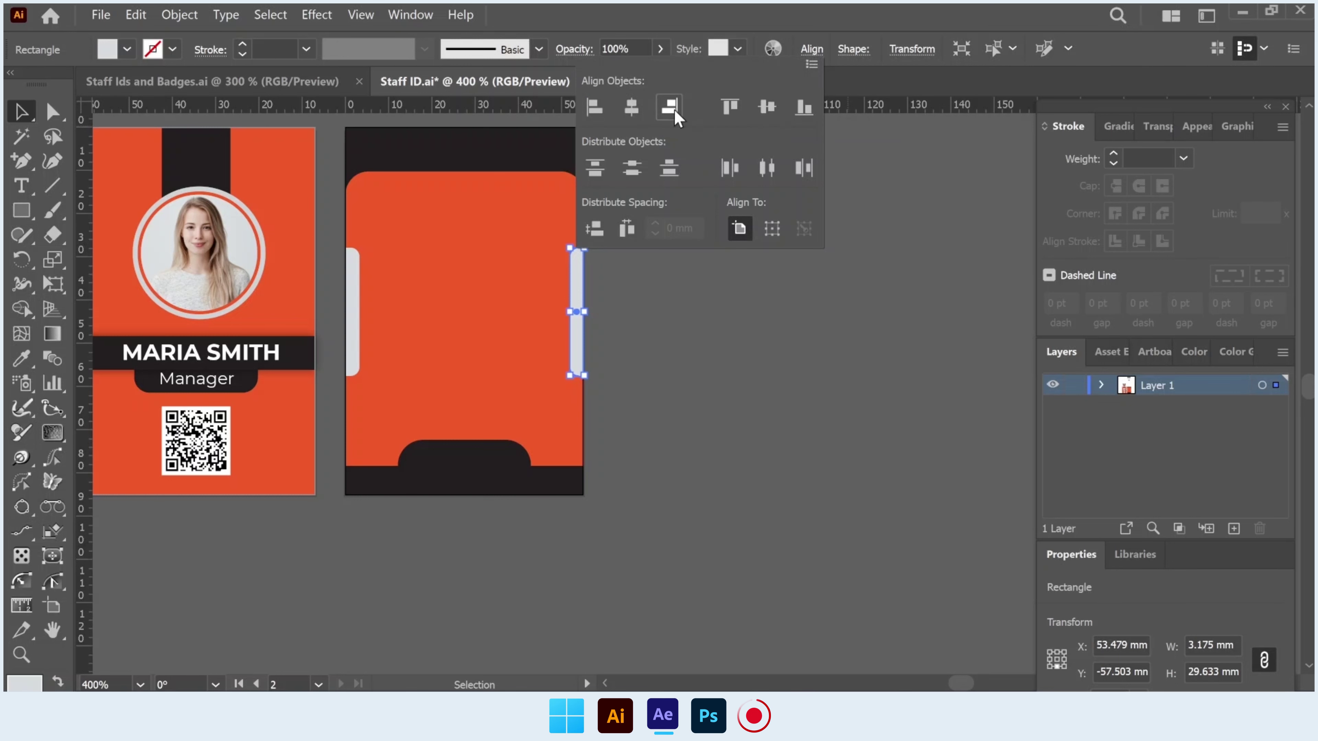
{"action": "left_click", "coordinate": [767, 112]}
{"action": "left_click", "coordinate": [709, 315]}
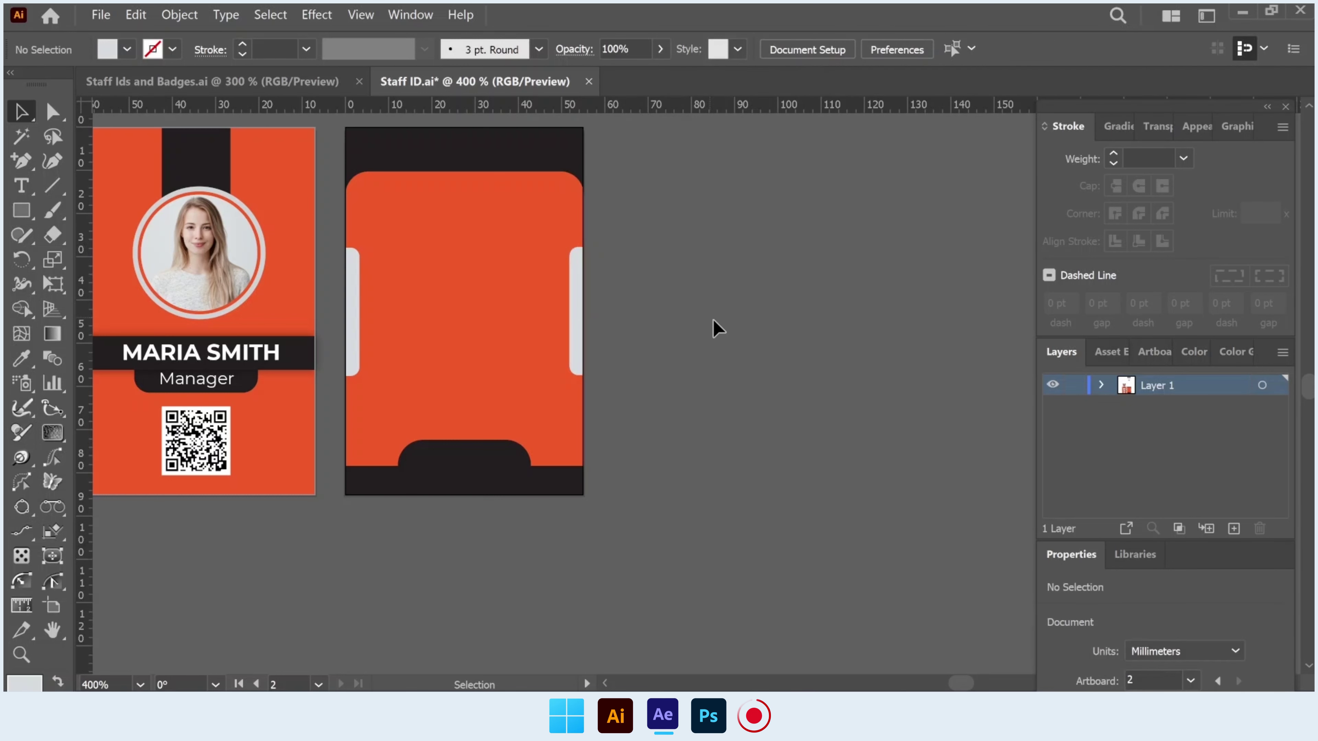
Paste the lorem ipsum paragraph and position it at the top of the back card
{"action": "scroll", "coordinate": [695, 330], "scroll_direction": "up", "scroll_amount": 5}
{"action": "key", "text": "ctrl+v"}
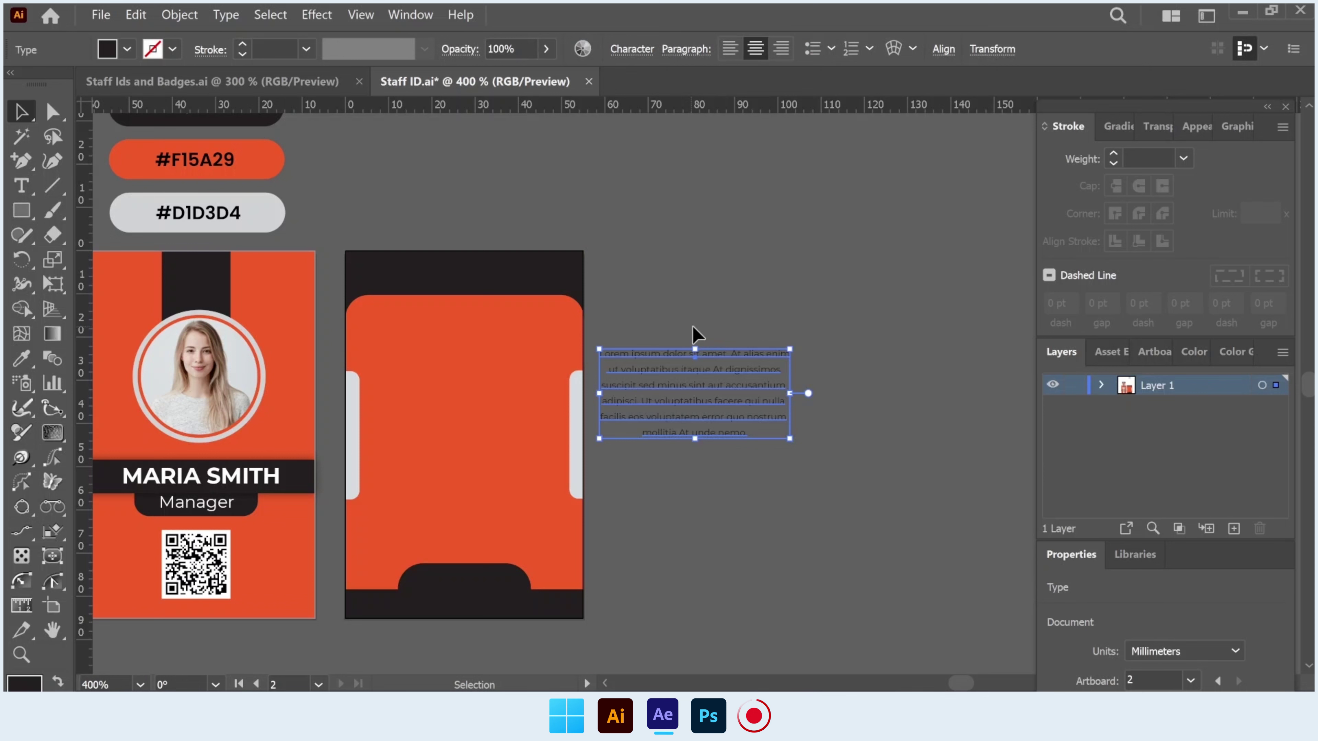
{"action": "left_click_drag", "start_coordinate": [719, 361], "coordinate": [464, 344]}
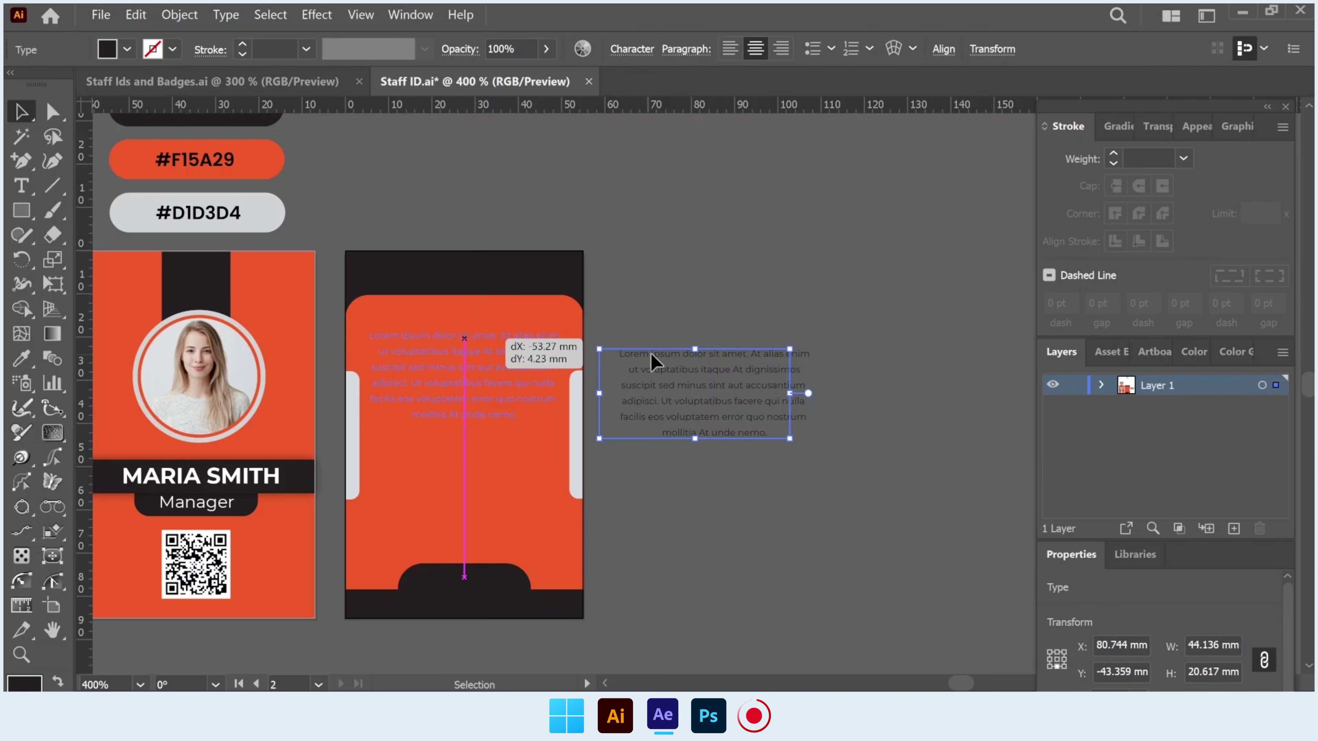
{"action": "left_click", "coordinate": [692, 324]}
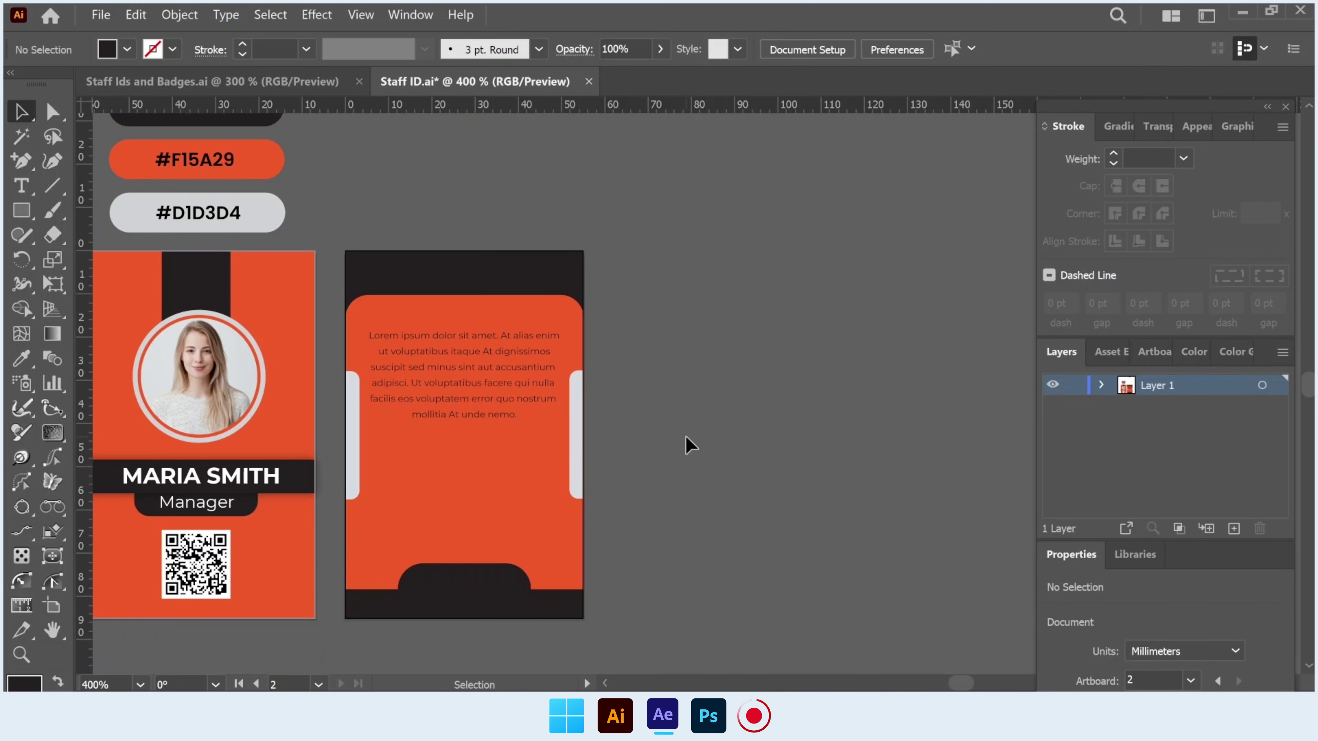
Paste the SIGNATURE line group below the paragraph and centre it horizontally
{"action": "key", "text": "ctrl+v"}
{"action": "left_click_drag", "start_coordinate": [705, 401], "coordinate": [480, 469]}
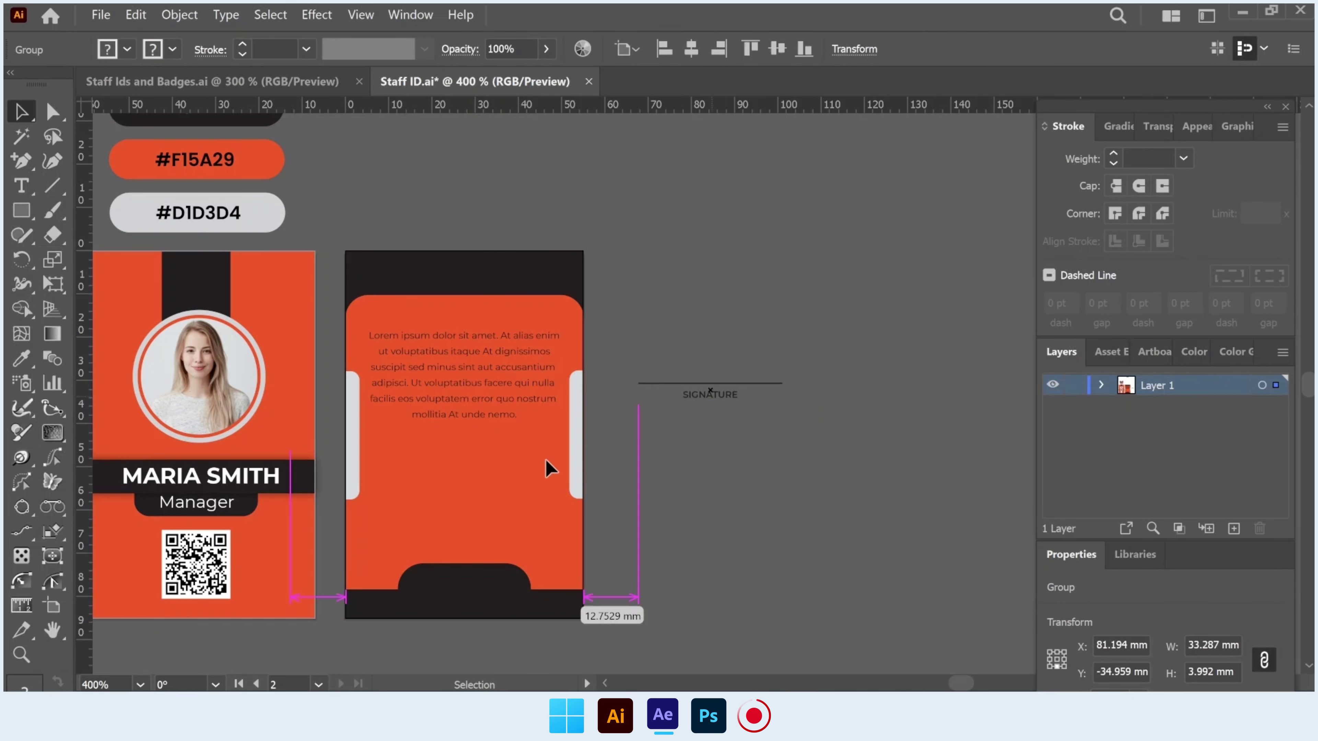
{"action": "left_click_drag", "start_coordinate": [480, 469], "coordinate": [472, 499]}
{"action": "left_click", "coordinate": [691, 48]}
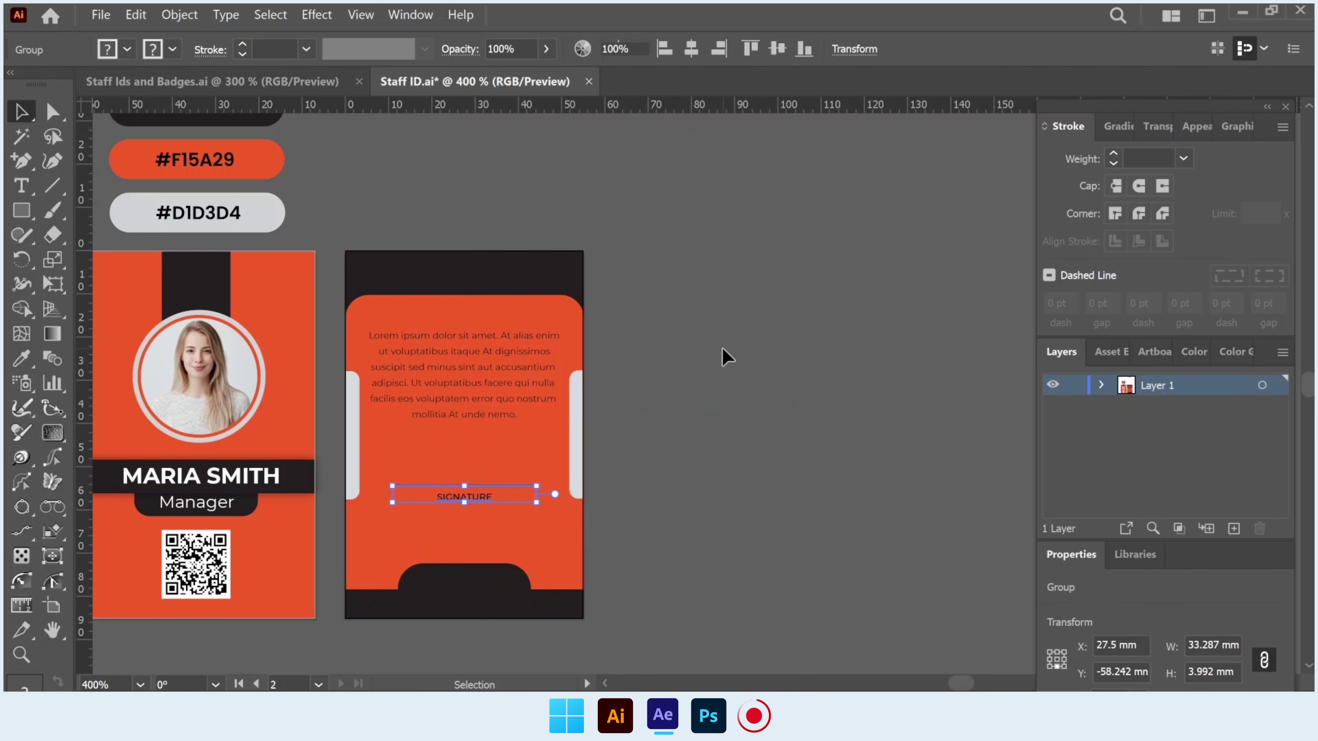
{"action": "left_click", "coordinate": [726, 357]}
{"action": "scroll", "coordinate": [658, 381], "scroll_direction": "down", "scroll_amount": 3}
{"action": "scroll", "coordinate": [648, 382], "scroll_direction": "up", "scroll_amount": 1}
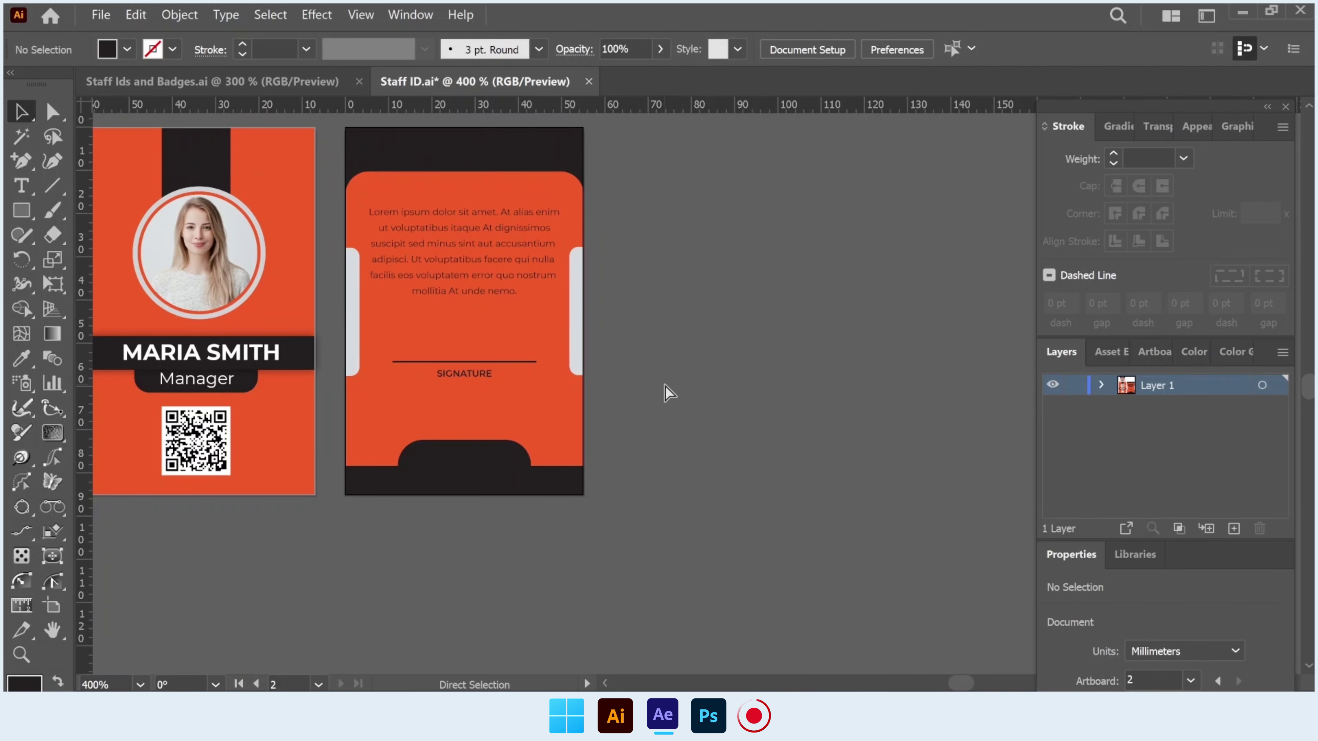
{"action": "key", "text": "ctrl+v"}
{"action": "left_click_drag", "start_coordinate": [689, 380], "coordinate": [466, 424]}
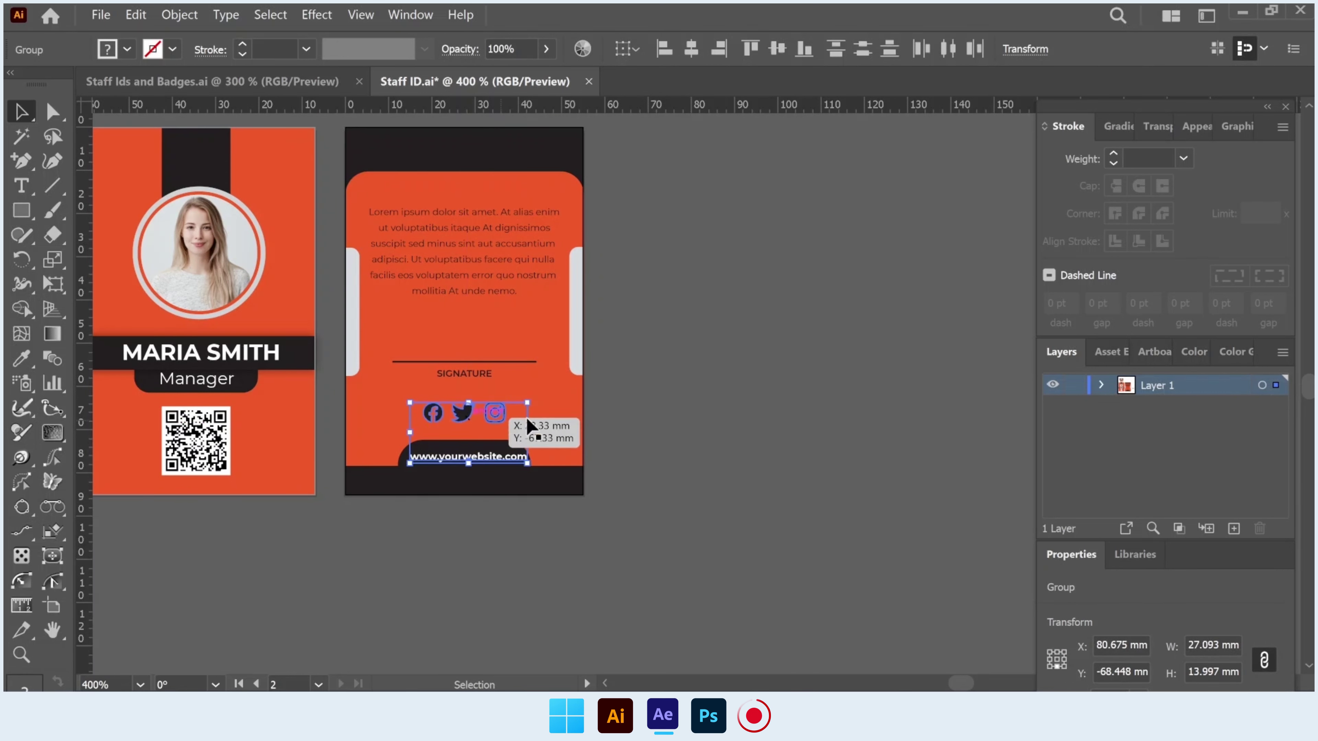
{"action": "left_click", "coordinate": [691, 49]}
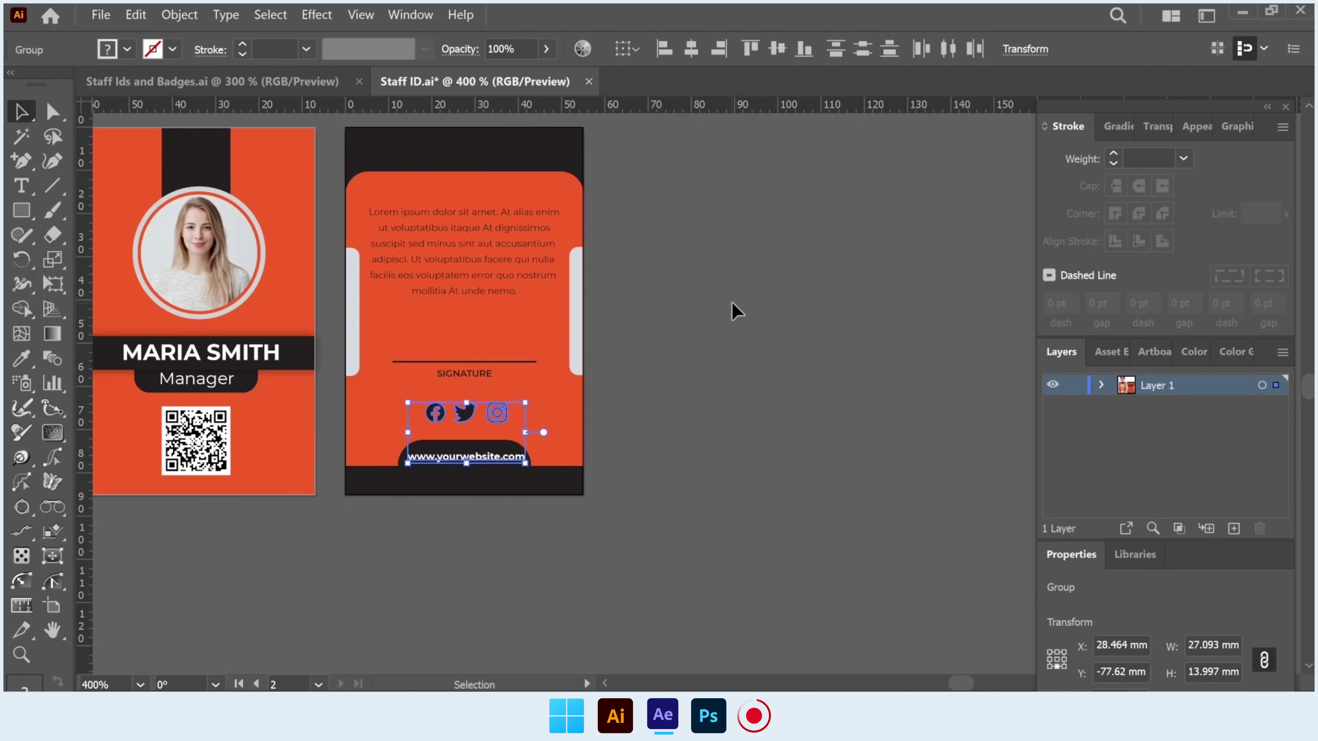
{"action": "left_click", "coordinate": [731, 301]}
Centre just the social icons horizontally on the back card
{"action": "left_click", "coordinate": [466, 413]}
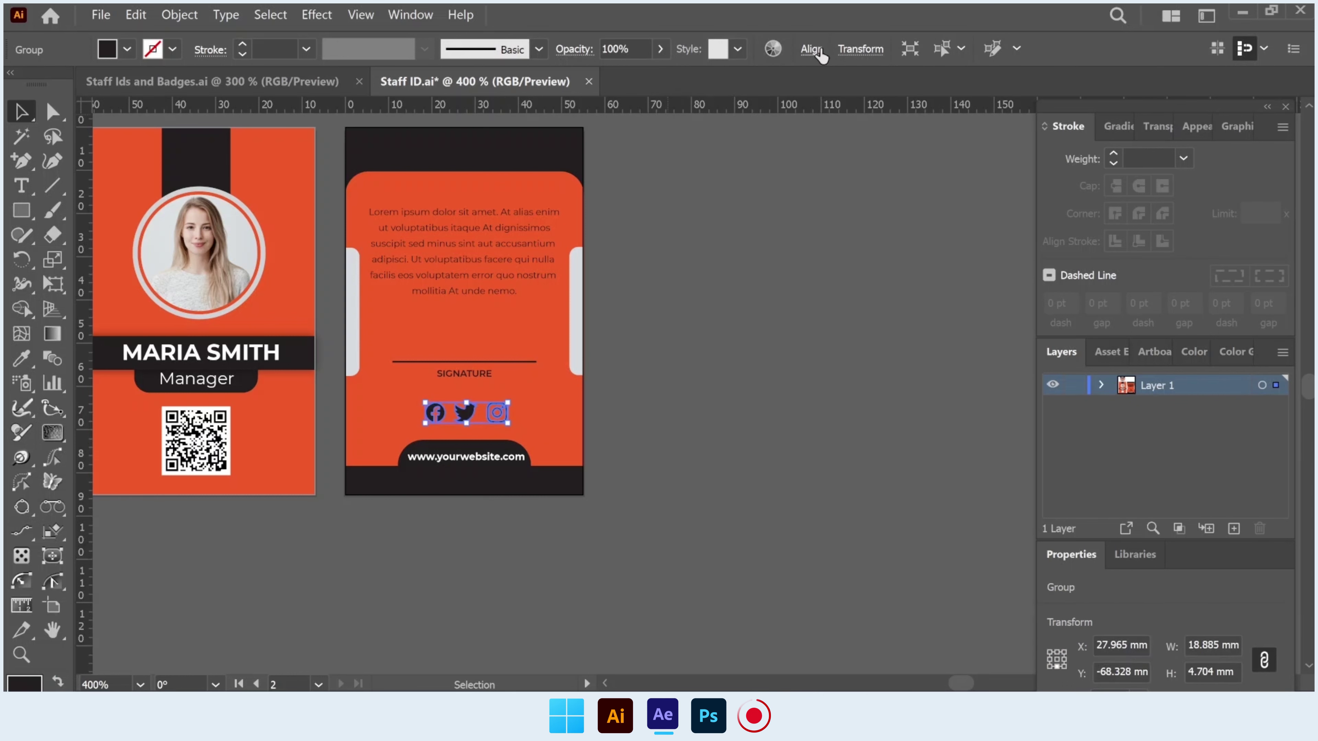
{"action": "left_click", "coordinate": [812, 48]}
{"action": "left_click", "coordinate": [665, 372]}
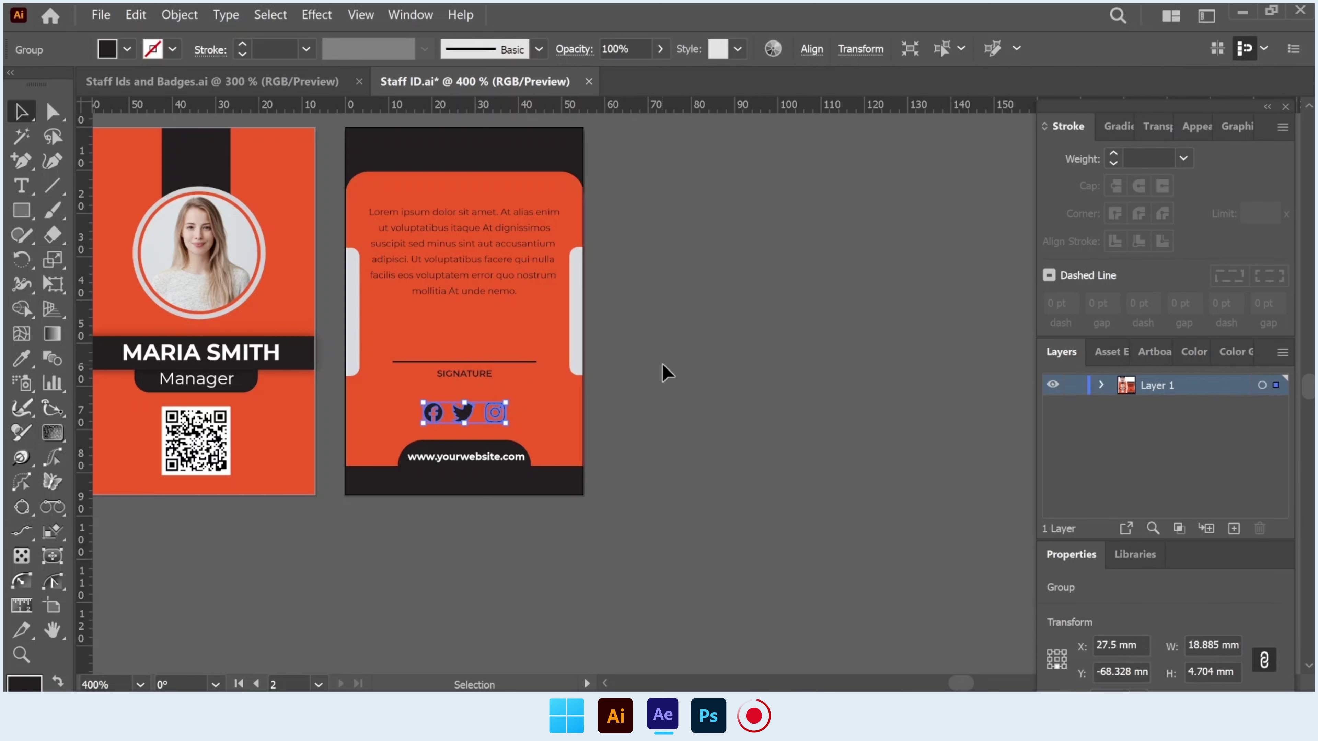
{"action": "scroll", "coordinate": [665, 372], "scroll_direction": "down", "scroll_amount": 2}
{"action": "scroll", "coordinate": [624, 383], "scroll_direction": "up", "scroll_amount": 1}
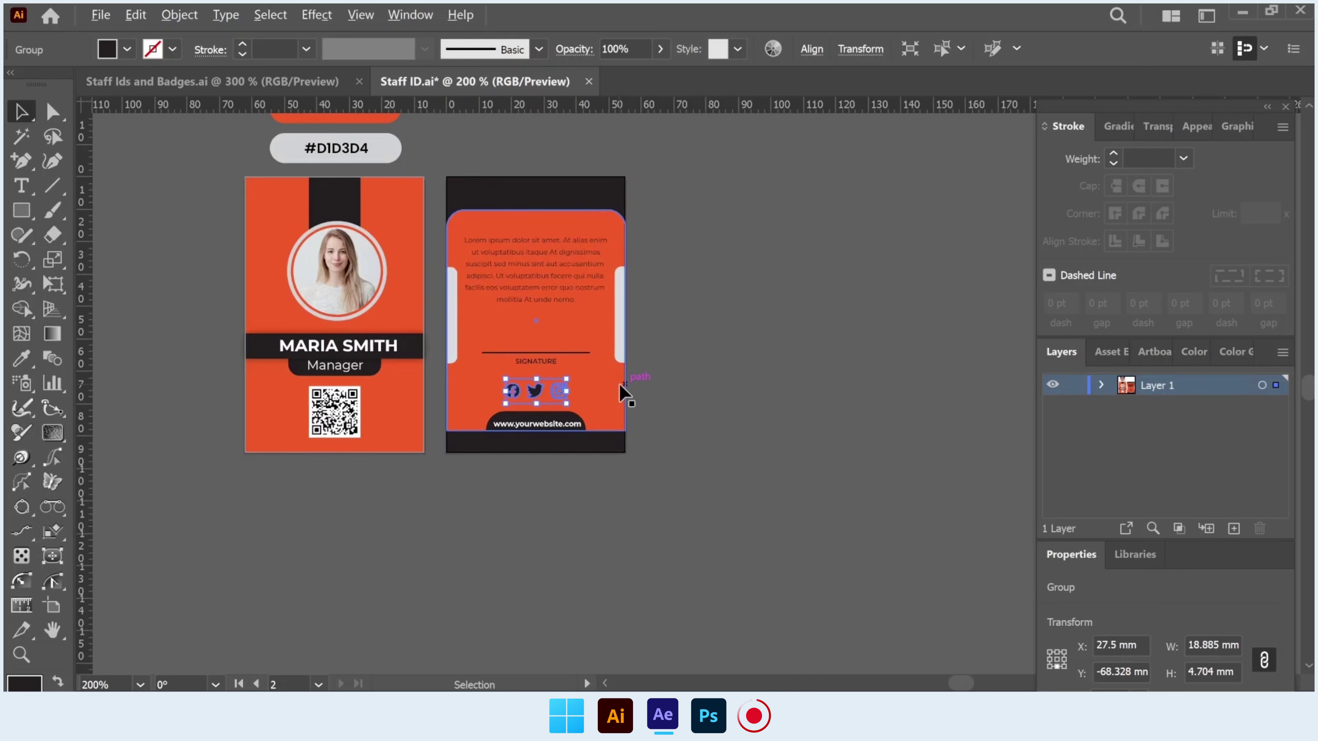
{"action": "scroll", "coordinate": [624, 383], "scroll_direction": "up", "scroll_amount": 3}
Lower the dark website tab's top edge to shorten it to about 5.3 mm
{"action": "left_click", "coordinate": [397, 464]}
{"action": "left_click_drag", "start_coordinate": [403, 457], "coordinate": [403, 465]}
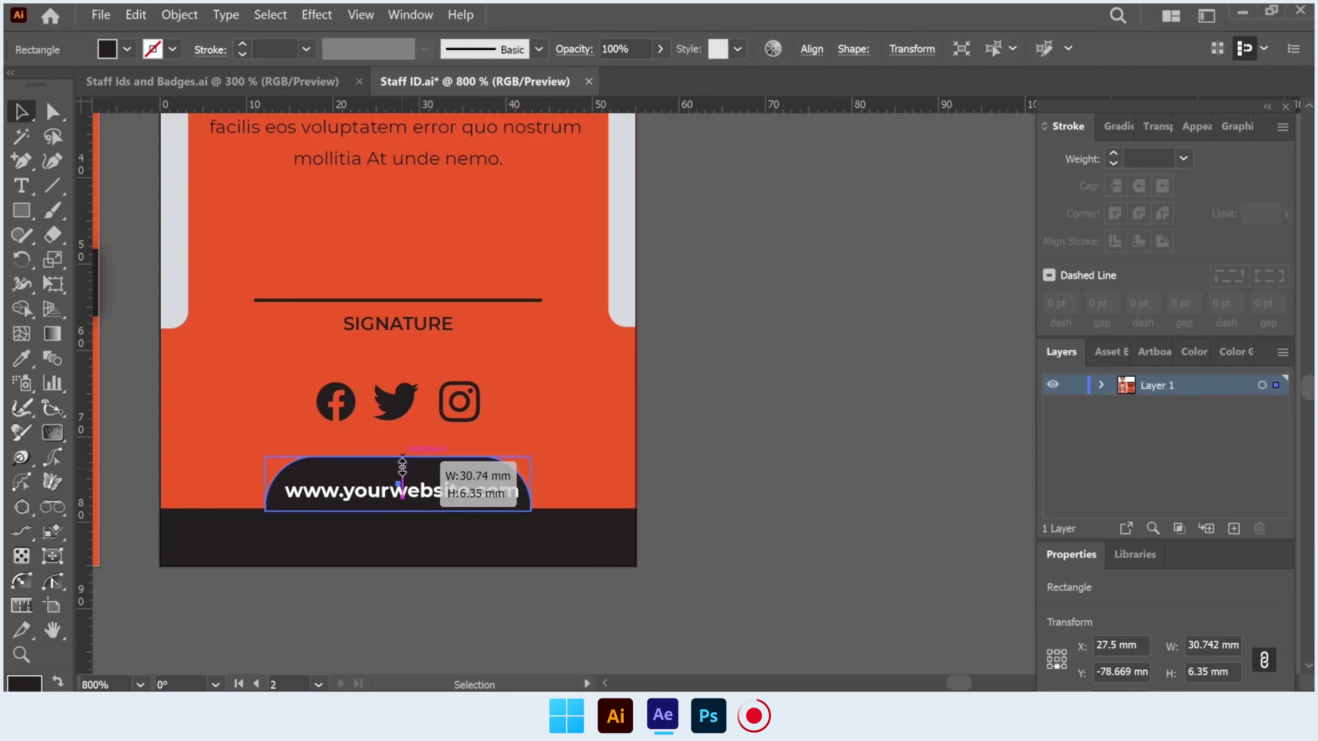
{"action": "left_click_drag", "start_coordinate": [265, 493], "coordinate": [267, 500]}
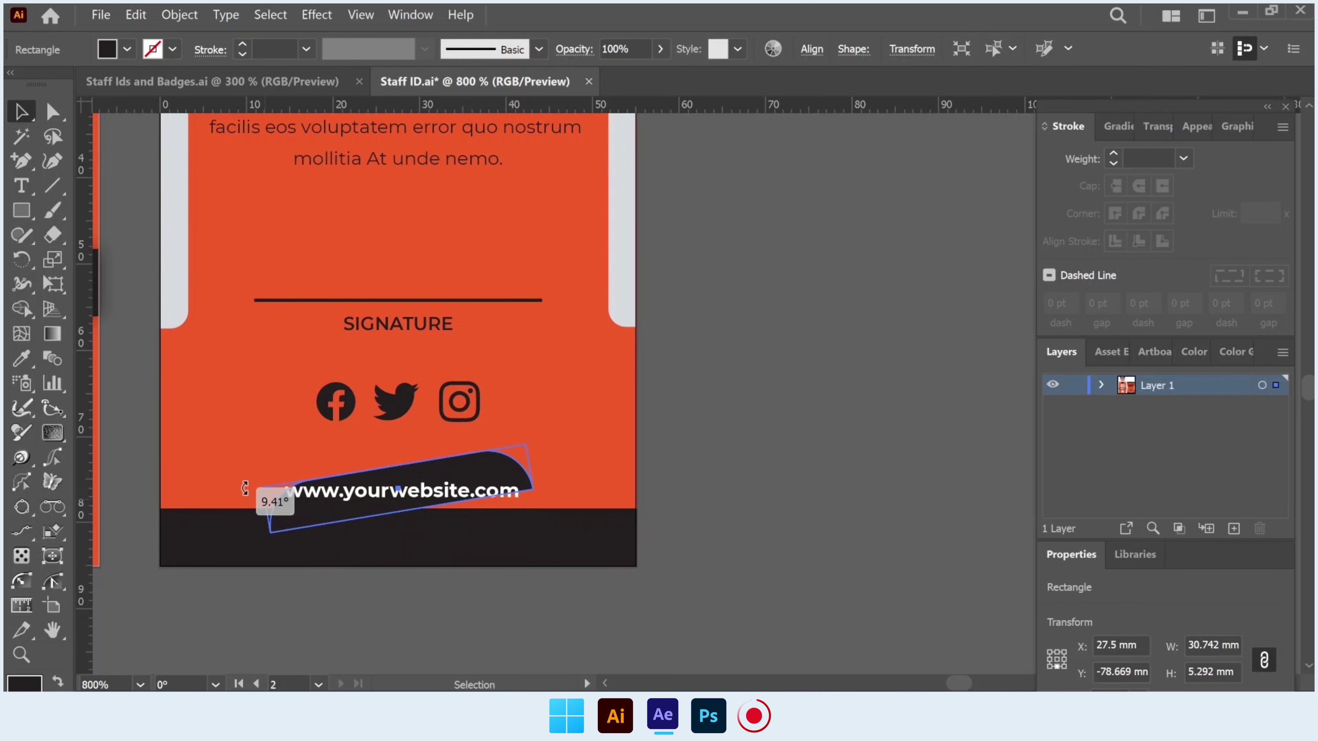
{"action": "left_click_drag", "start_coordinate": [265, 492], "coordinate": [266, 494]}
{"action": "left_click", "coordinate": [714, 473]}
{"action": "scroll", "coordinate": [713, 473], "scroll_direction": "down", "scroll_amount": 2}
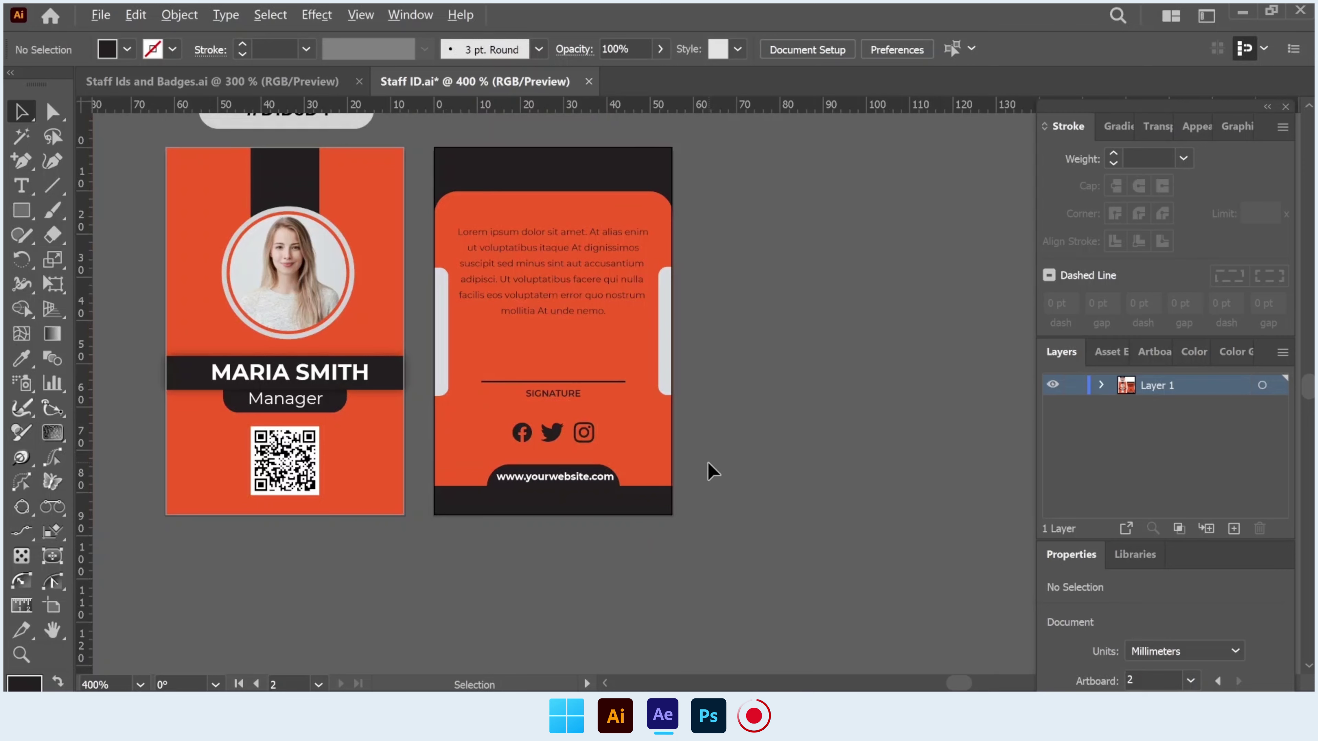
{"action": "scroll", "coordinate": [714, 459], "scroll_direction": "up", "scroll_amount": 3}
{"action": "mouse_move", "coordinate": [718, 456]}
{"action": "left_mouse_down"}
{"action": "mouse_move", "coordinate": [757, 431]}
{"action": "mouse_move", "coordinate": [839, 426]}
{"action": "mouse_move", "coordinate": [852, 440]}
{"action": "left_mouse_up"}
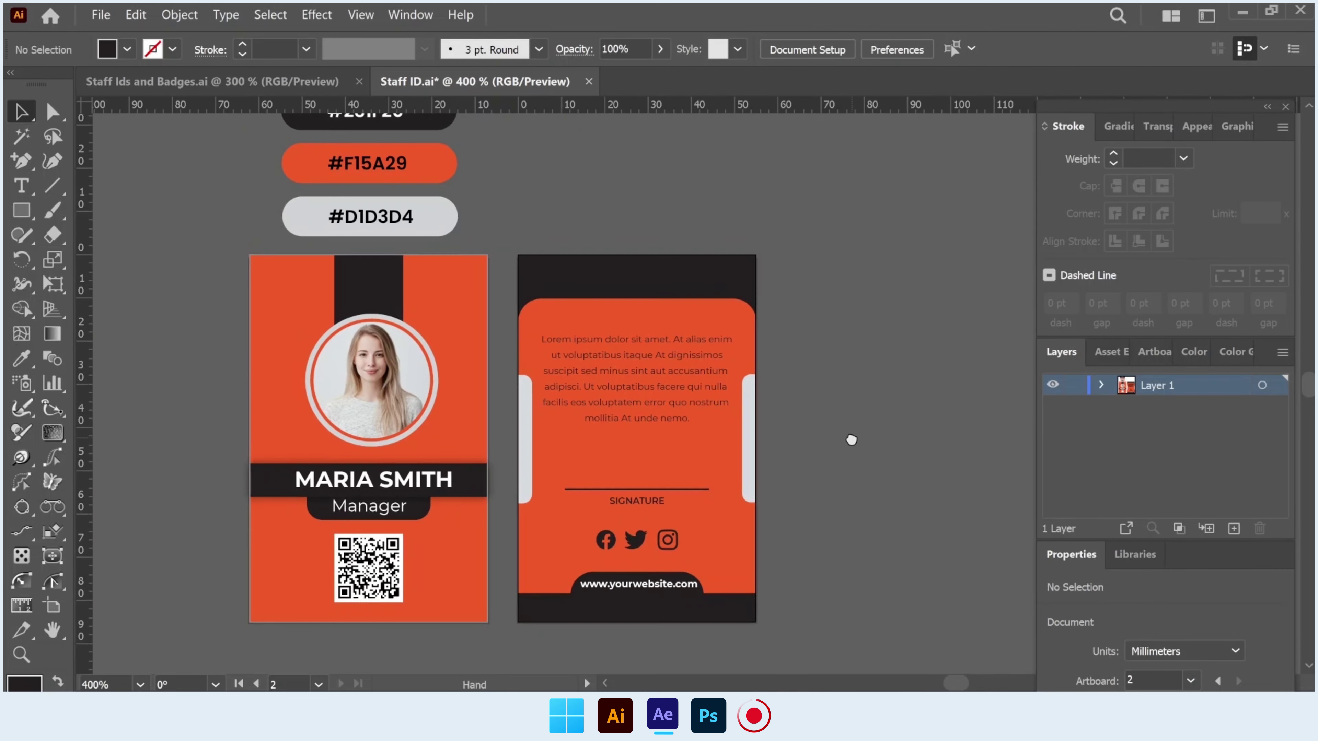